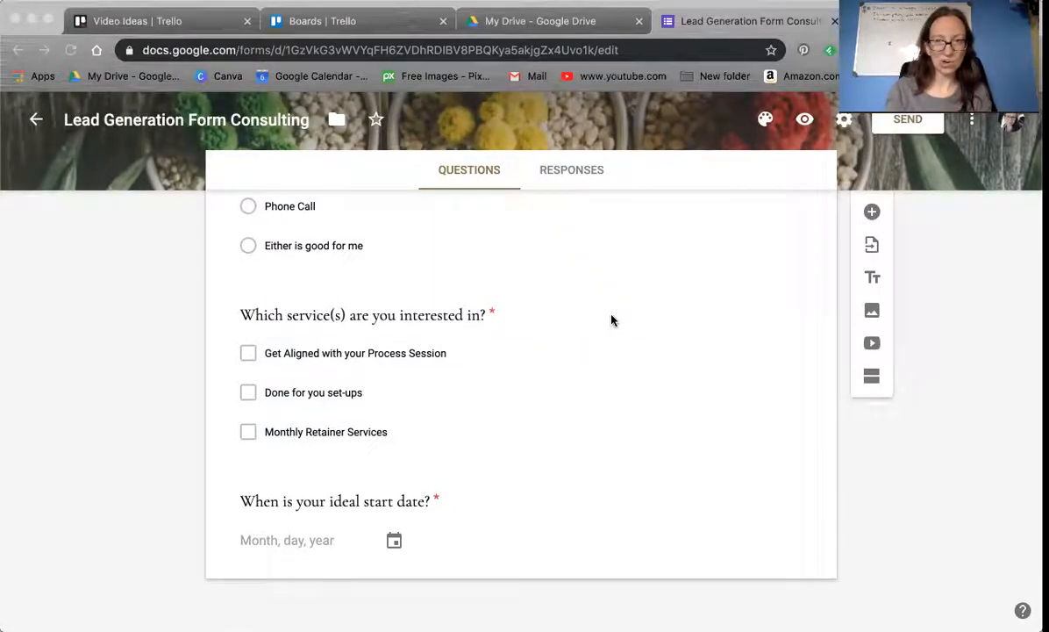
# Preview the form and examine all its questions from email address to ideal start date.
pyautogui.scroll(5, 612, 320)
pyautogui.scroll(4, 611, 320)
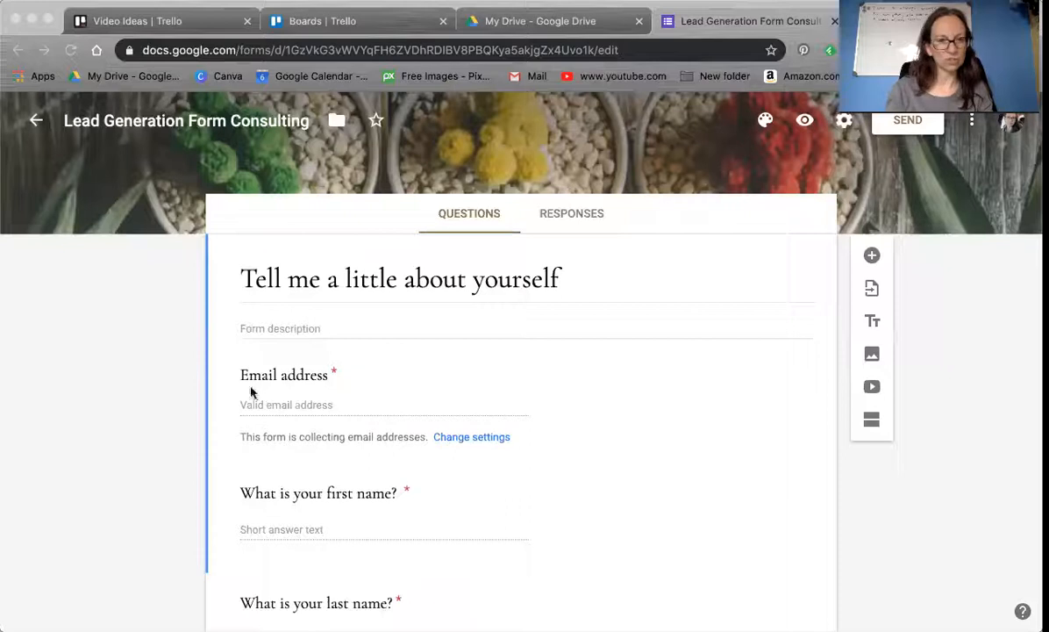
pyautogui.click(806, 123)
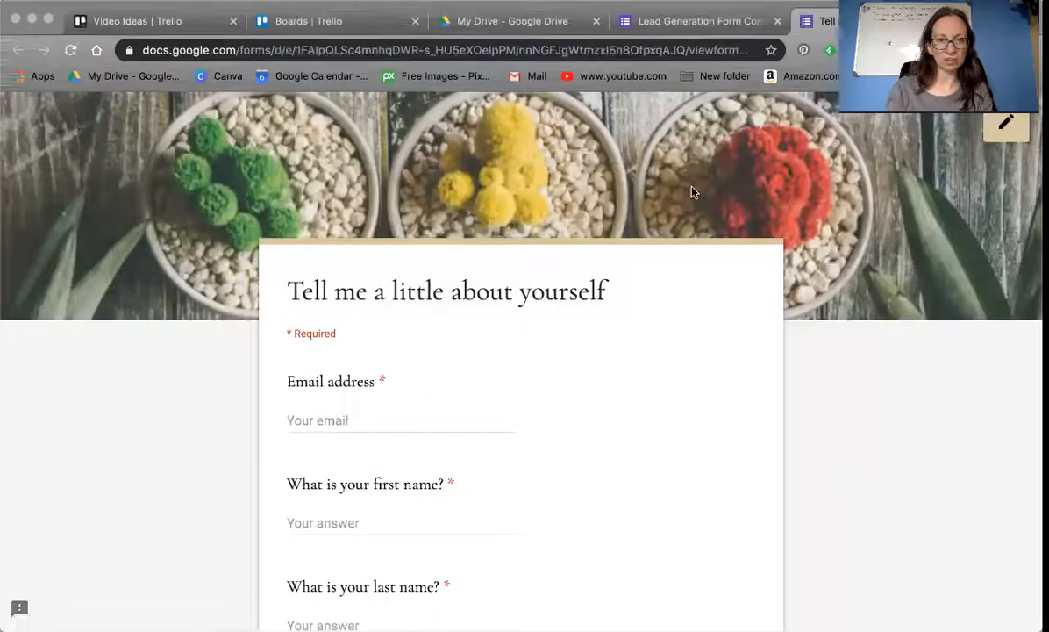
pyautogui.scroll(-10, 691, 191)
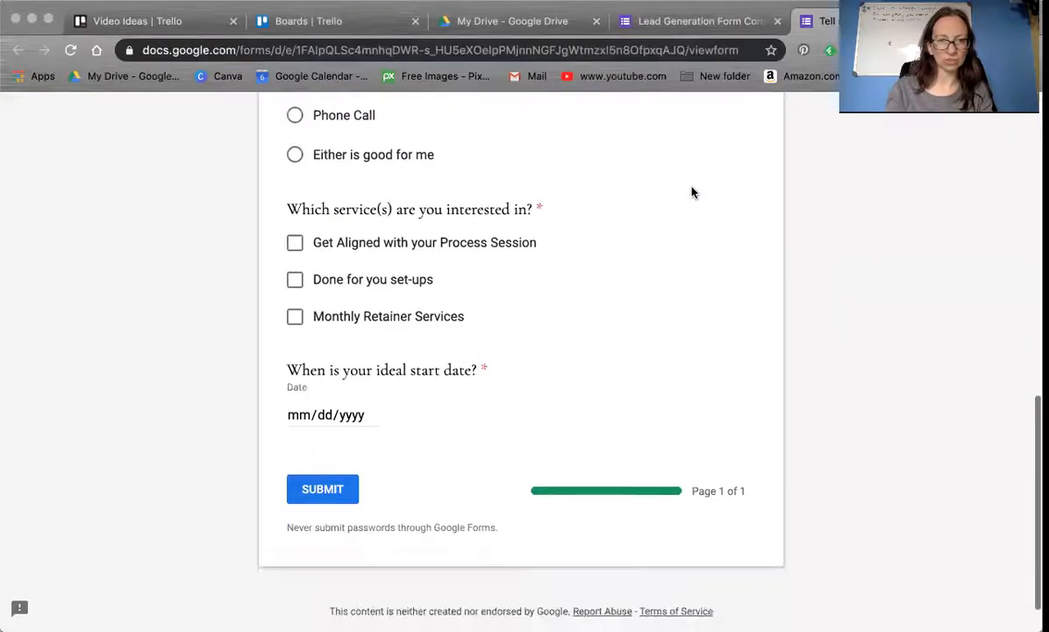
pyautogui.scroll(10, 691, 191)
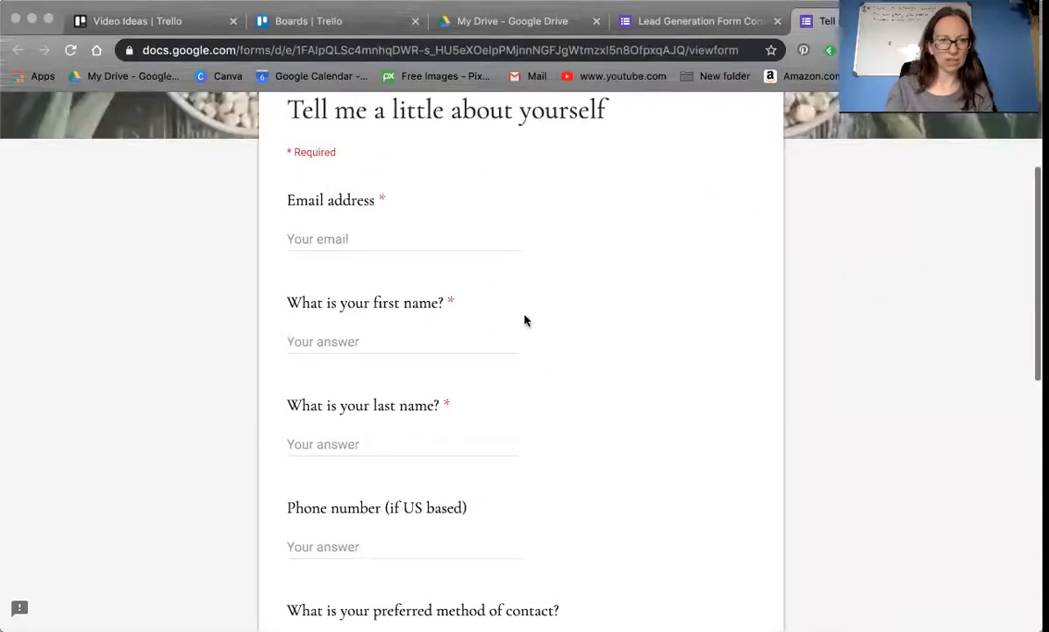
pyautogui.scroll(-3, 478, 403)
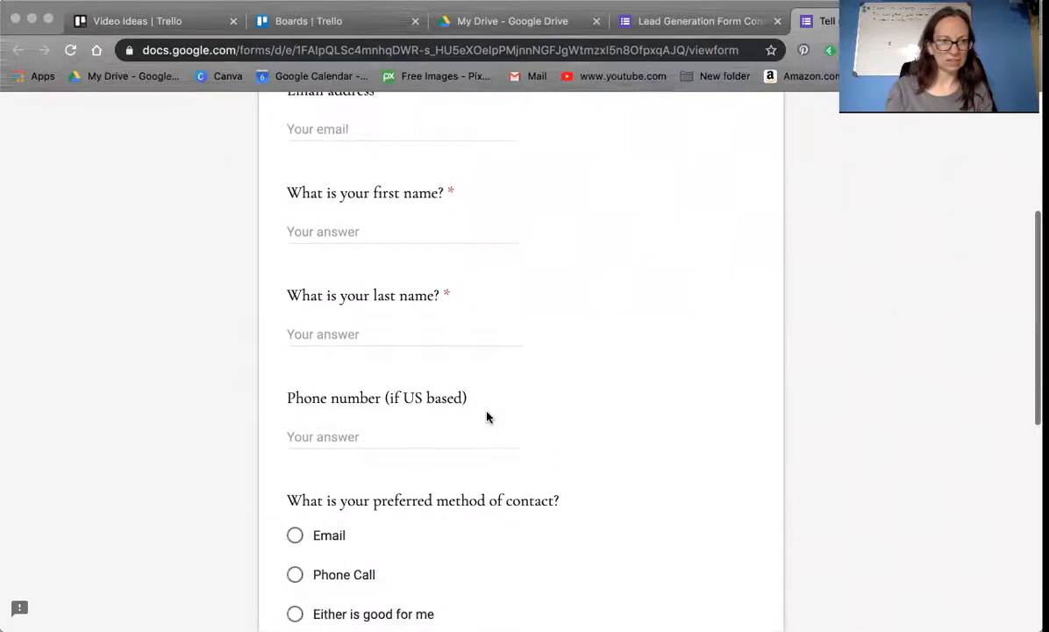
pyautogui.scroll(-5, 487, 417)
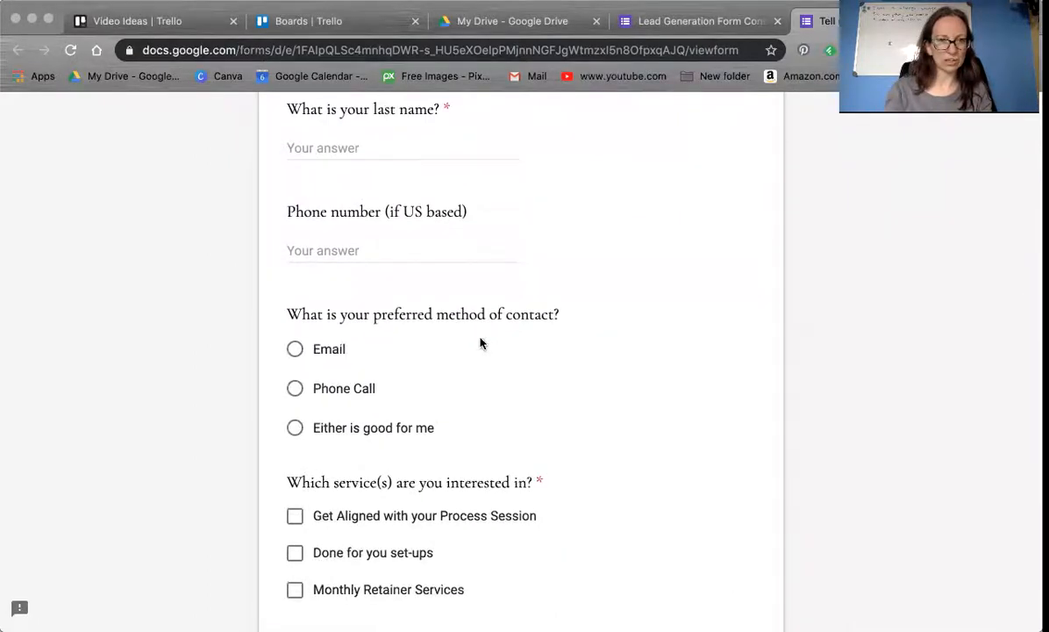
pyautogui.scroll(-7, 564, 342)
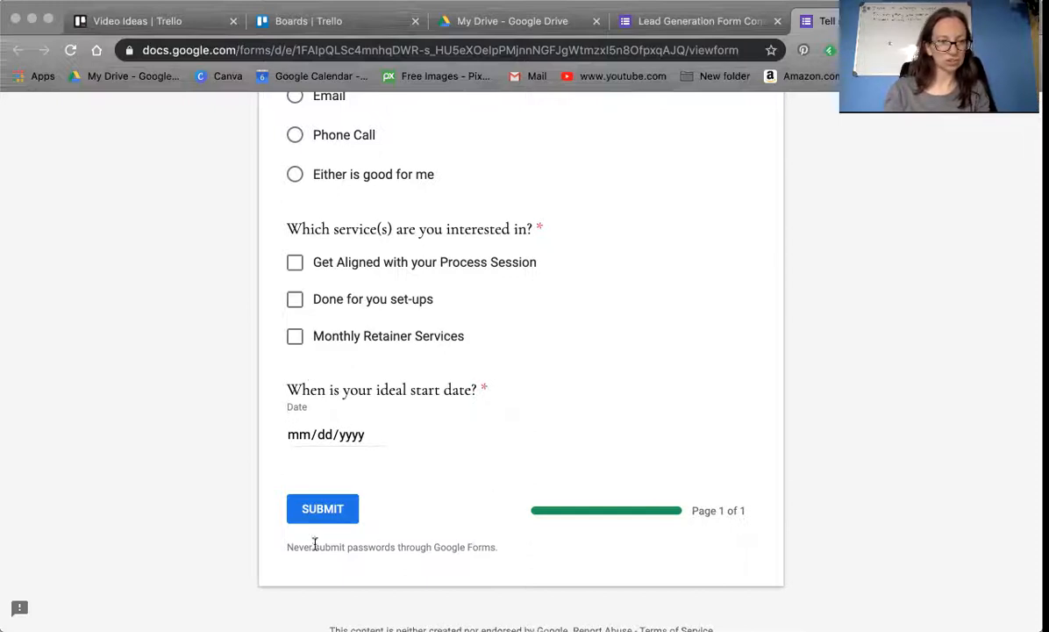
pyautogui.scroll(-2, 515, 436)
pyautogui.scroll(10, 515, 435)
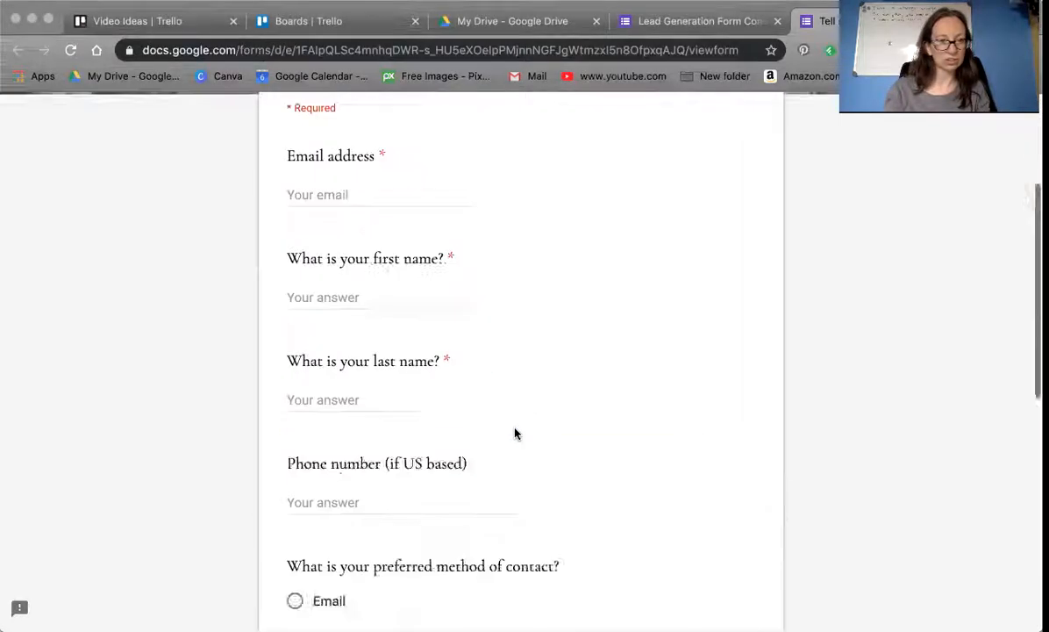
pyautogui.scroll(-5, 515, 434)
pyautogui.scroll(-3, 515, 433)
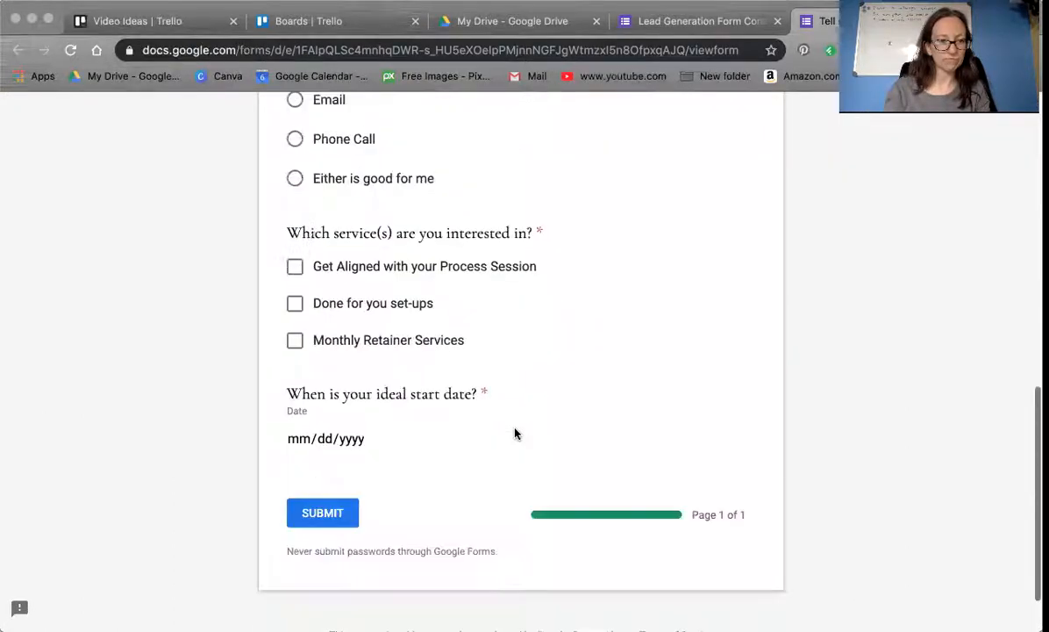
pyautogui.scroll(10, 515, 434)
# Return to the form editor, view the form's responses and open their linked spreadsheet.
pyautogui.click(660, 23)
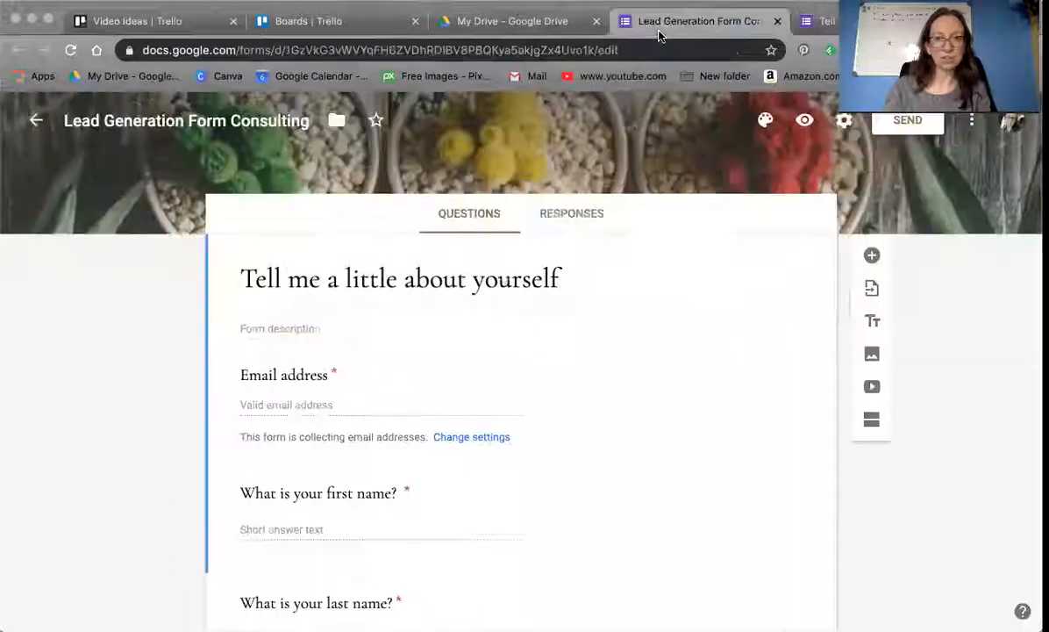
pyautogui.click(565, 214)
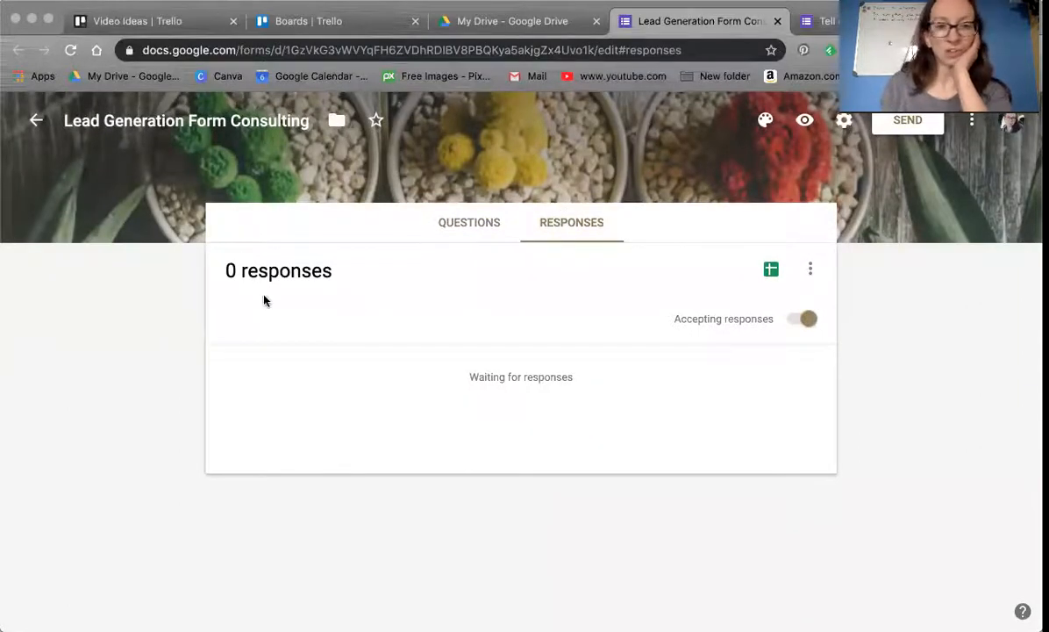
pyautogui.click(770, 270)
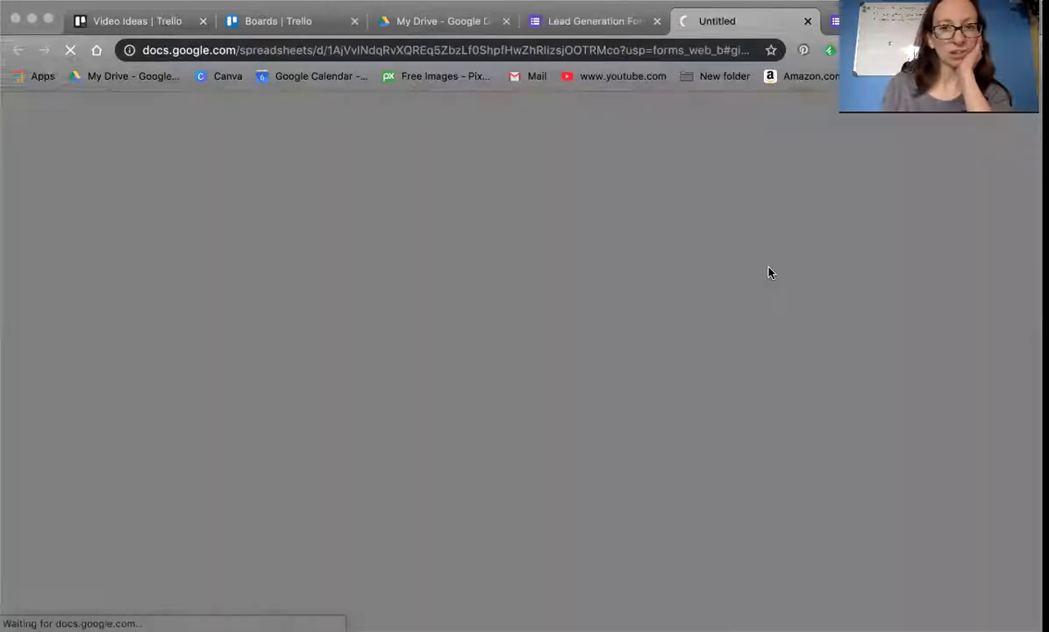
pyautogui.click(606, 21)
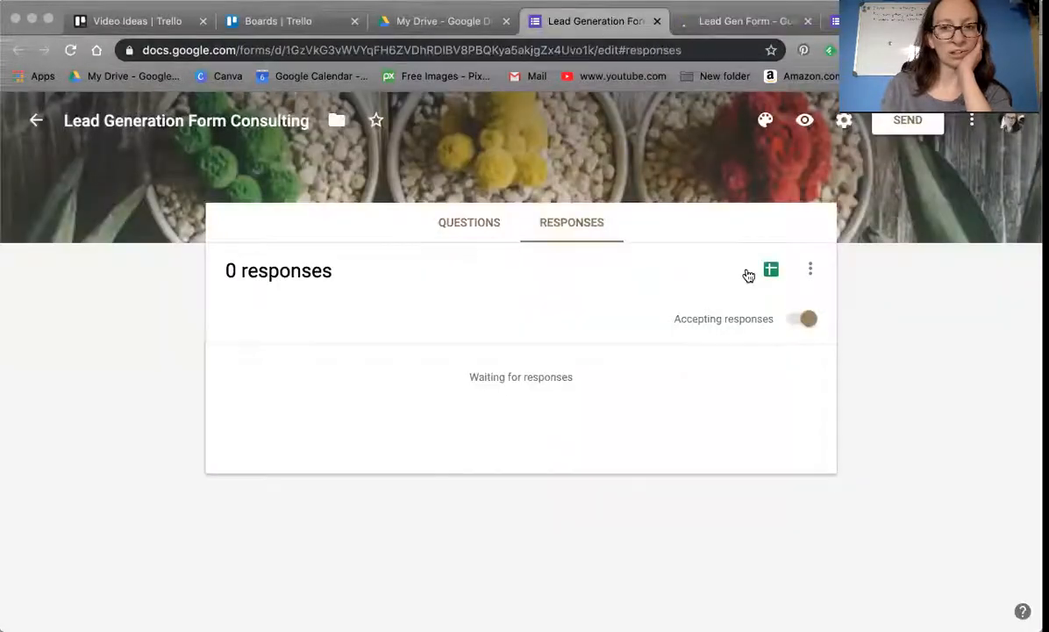
pyautogui.click(737, 21)
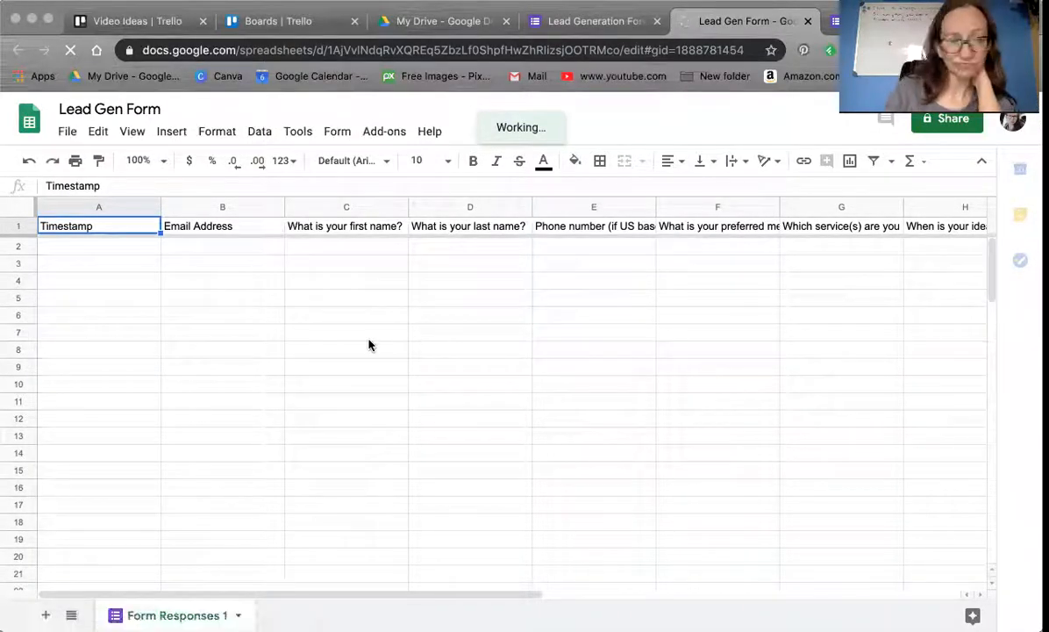
# Look at the Video Ideas board and the boards overview in Trello, and return to the Lead Gen Form spreadsheet.
pyautogui.click(250, 24)
pyautogui.click(121, 26)
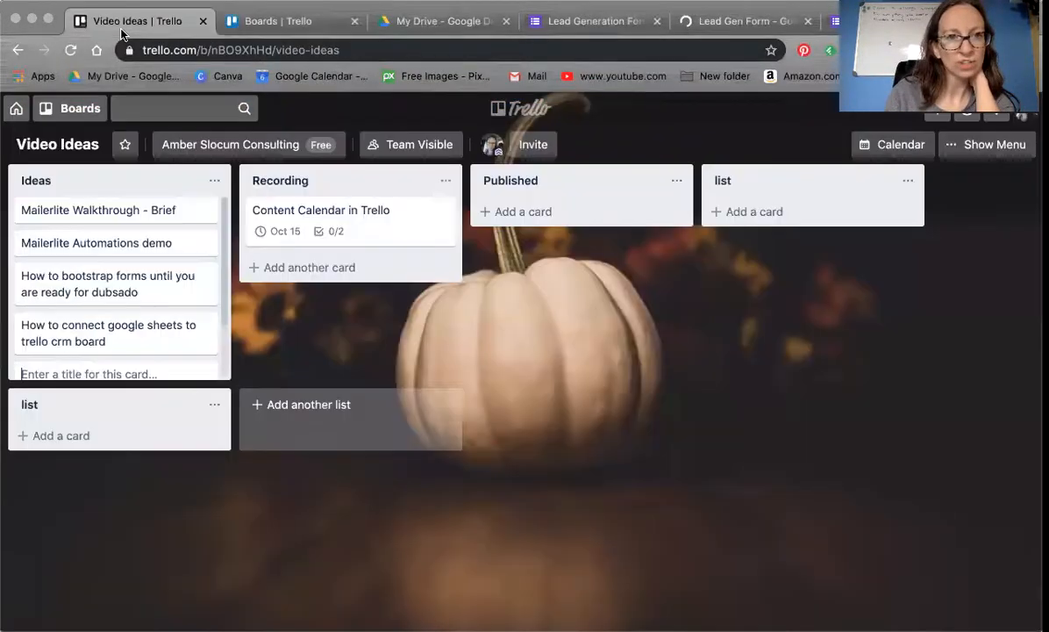
pyautogui.click(280, 26)
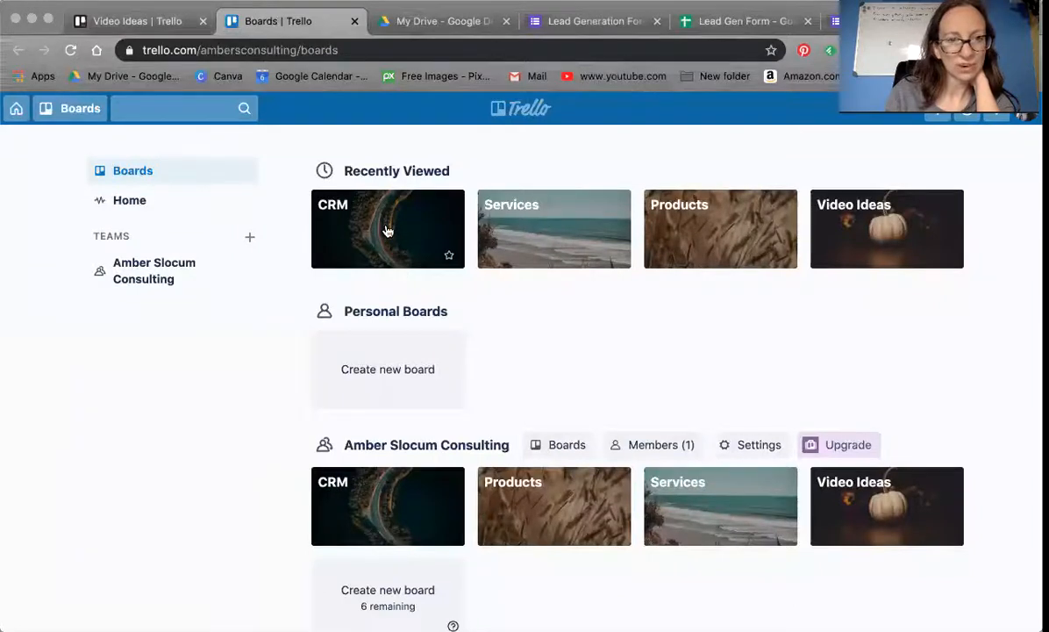
pyautogui.click(723, 27)
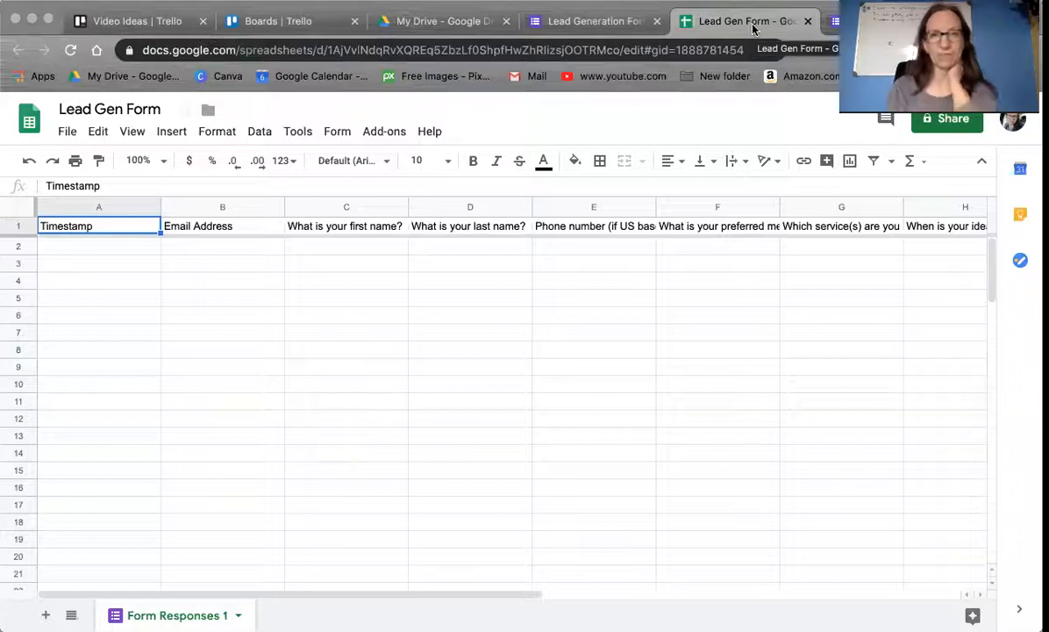
# Replace the form's header image with the orange-red bokeh lights picture from the Work and School theme images.
pyautogui.click(591, 29)
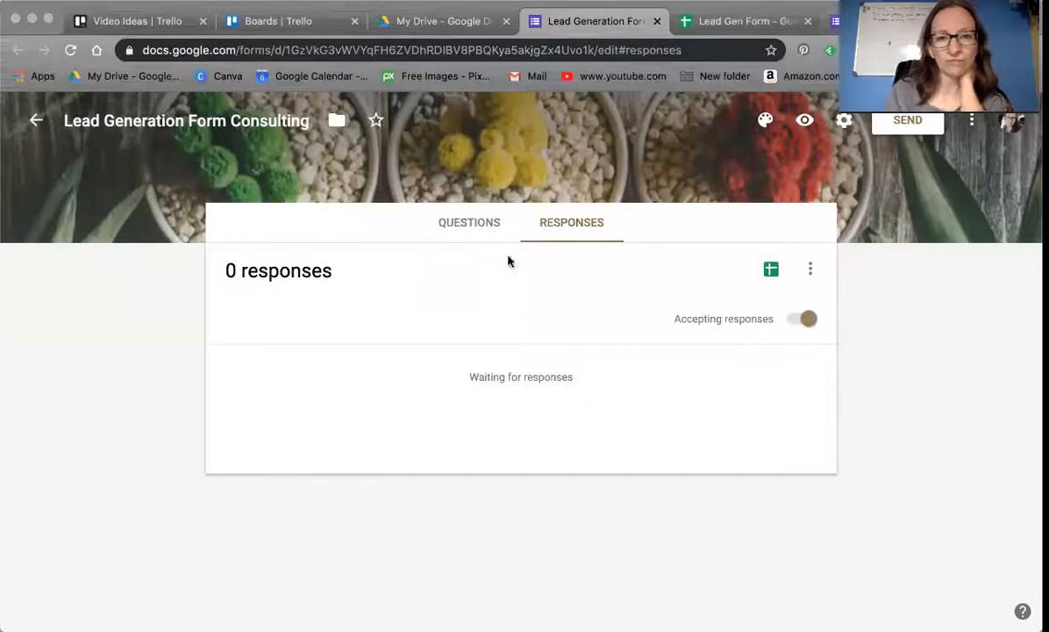
pyautogui.click(470, 225)
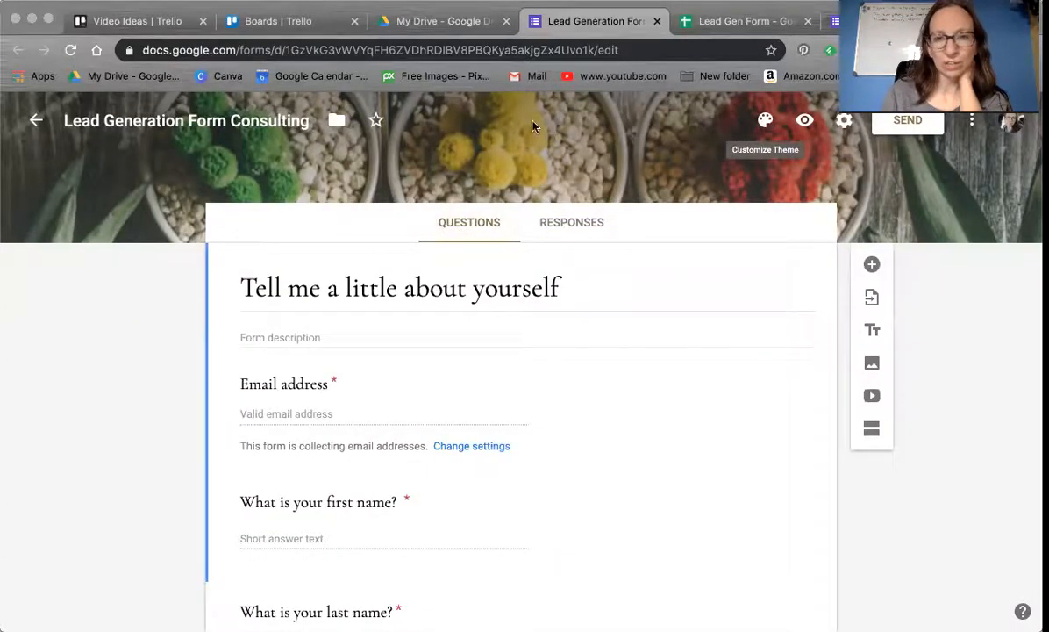
pyautogui.click(765, 121)
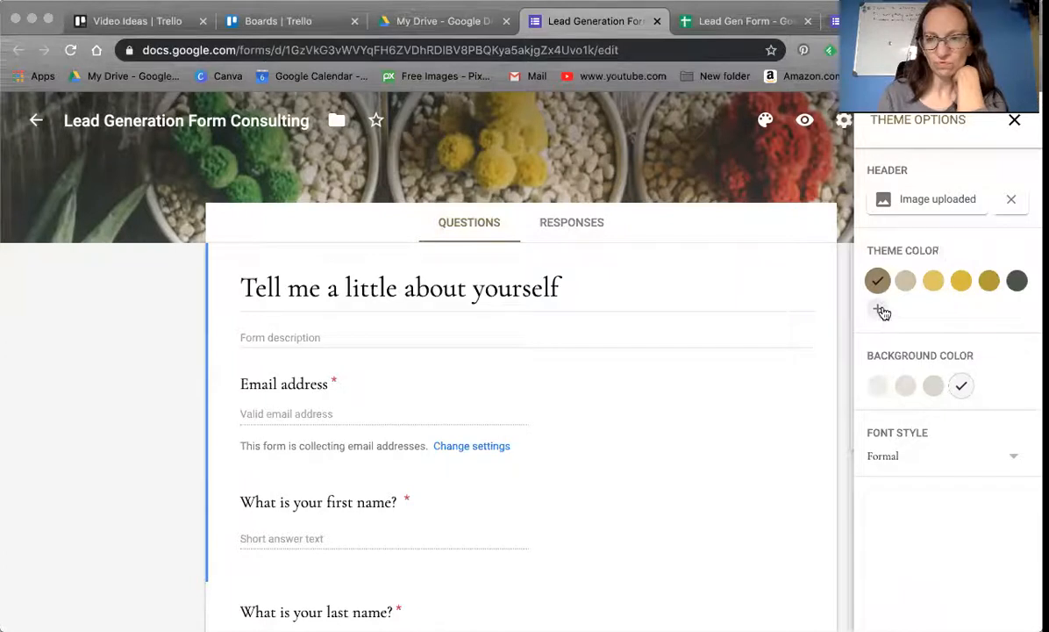
pyautogui.click(921, 204)
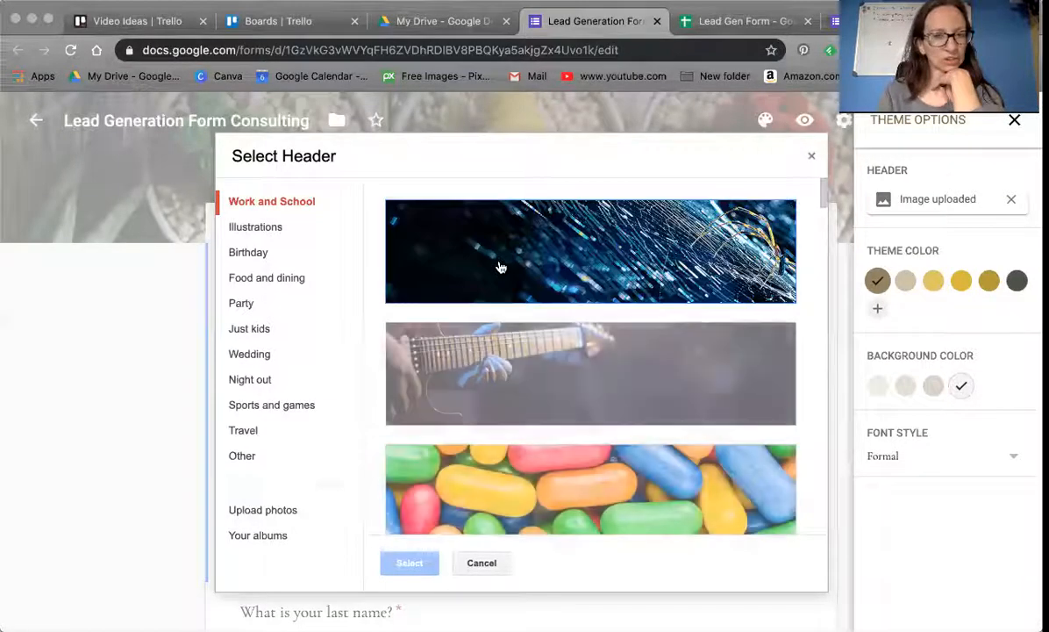
pyautogui.scroll(-10, 502, 267)
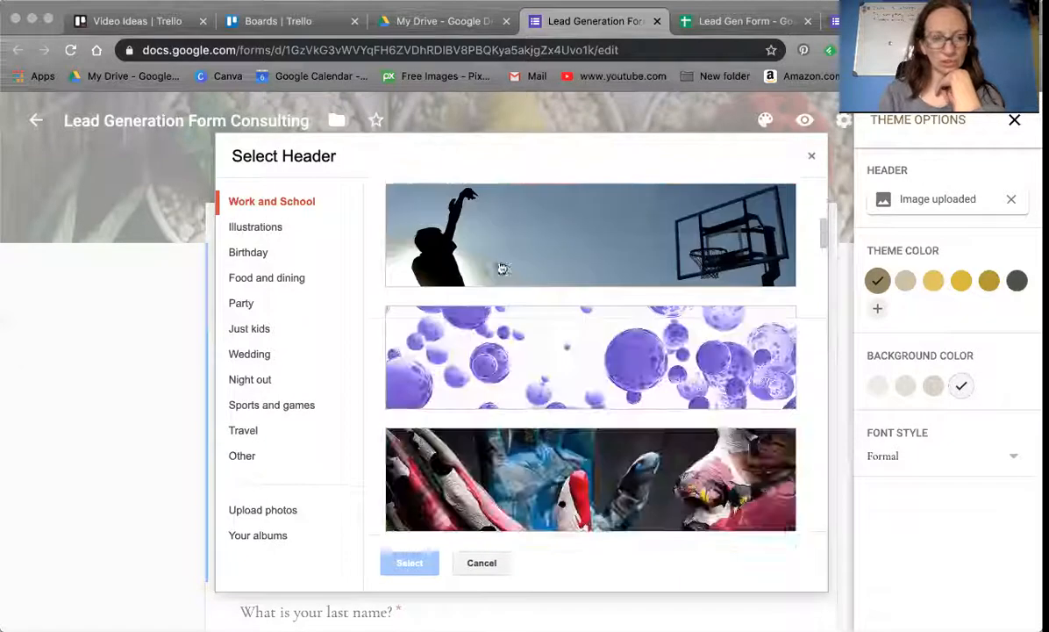
pyautogui.scroll(-10, 562, 332)
pyautogui.scroll(-10, 564, 333)
pyautogui.scroll(-5, 564, 333)
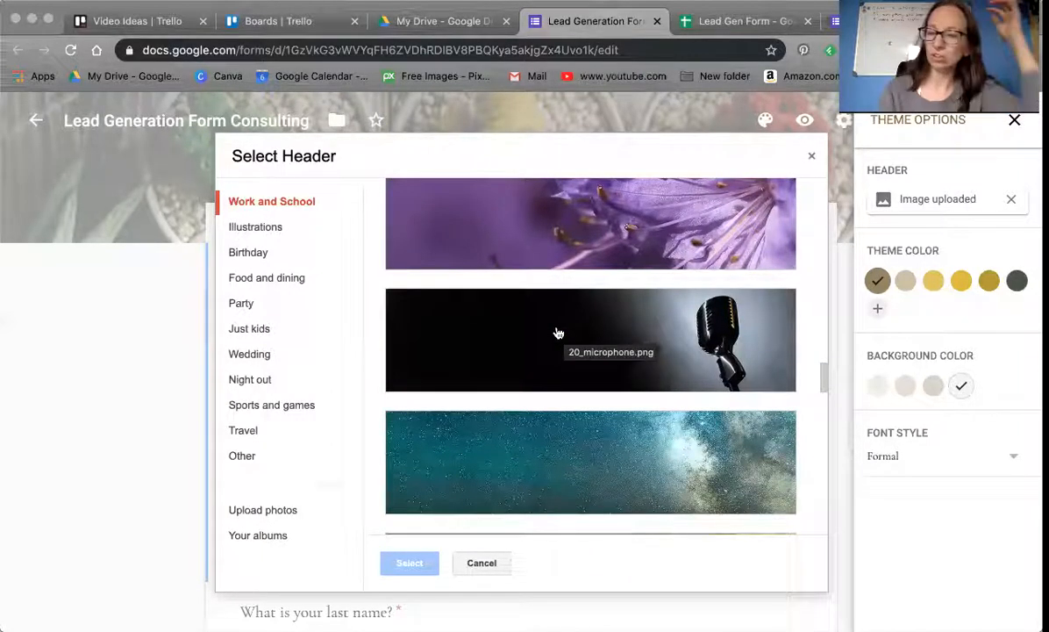
pyautogui.scroll(1, 558, 332)
pyautogui.scroll(3, 558, 333)
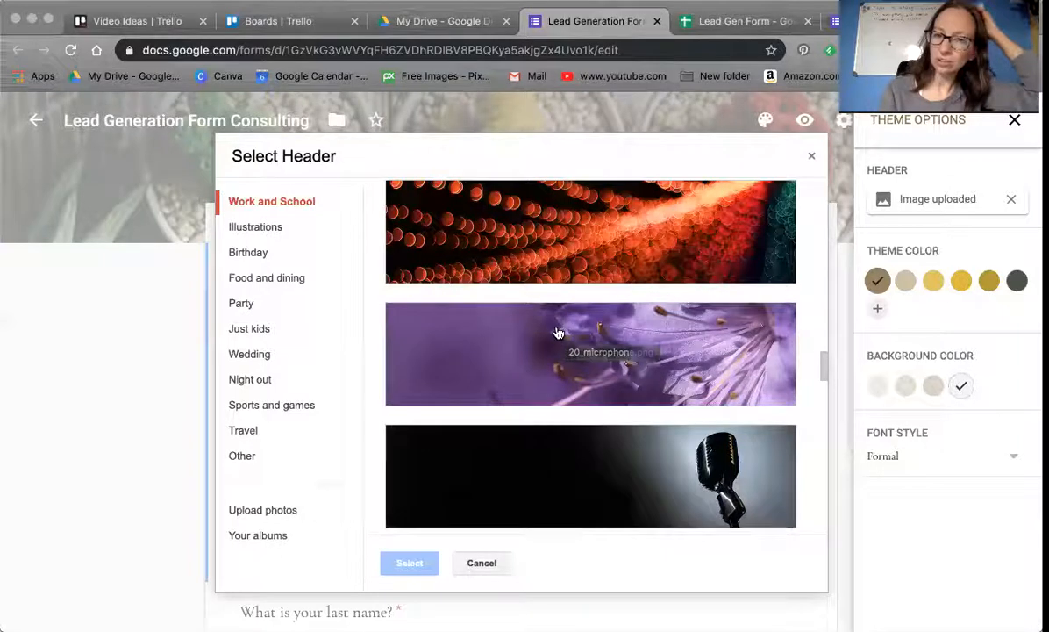
pyautogui.click(558, 264)
pyautogui.click(410, 565)
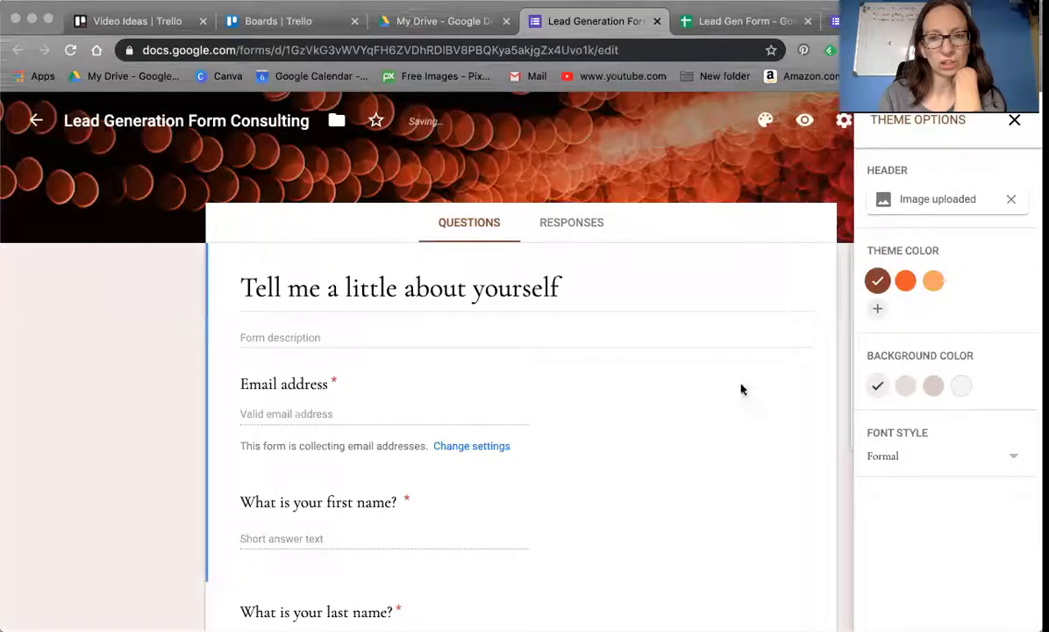
# Try the #f3511f and light orange theme colors on the form, and return to the dark brown one.
pyautogui.click(907, 285)
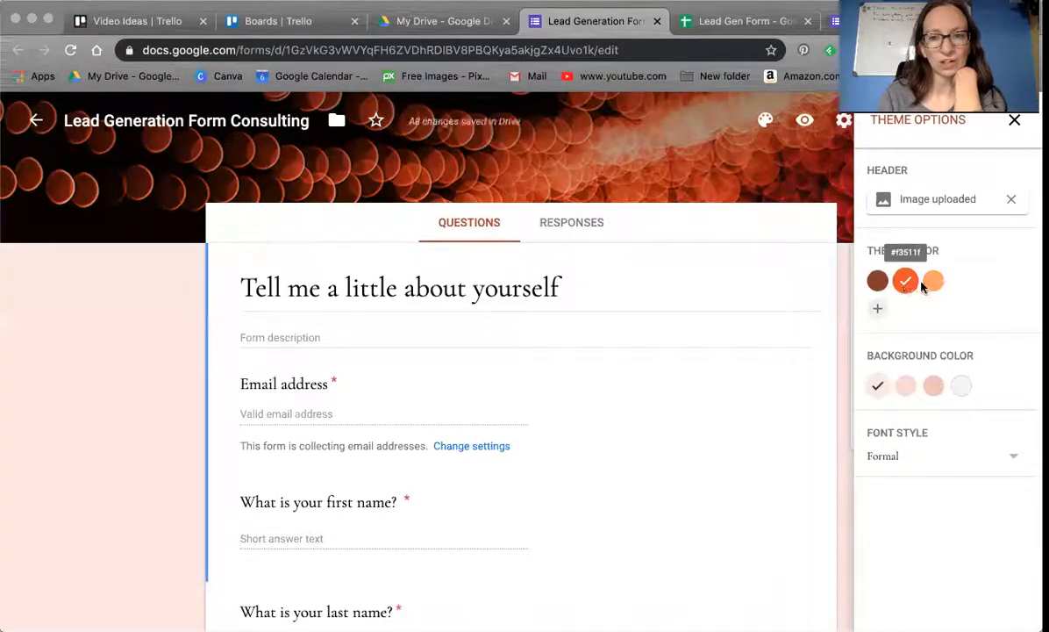
pyautogui.click(933, 282)
pyautogui.click(875, 282)
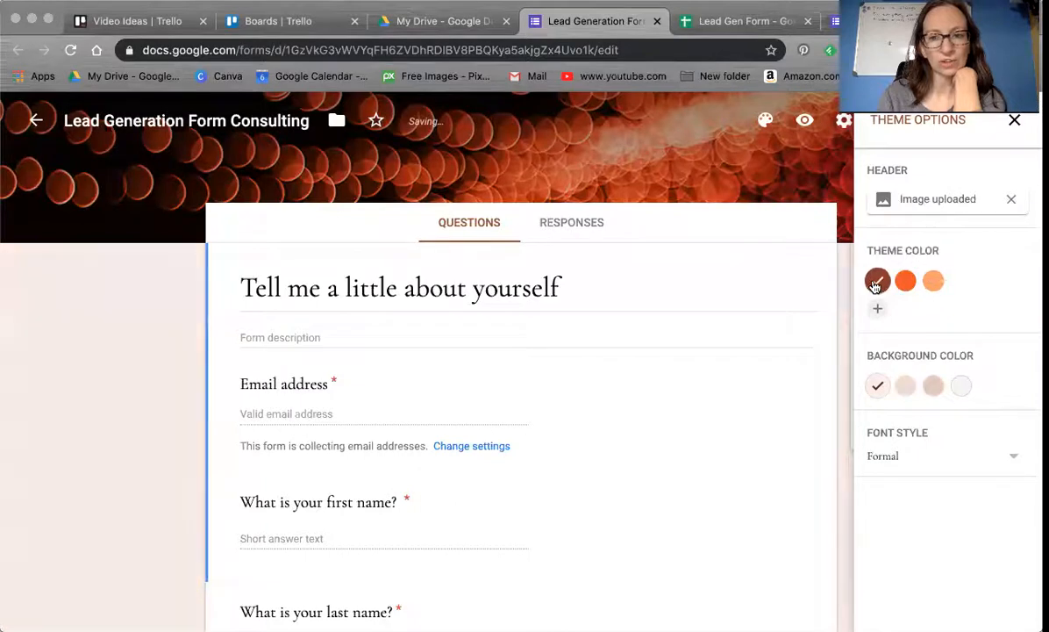
pyautogui.scroll(-8, 782, 285)
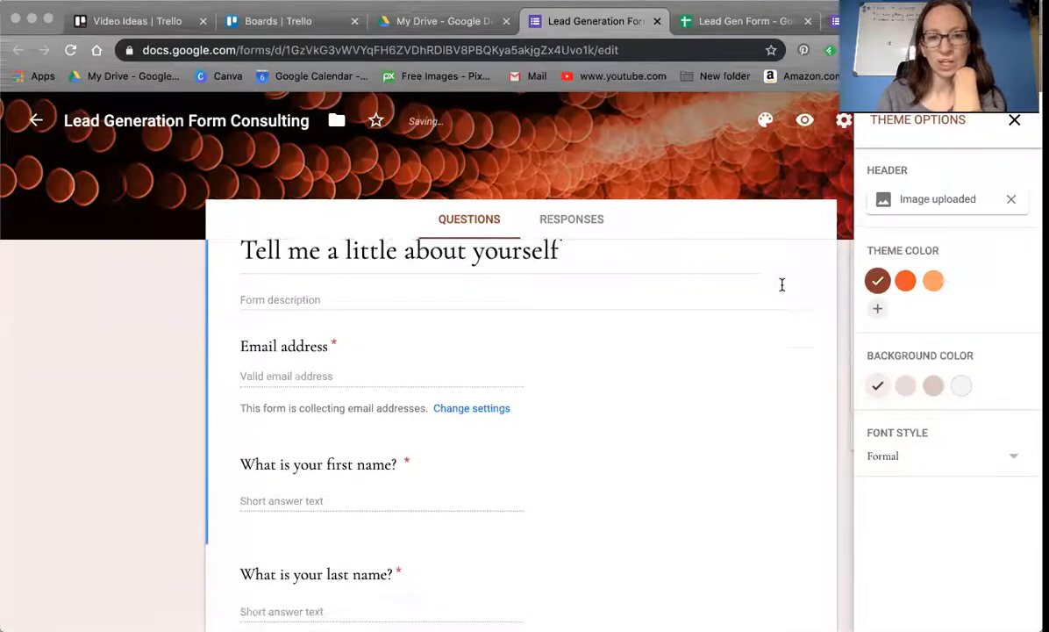
pyautogui.scroll(-3, 781, 285)
pyautogui.scroll(15, 781, 284)
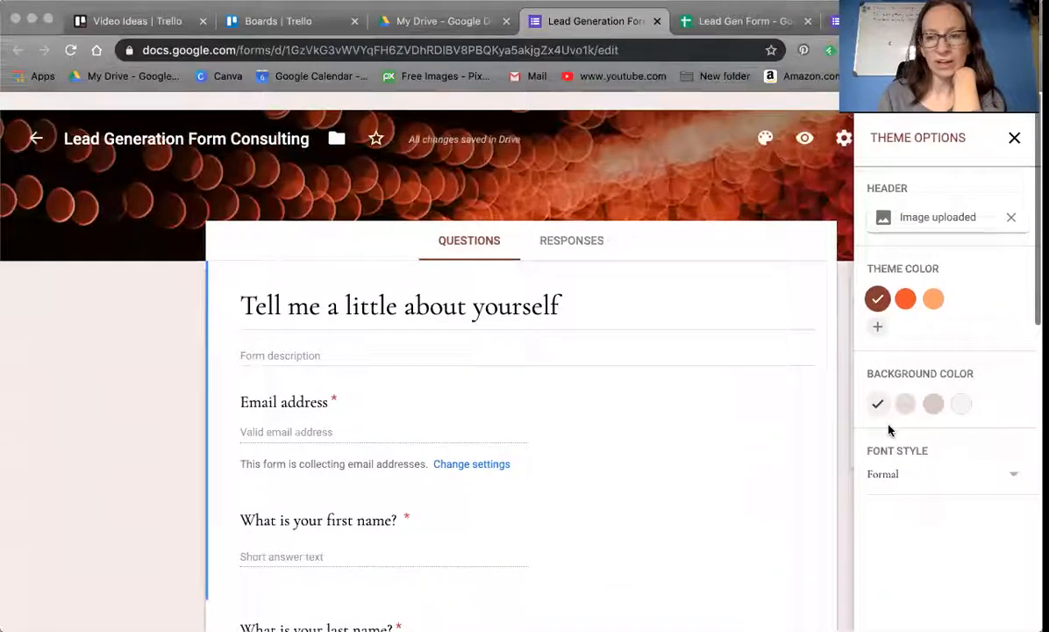
# Try the Basic font style on the form, and switch it to Decorative.
pyautogui.click(890, 458)
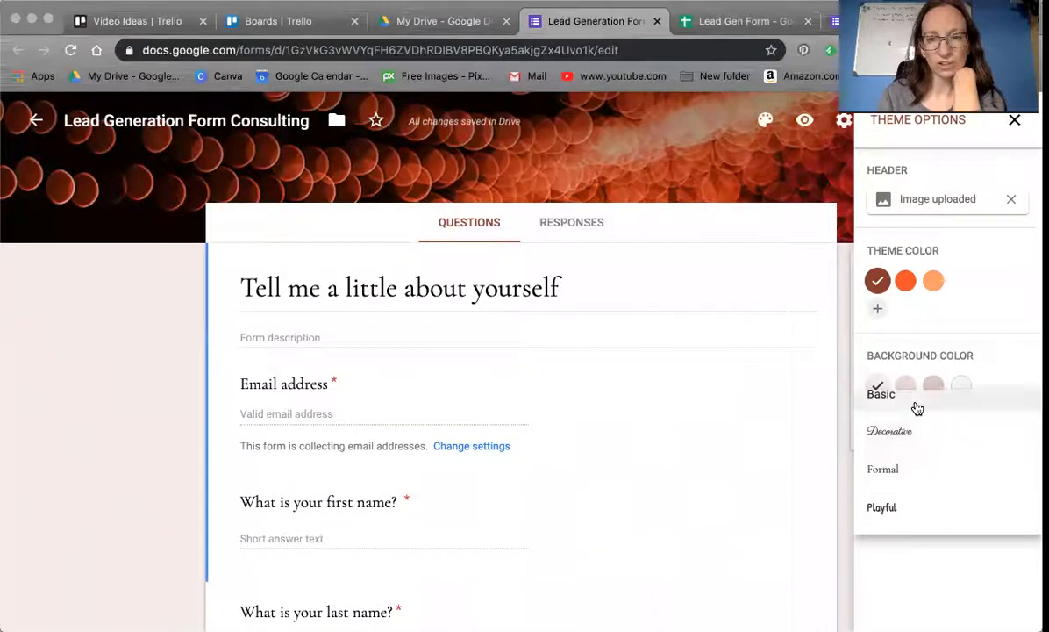
pyautogui.scroll(1, 914, 407)
pyautogui.click(897, 417)
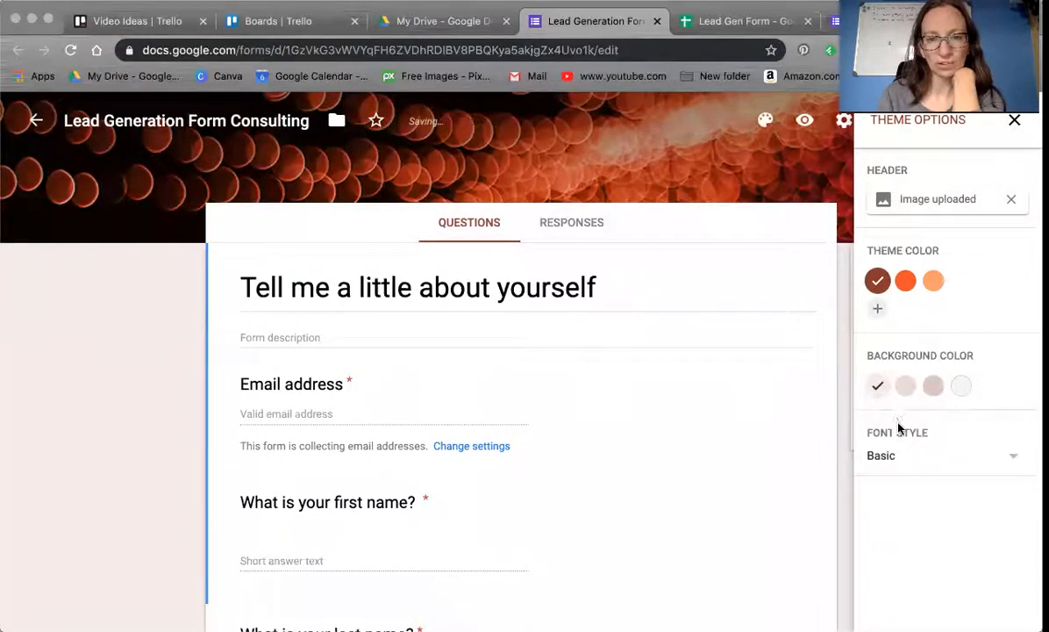
pyautogui.click(890, 458)
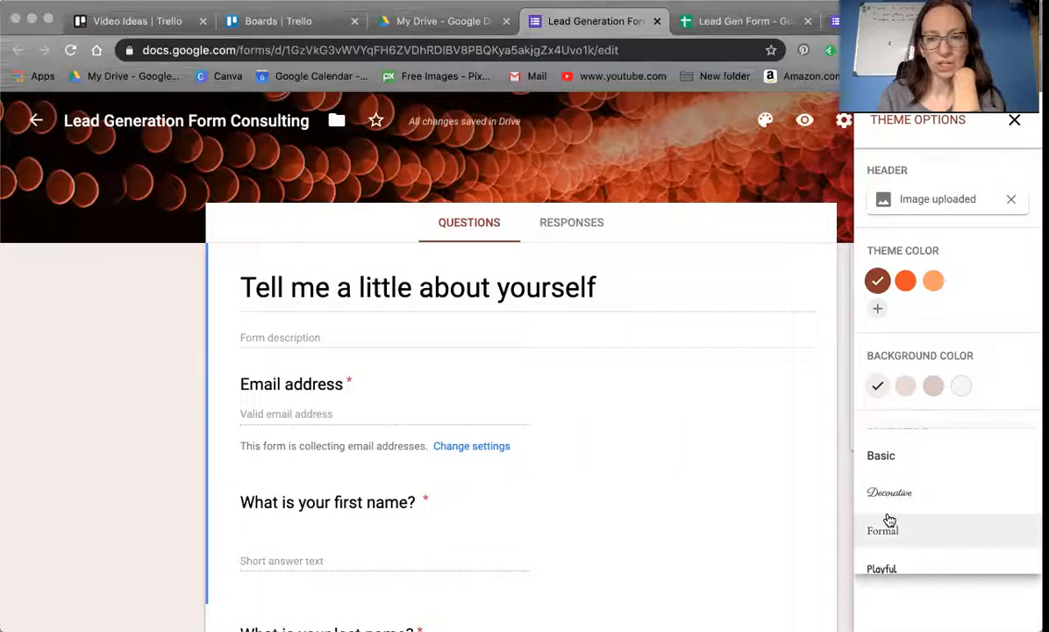
pyautogui.click(890, 497)
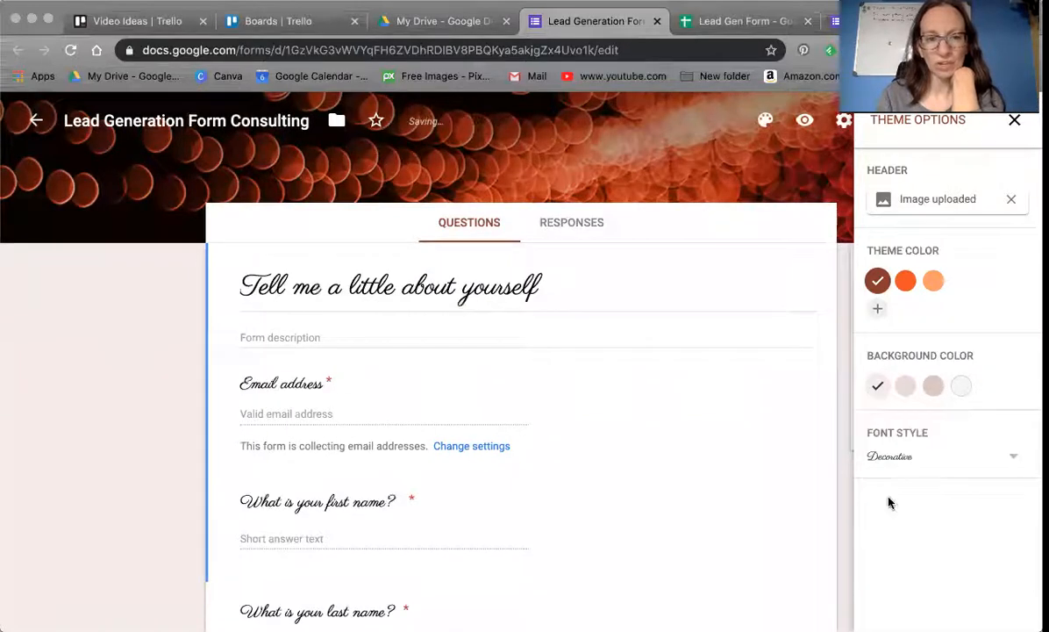
pyautogui.scroll(-3, 888, 502)
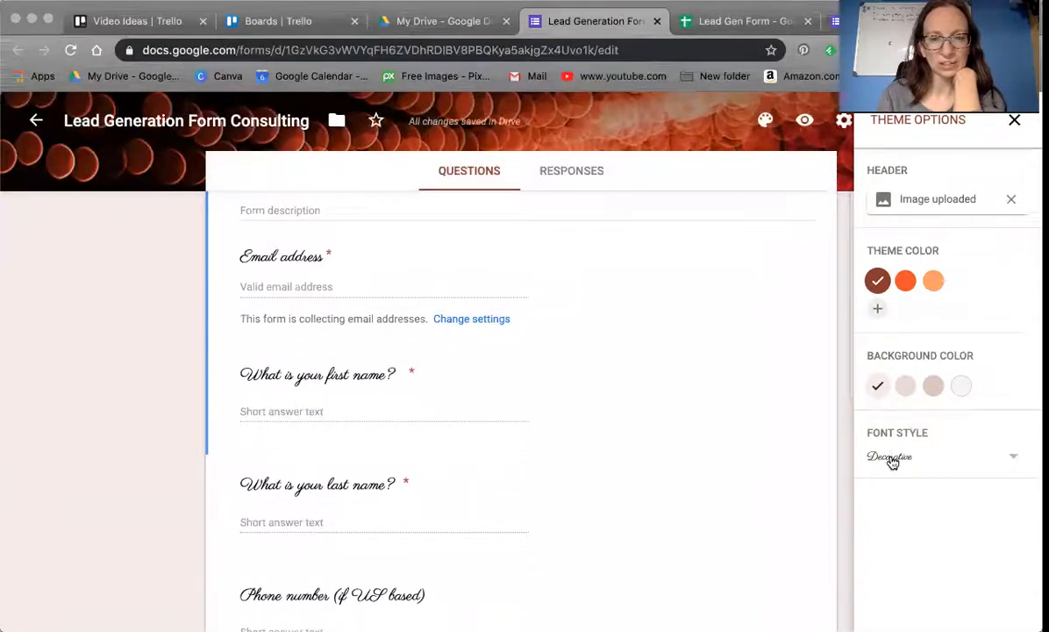
# Try the Playful font style on the form, switch it to Formal, and close the theme options.
pyautogui.click(892, 458)
pyautogui.scroll(-1, 890, 501)
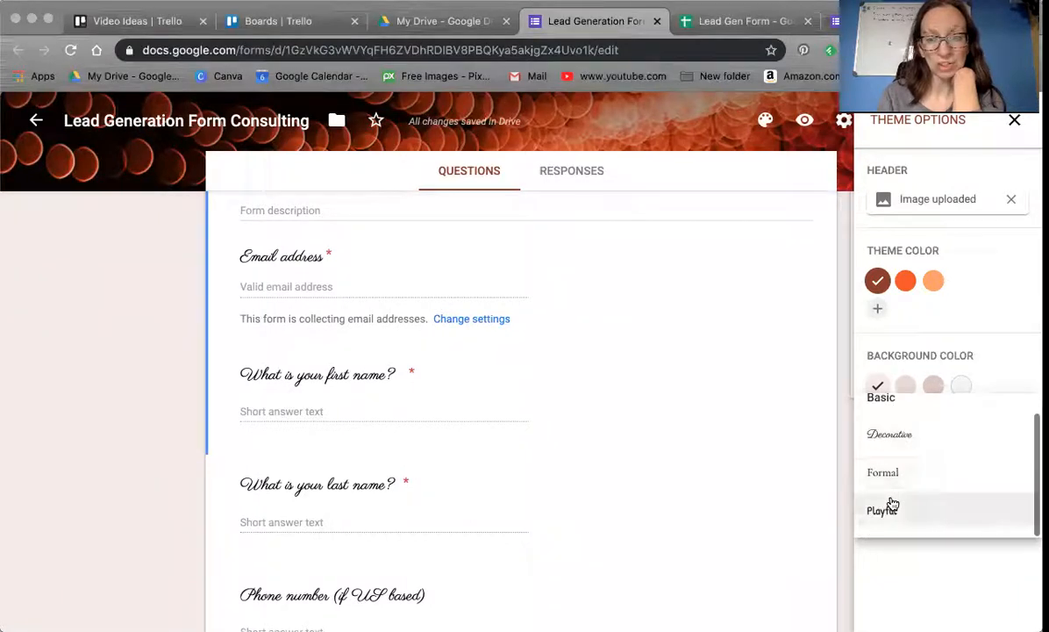
pyautogui.click(891, 517)
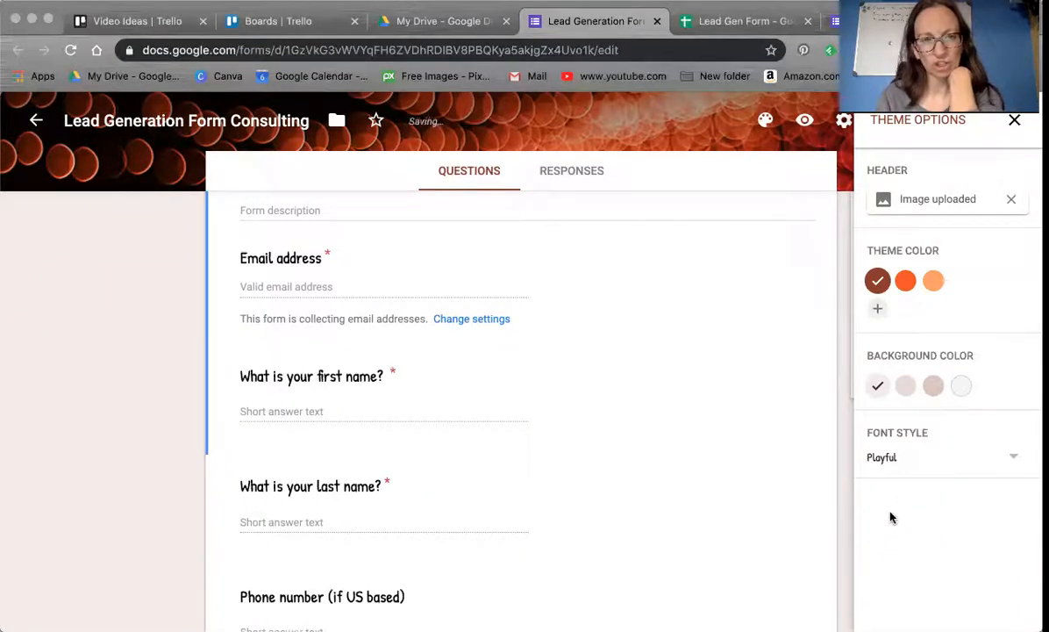
pyautogui.click(891, 459)
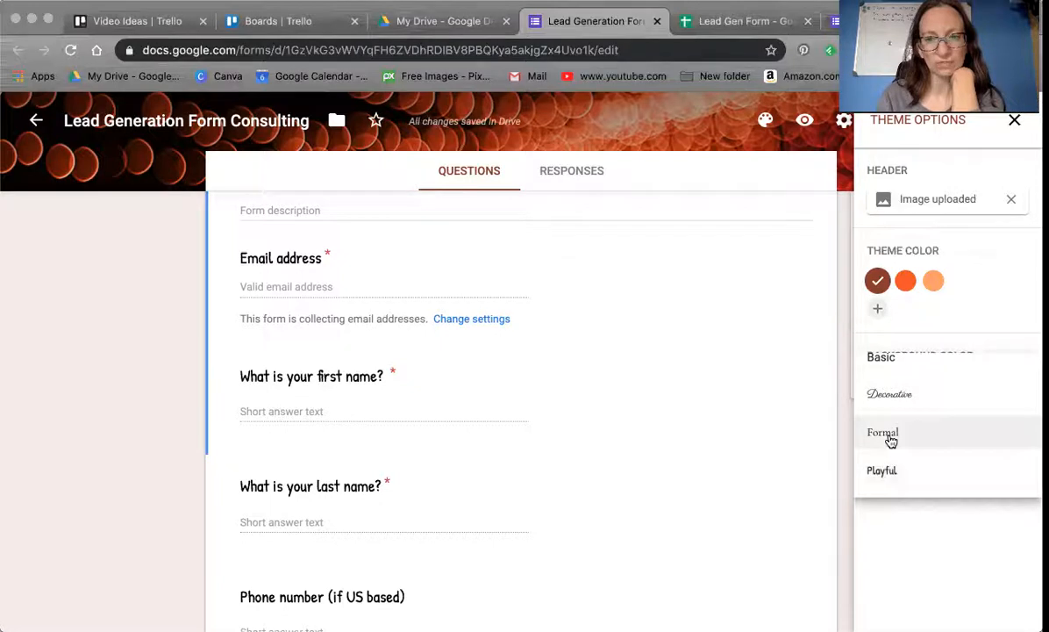
pyautogui.click(889, 437)
pyautogui.scroll(3, 585, 485)
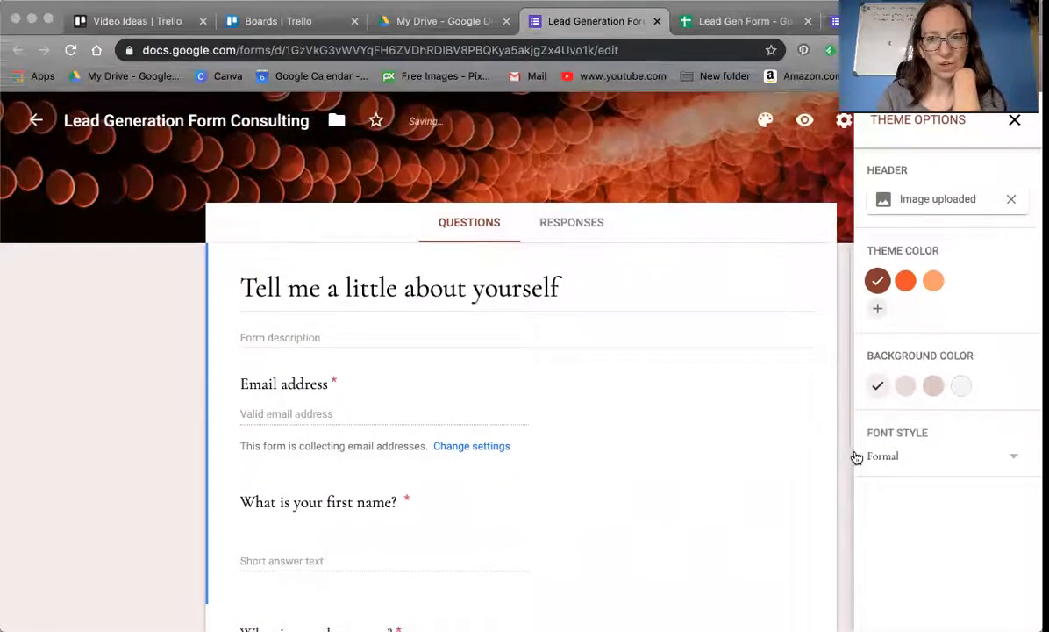
pyautogui.click(892, 456)
pyautogui.click(679, 436)
pyautogui.scroll(1, 679, 436)
pyautogui.scroll(1, 1007, 424)
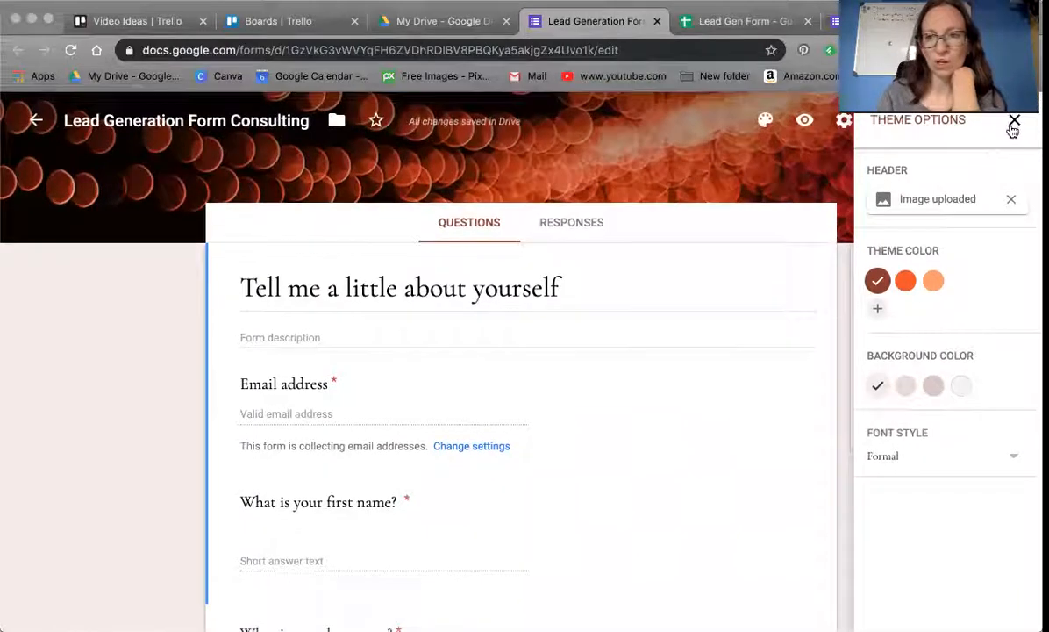
pyautogui.click(1014, 124)
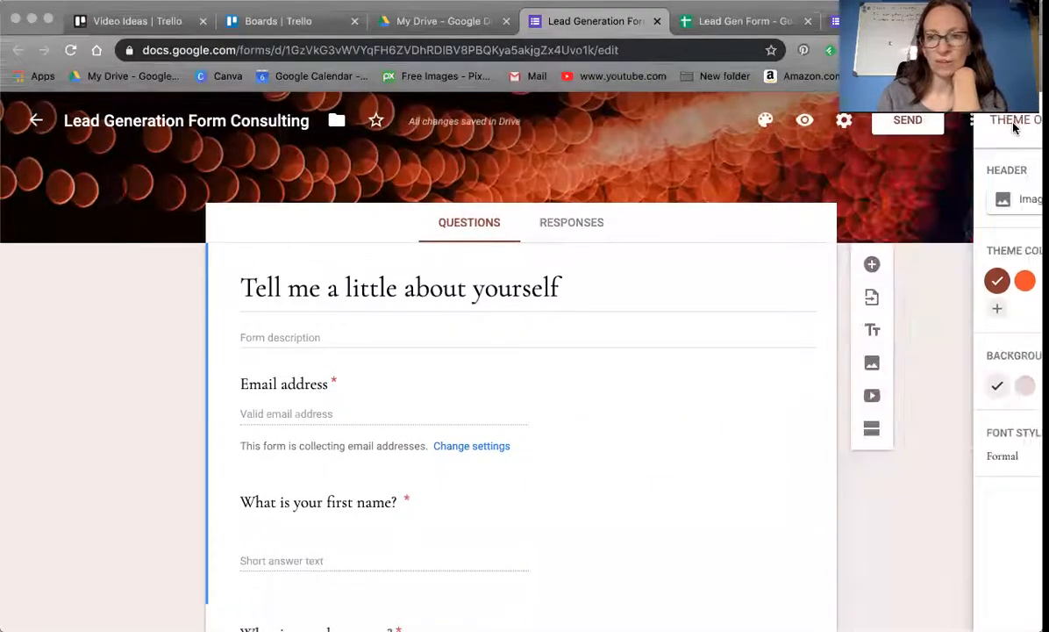
# Preview the restyled form from the title through its questions, and close the preview.
pyautogui.click(806, 121)
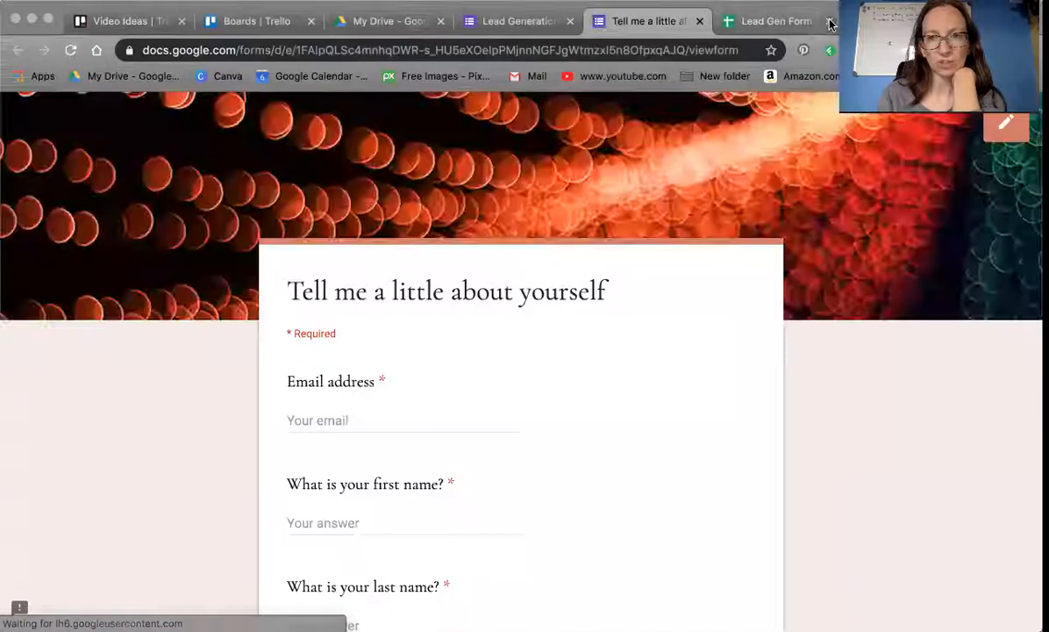
pyautogui.scroll(-10, 613, 293)
pyautogui.scroll(5, 613, 285)
pyautogui.scroll(5, 614, 285)
pyautogui.click(584, 21)
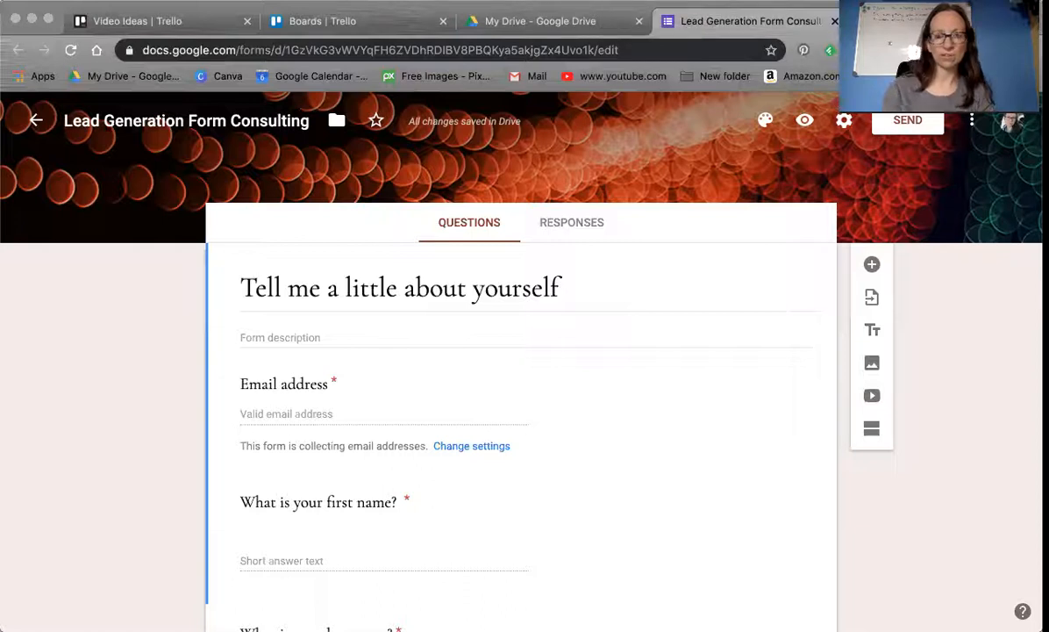
# Open the website's WordPress wp-admin dashboard in a new browser tab.
pyautogui.press('super+t')
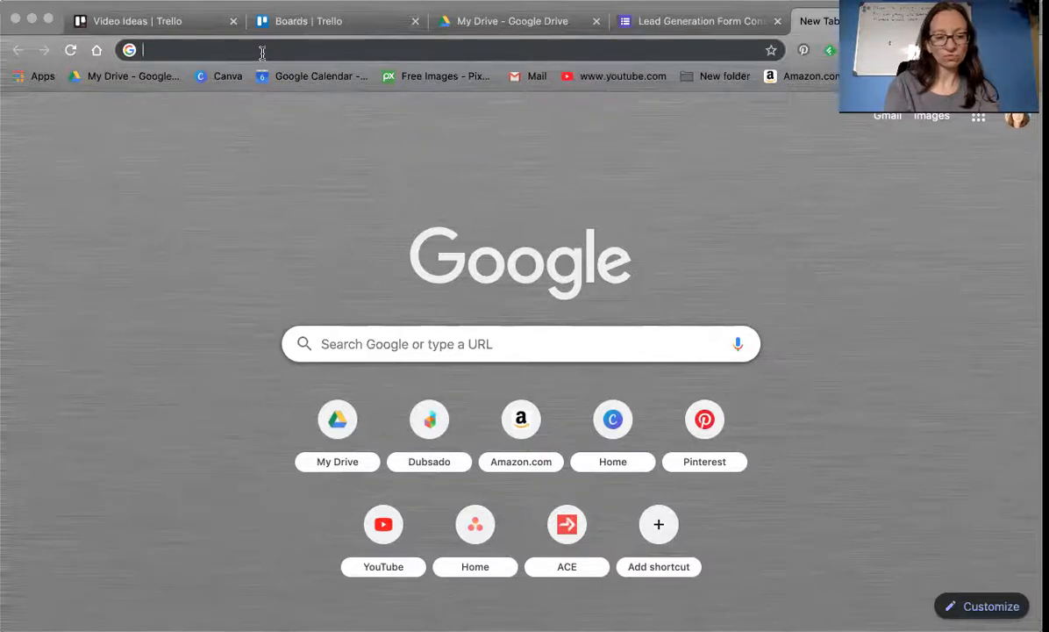
pyautogui.write('amber')
pyautogui.press('Right')
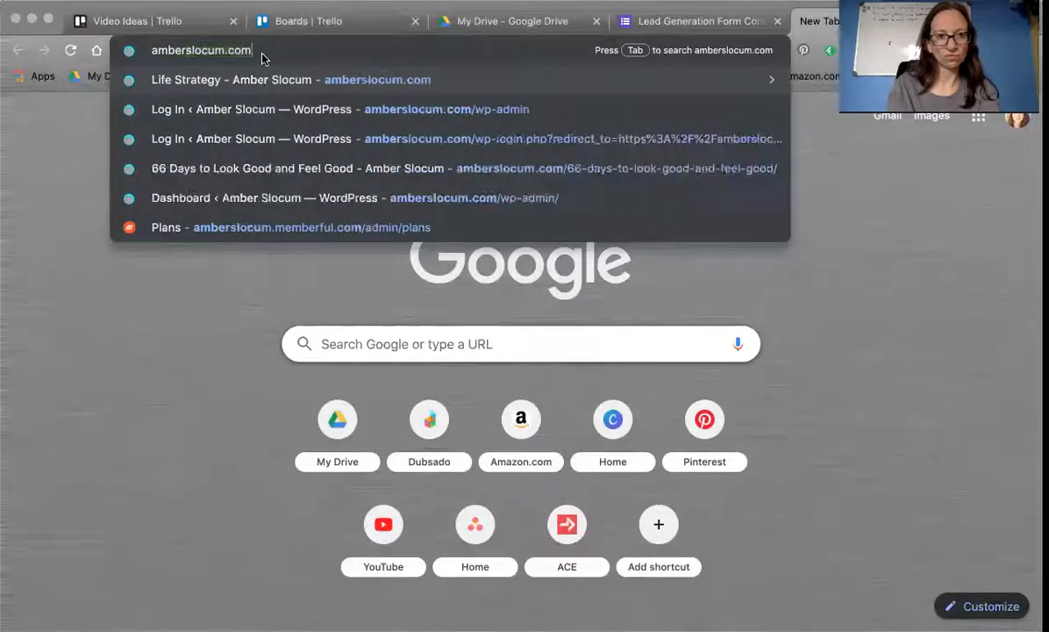
pyautogui.write('/')
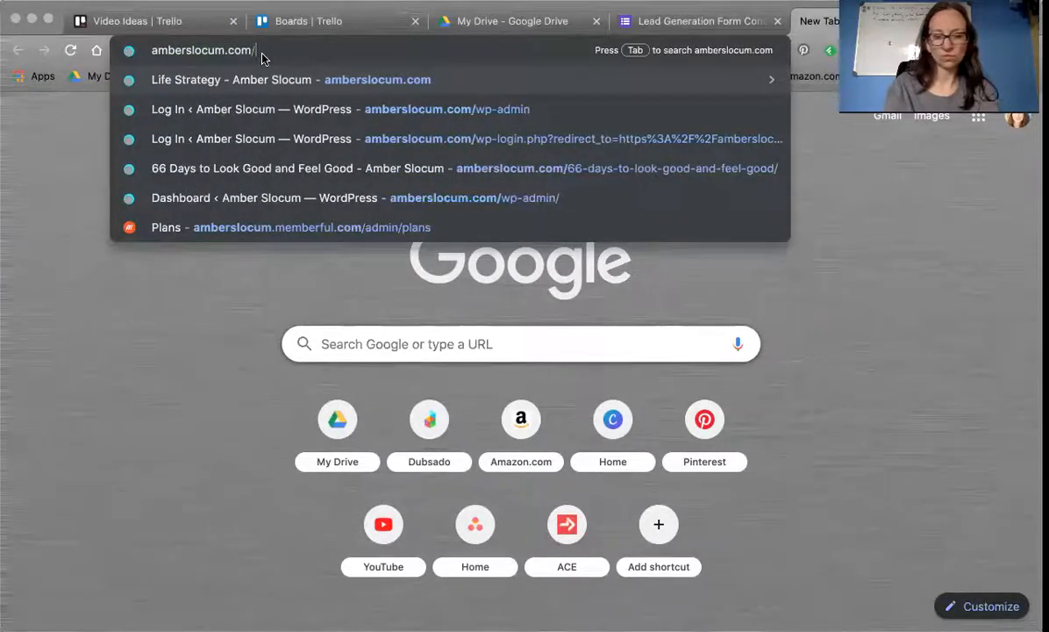
pyautogui.write('wp')
pyautogui.press('Return')
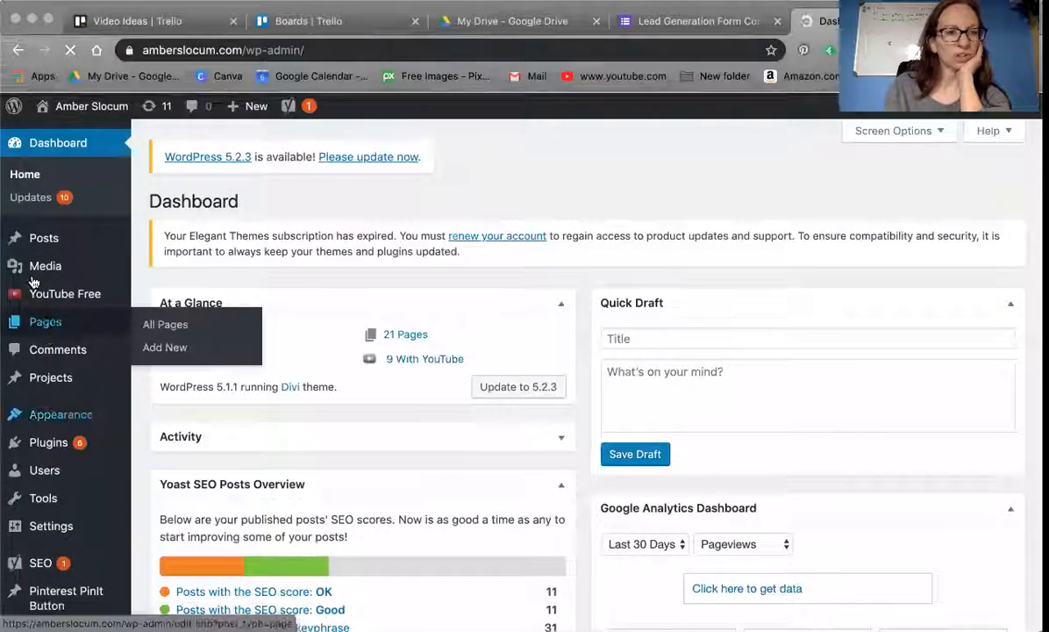
# Sort the site's pages by newest date, and view the published Sample page with its embedded form.
pyautogui.click(46, 323)
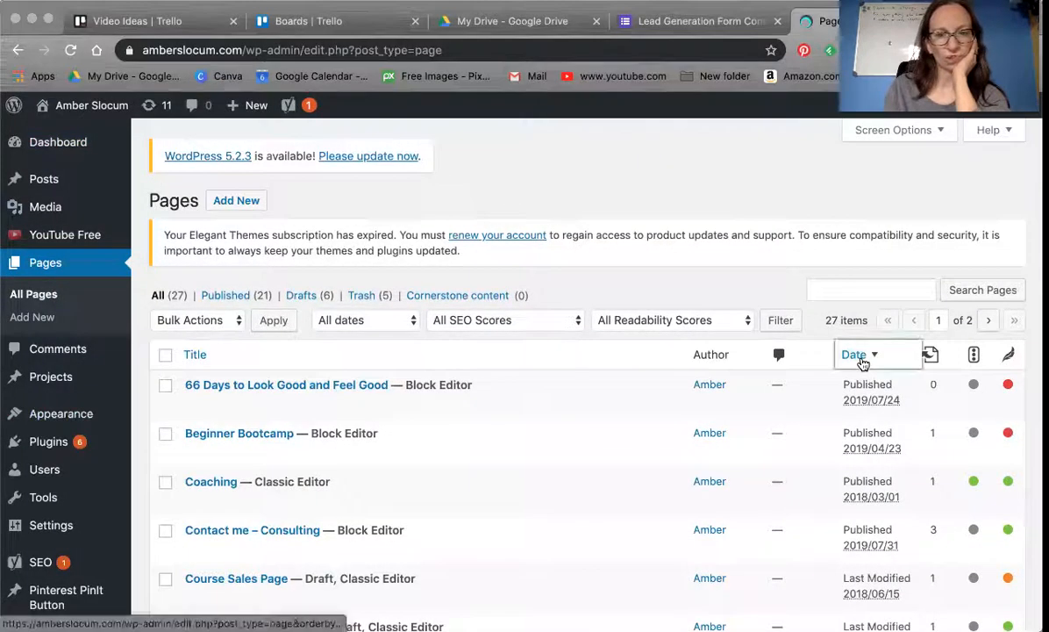
pyautogui.click(860, 358)
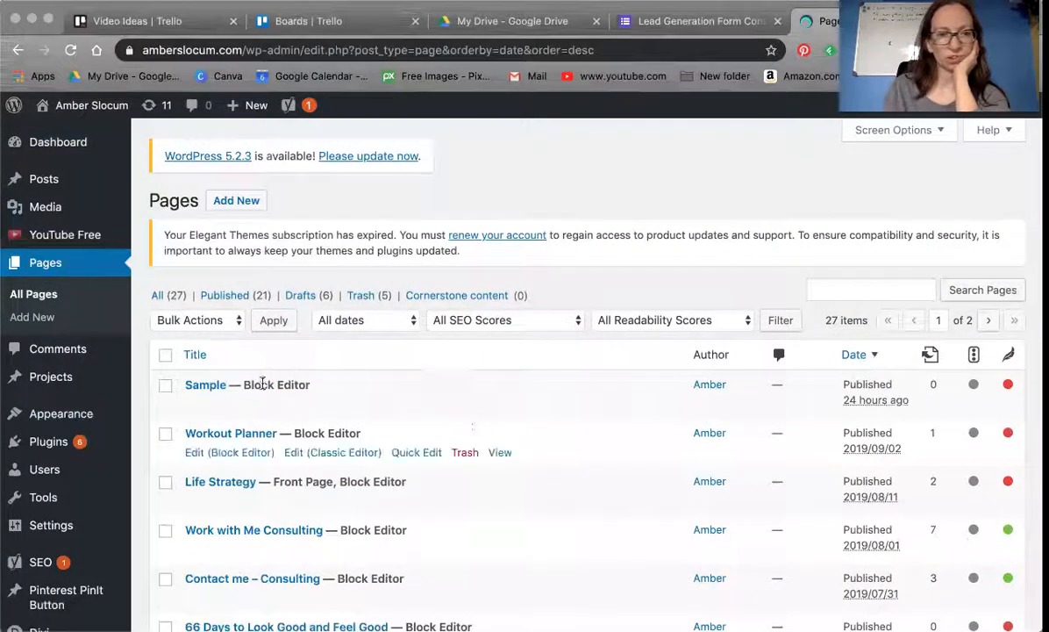
pyautogui.click(500, 404)
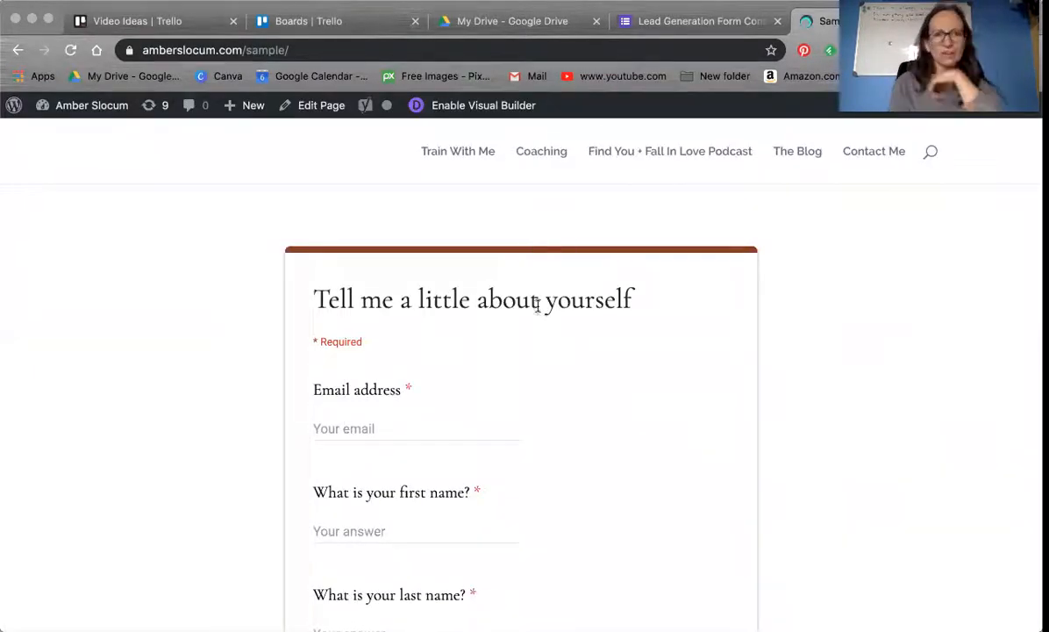
pyautogui.scroll(-10, 480, 259)
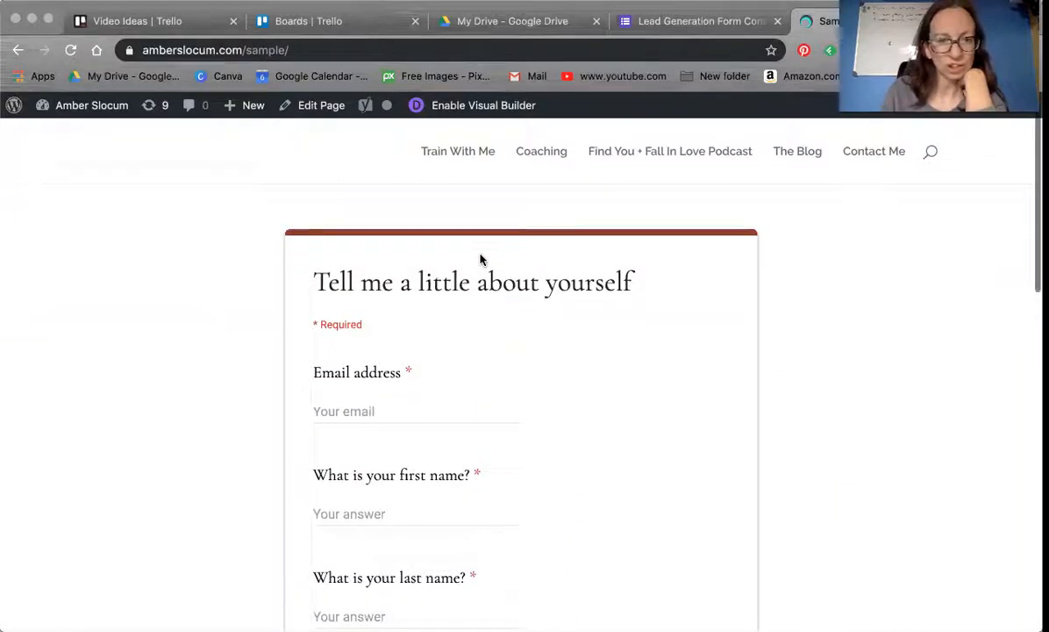
pyautogui.scroll(6, 480, 259)
pyautogui.scroll(5, 480, 259)
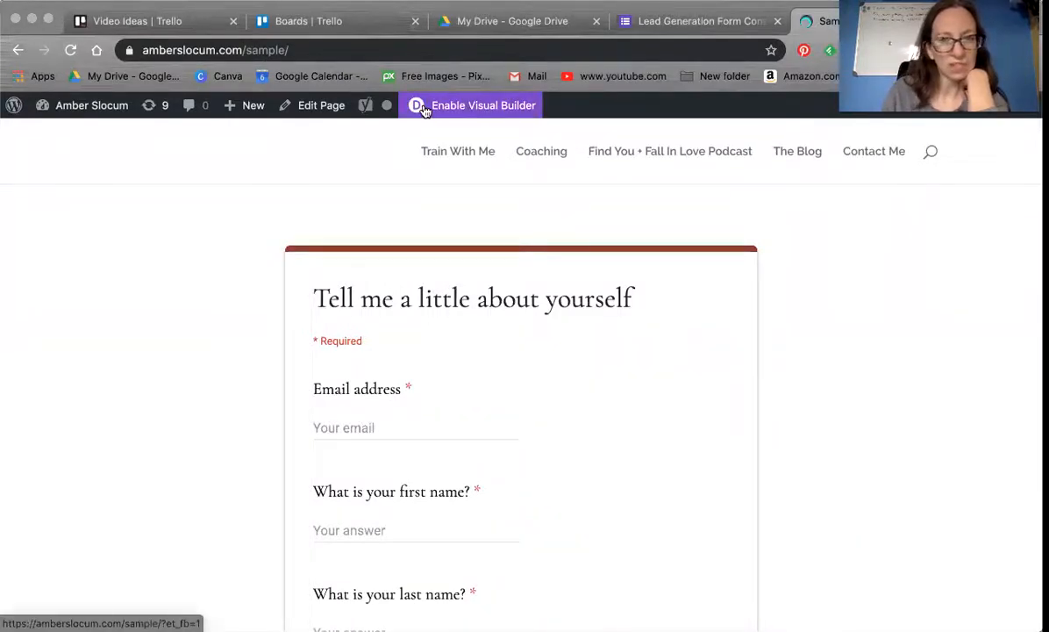
# Create a new page on the WordPress site.
pyautogui.moveTo(81, 114)
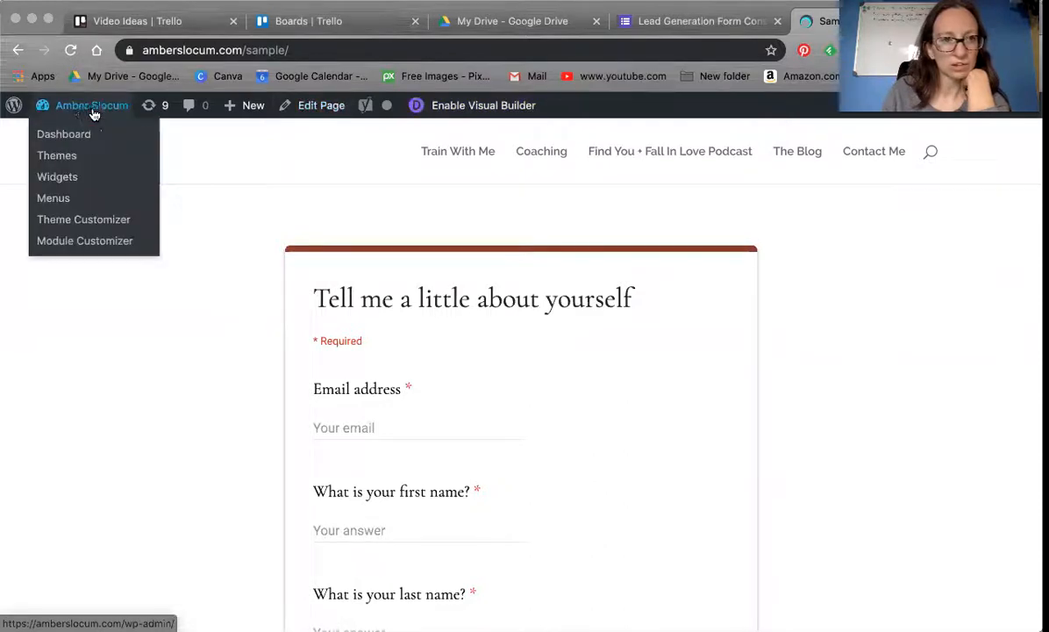
pyautogui.moveTo(226, 105)
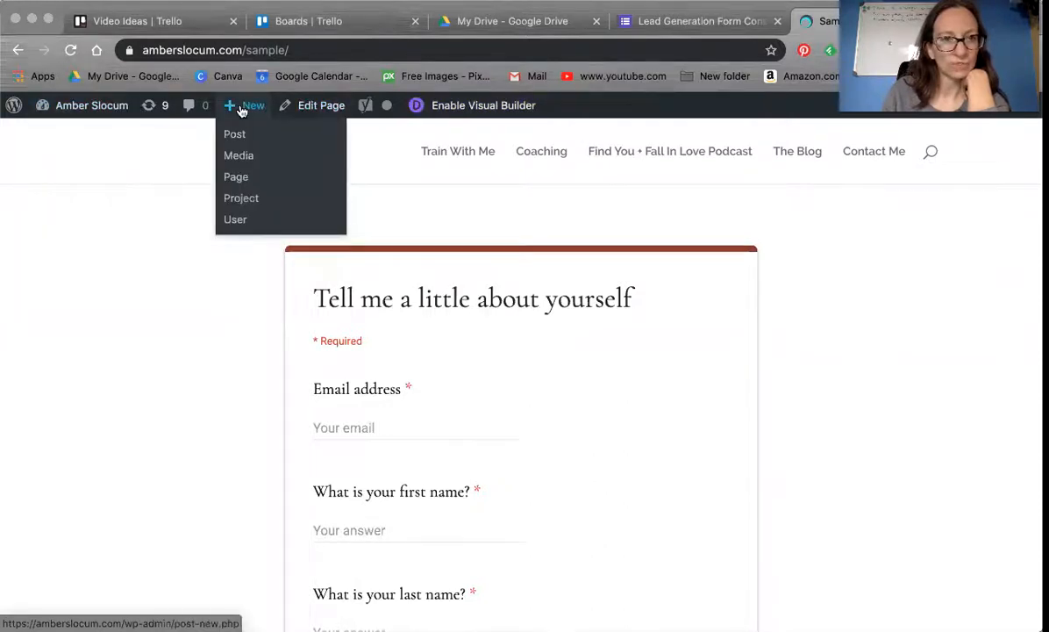
pyautogui.click(237, 178)
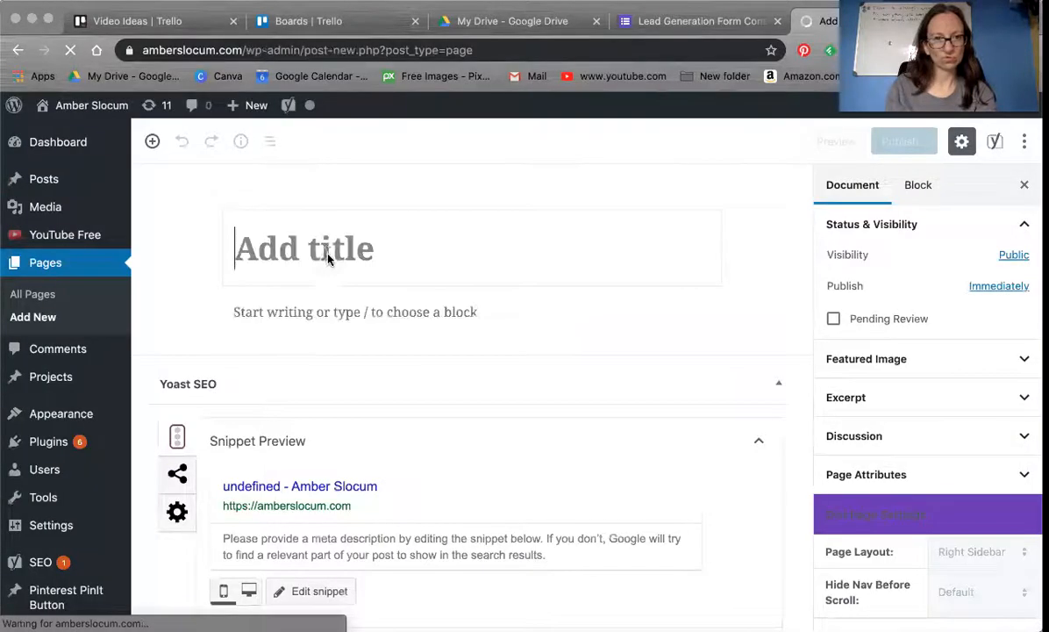
pyautogui.write('walkthr')
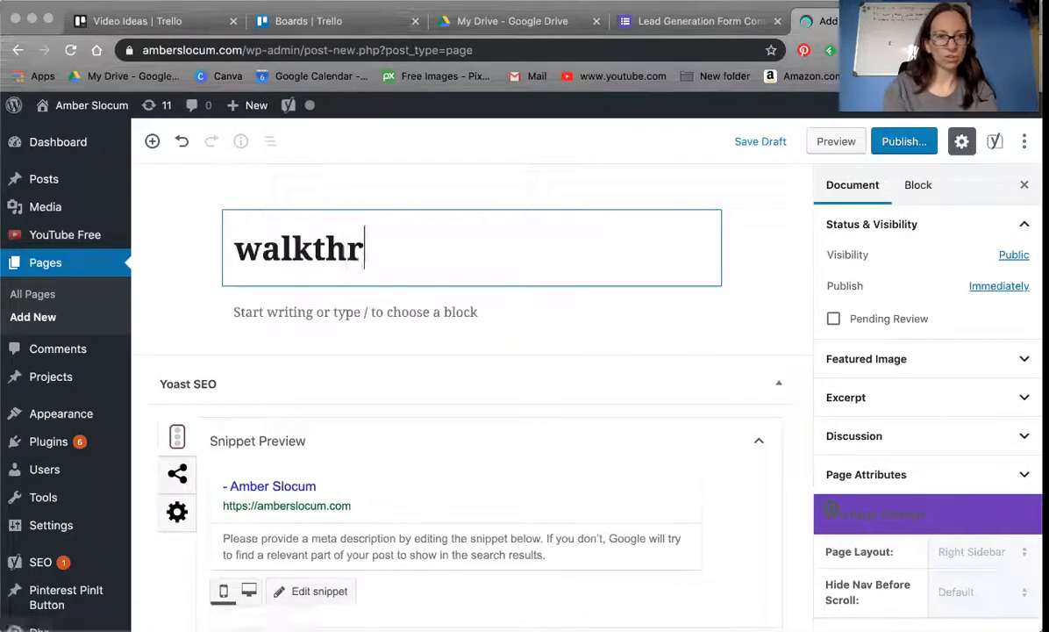
pyautogui.write('ough')
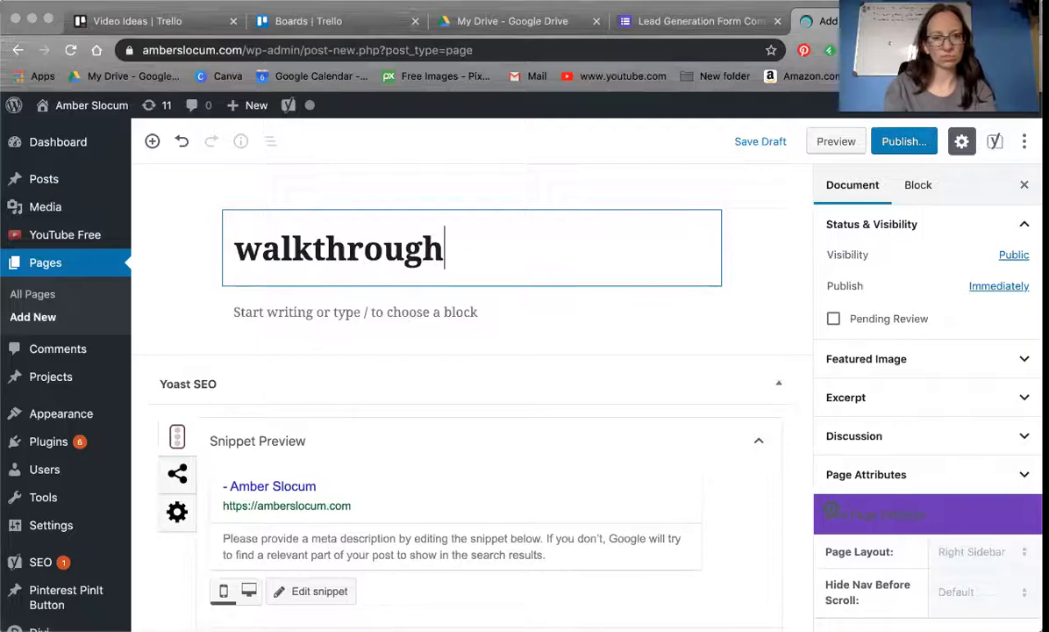
pyautogui.press('BackSpace')
pyautogui.press('BackSpace')
pyautogui.press('BackSpace')
pyautogui.press('BackSpace')
pyautogui.press('BackSpace')
pyautogui.press('BackSpace')
pyautogui.press('BackSpace')
pyautogui.press('BackSpace')
pyautogui.press('BackSpace')
pyautogui.press('BackSpace')
pyautogui.press('BackSpace')
# Title the new page "Lead intake form" and publish it.
pyautogui.write('C')
pyautogui.press('BackSpace')
pyautogui.write('Lead intak')
pyautogui.write('e c')
pyautogui.press('BackSpace')
pyautogui.write('form')
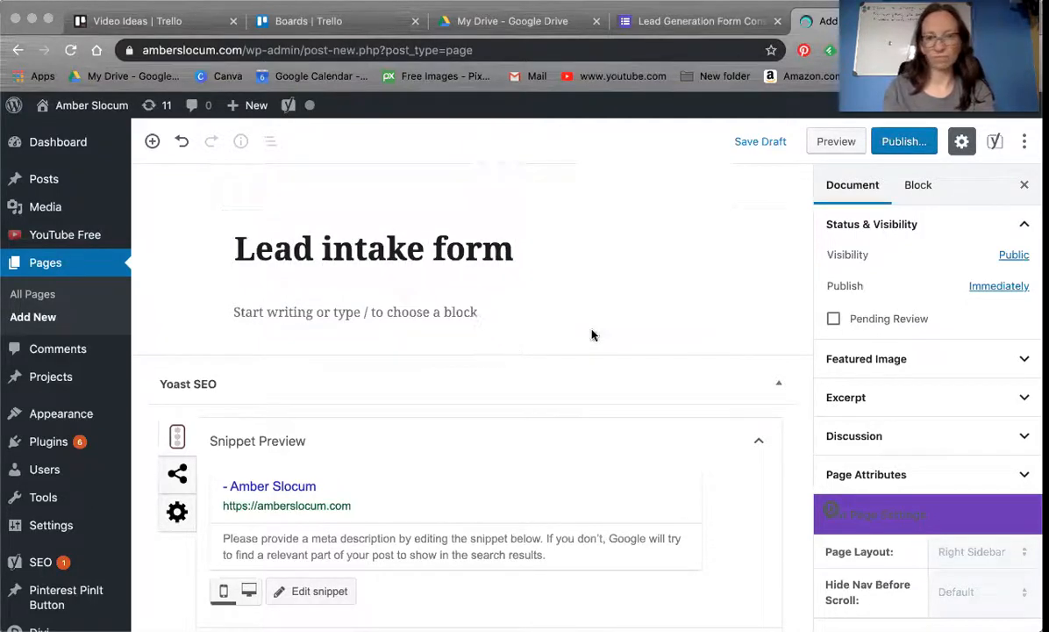
pyautogui.click(903, 143)
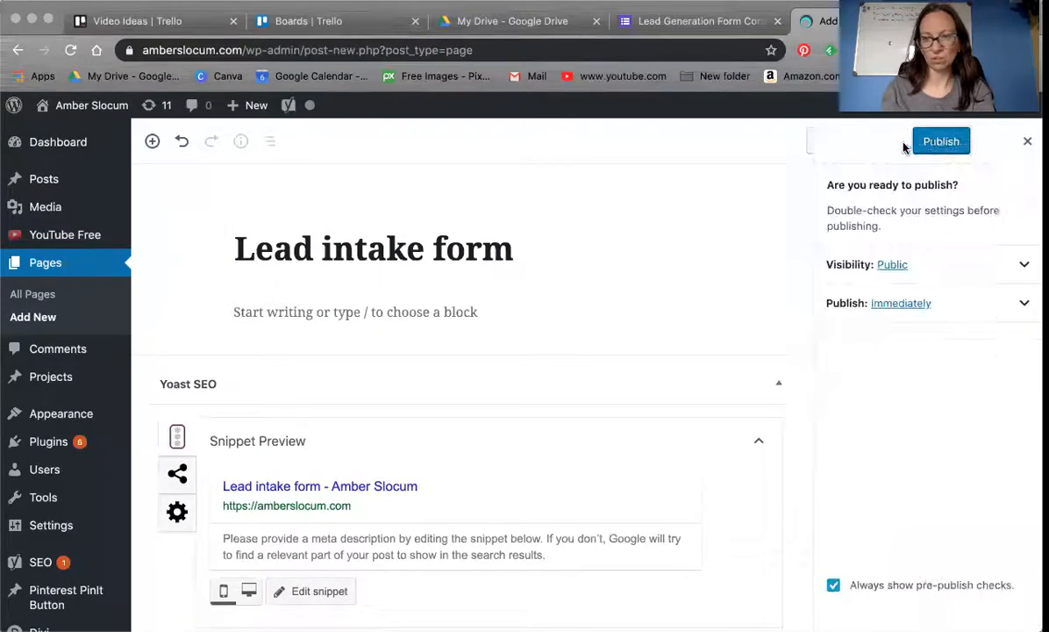
pyautogui.click(945, 141)
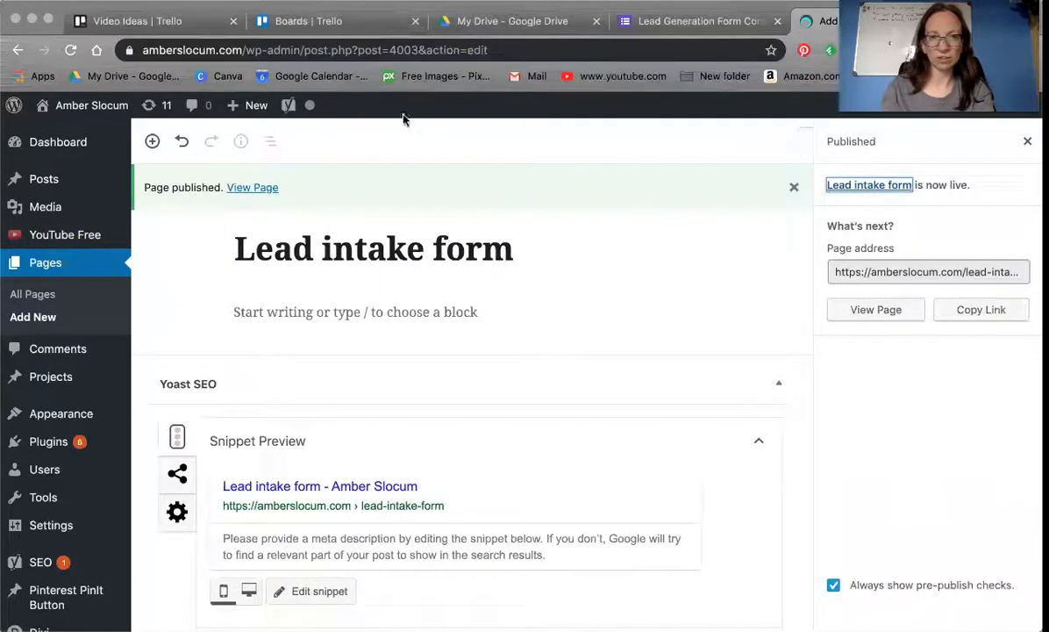
# View the published Lead intake form page, enable the Visual Builder, and choose to build from scratch.
pyautogui.click(867, 309)
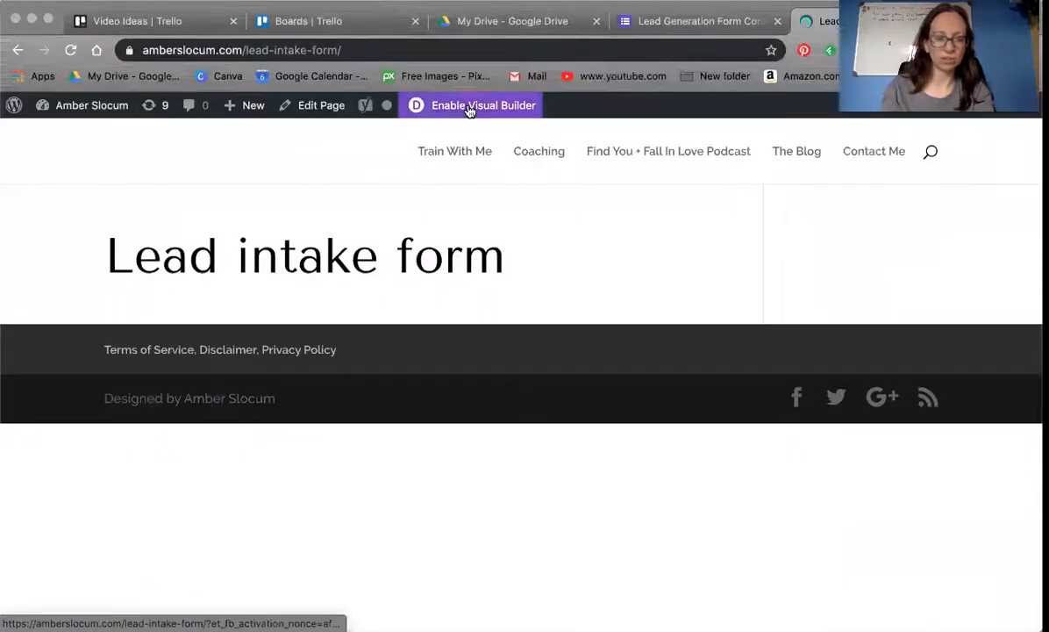
pyautogui.click(470, 107)
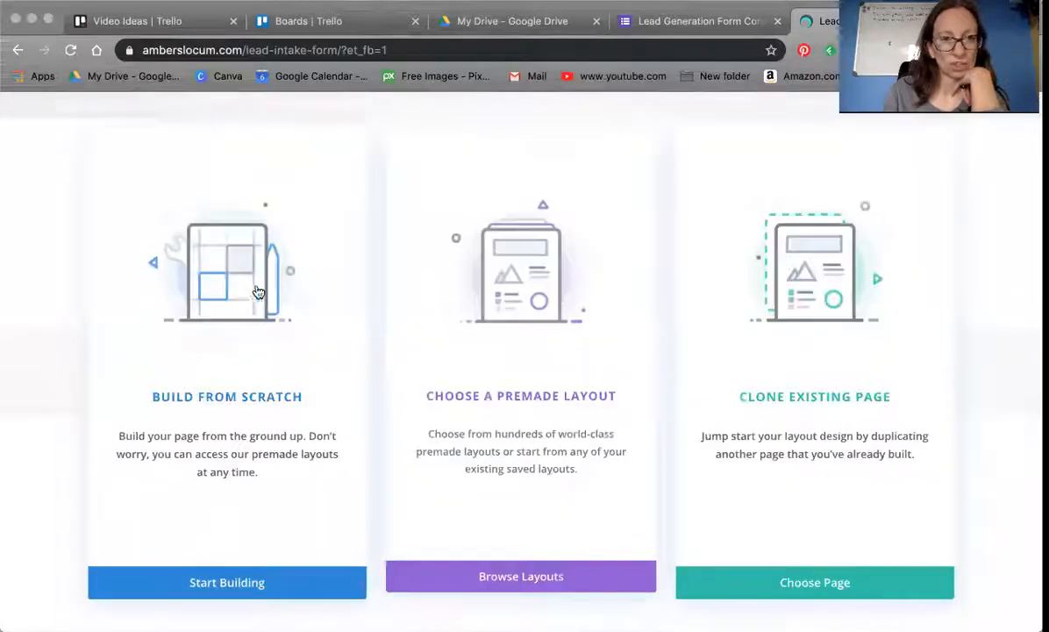
pyautogui.click(210, 290)
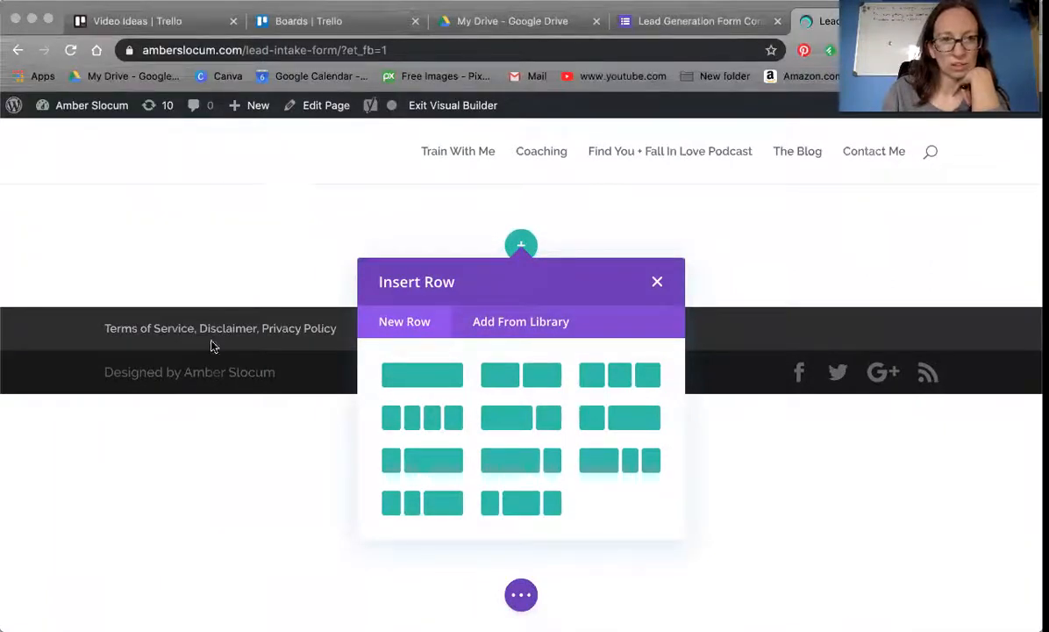
# Insert a single-column row on the page and add a Blurb module to it.
pyautogui.click(418, 379)
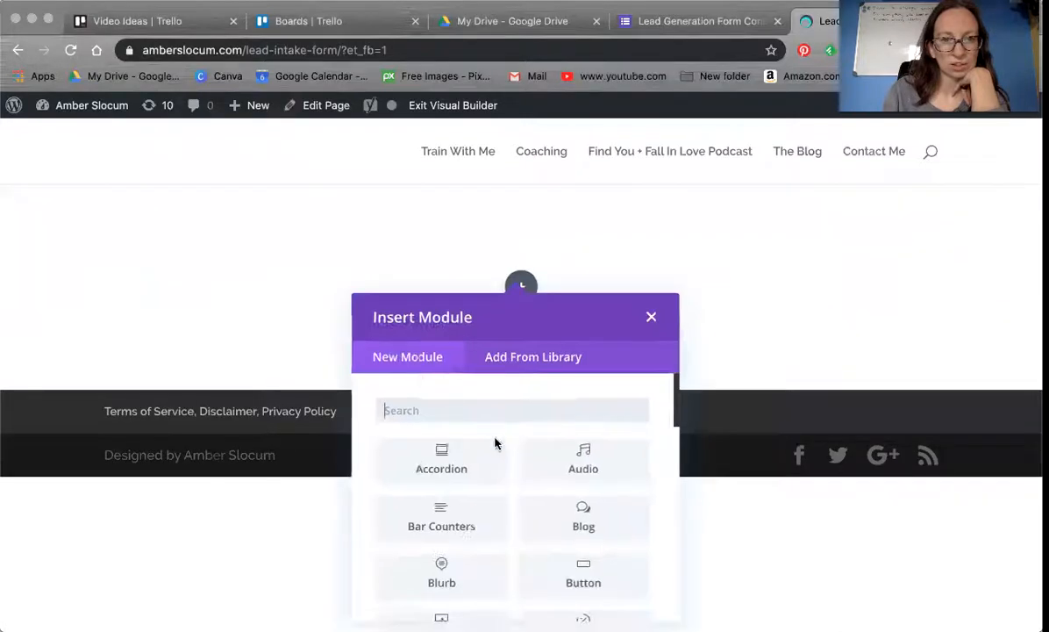
pyautogui.scroll(-4, 509, 518)
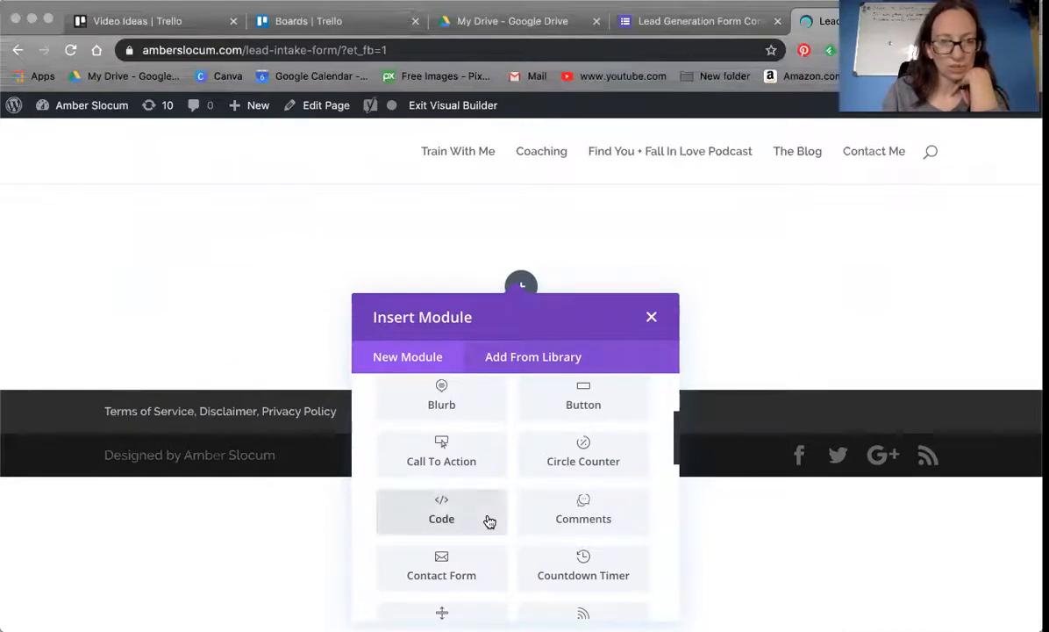
pyautogui.scroll(2, 461, 462)
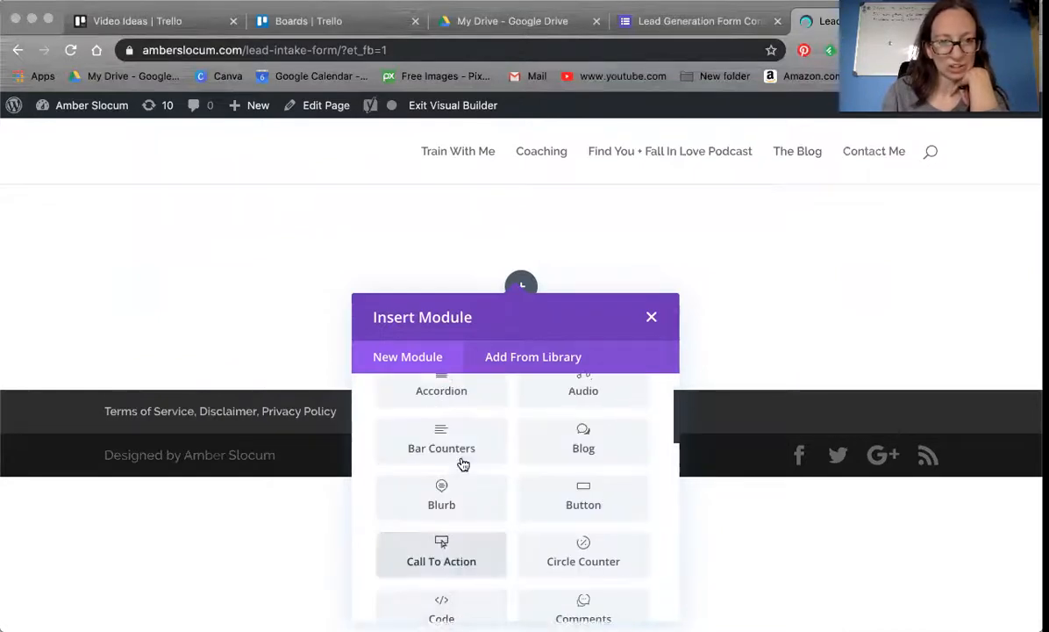
pyautogui.click(443, 506)
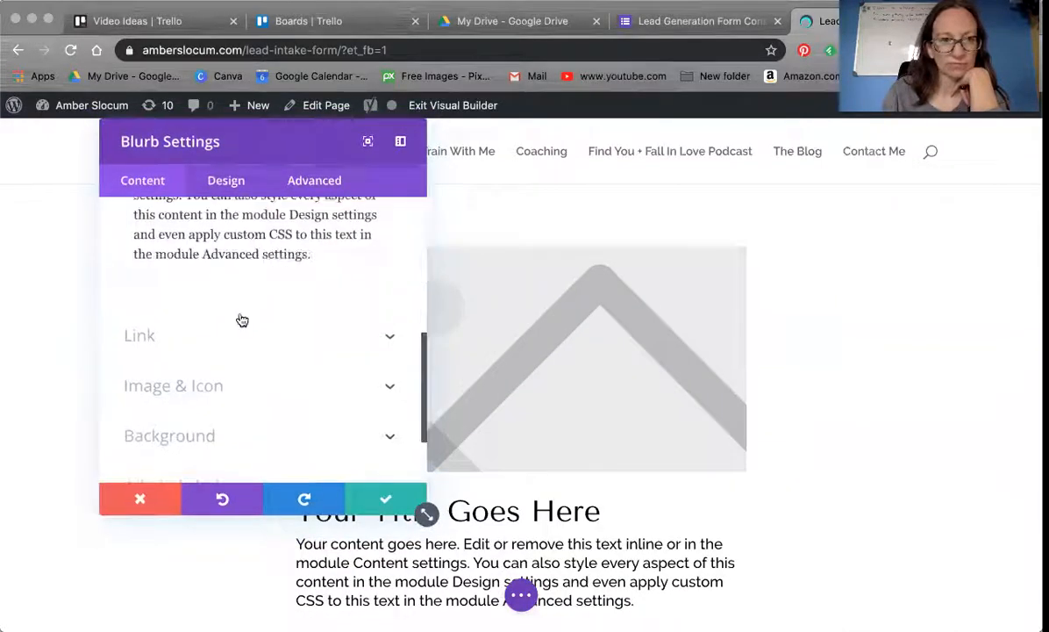
# Set the Blurb's image to rainbow-1622730_640.jpg from the media library.
pyautogui.scroll(-10, 242, 316)
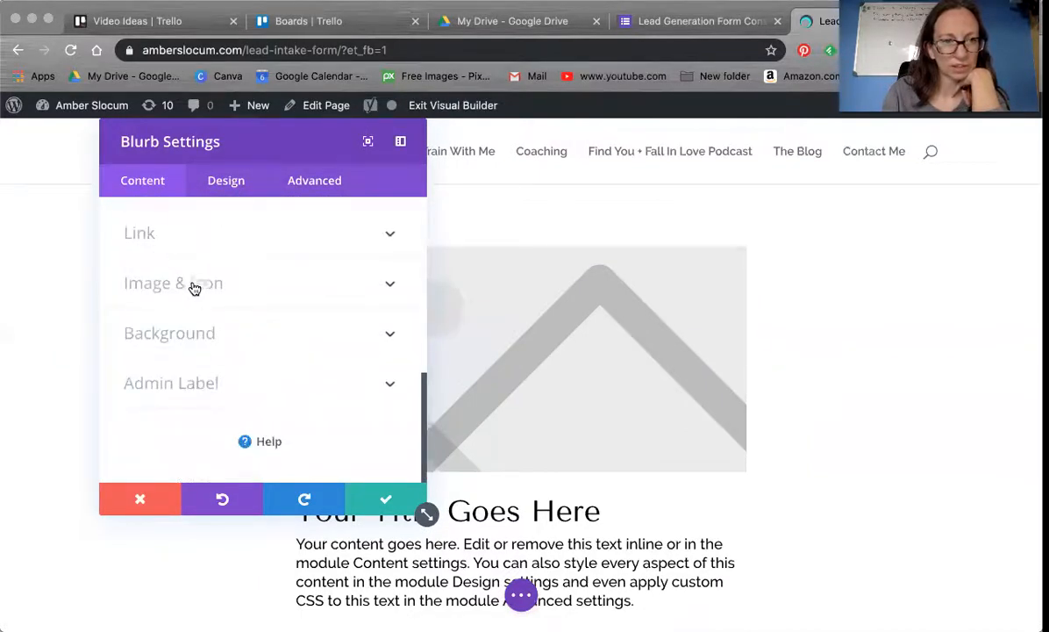
pyautogui.click(210, 284)
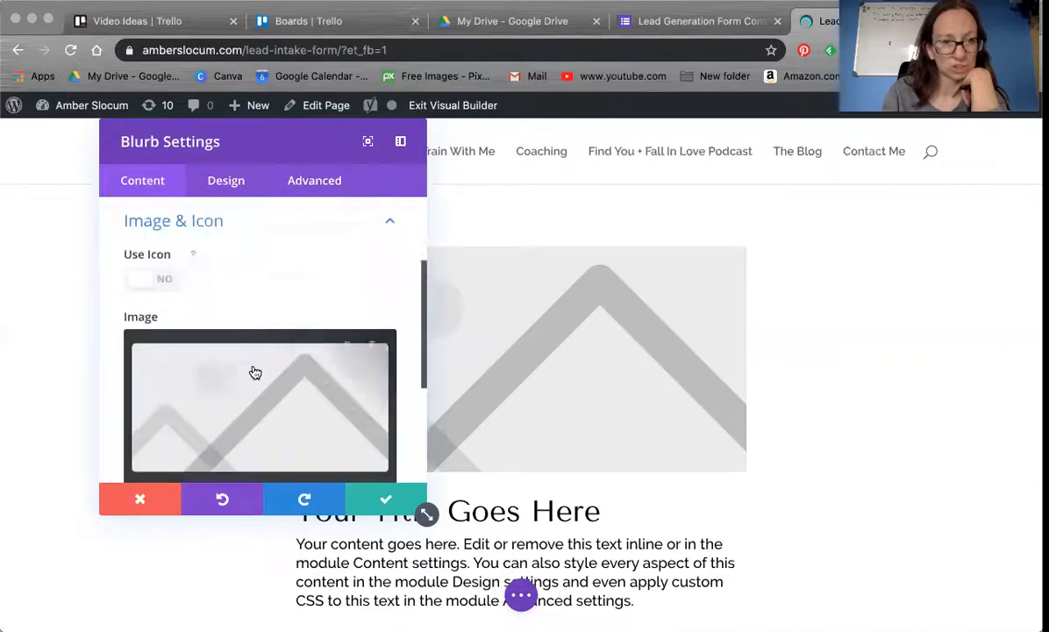
pyautogui.click(251, 369)
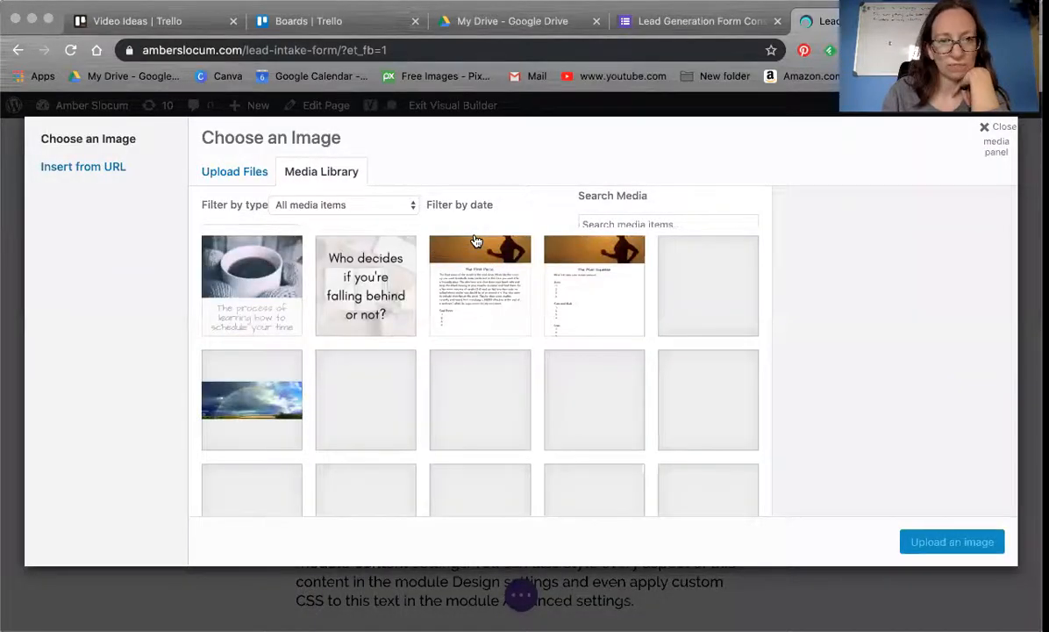
pyautogui.scroll(-2, 420, 299)
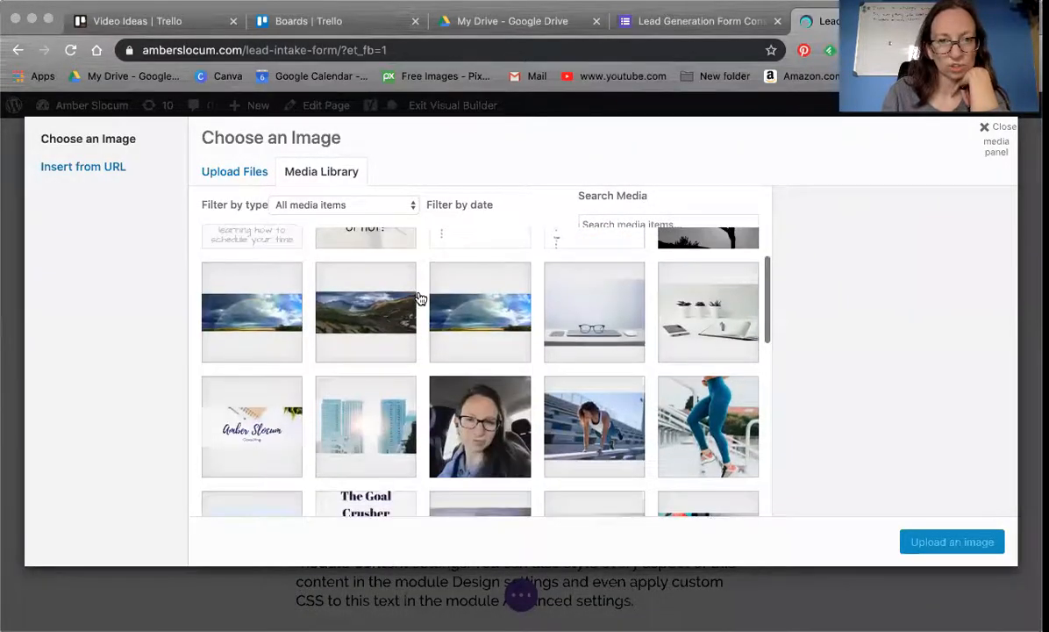
pyautogui.click(356, 292)
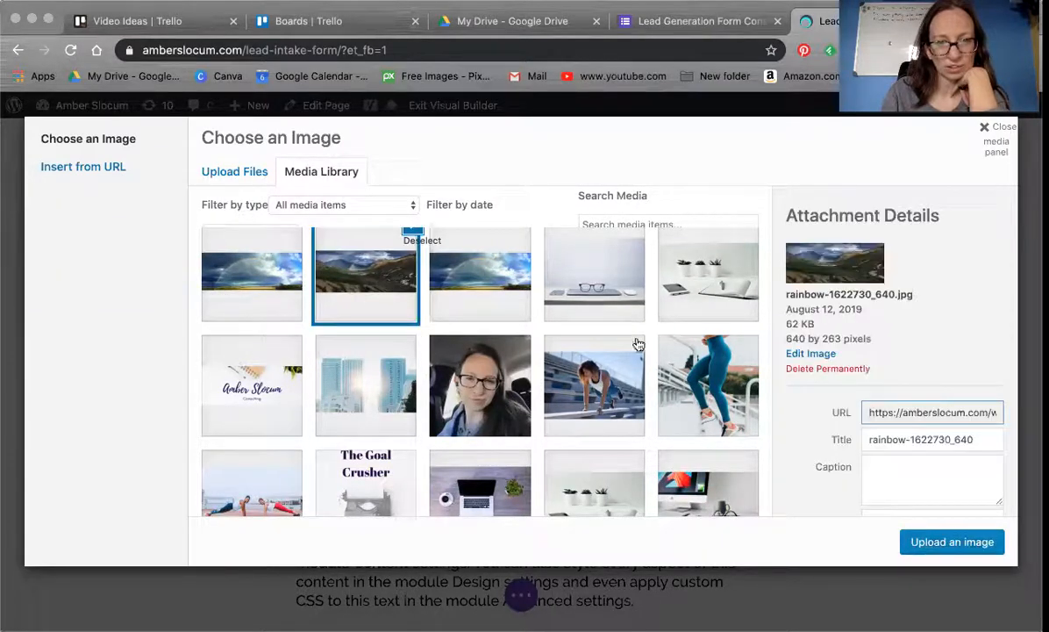
pyautogui.click(965, 542)
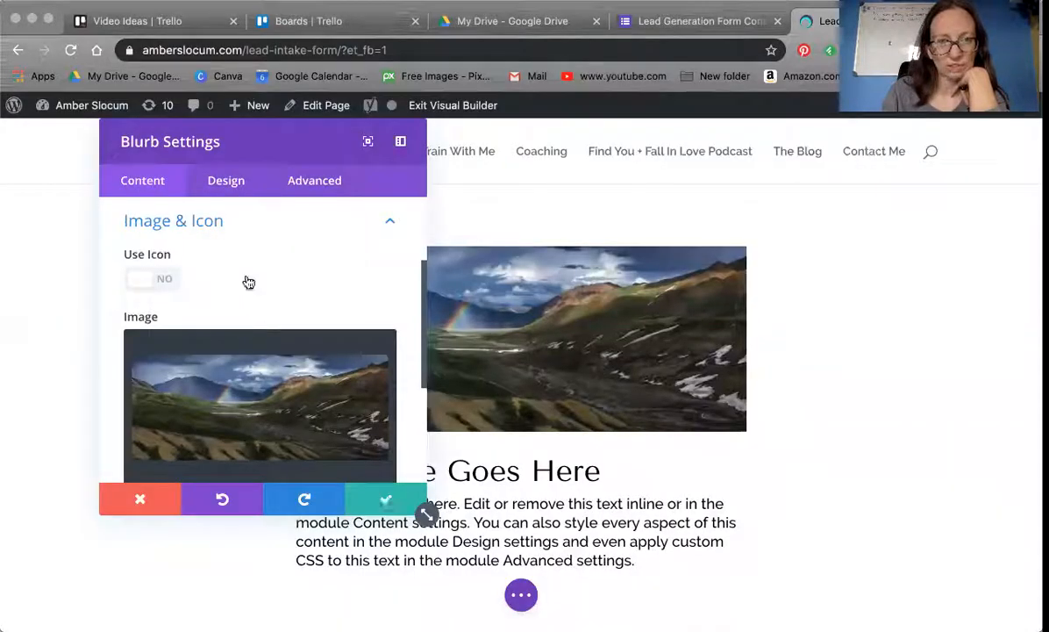
# Set the Blurb's content width to 900 in its sizing options and save the module.
pyautogui.click(224, 182)
pyautogui.scroll(-3, 256, 319)
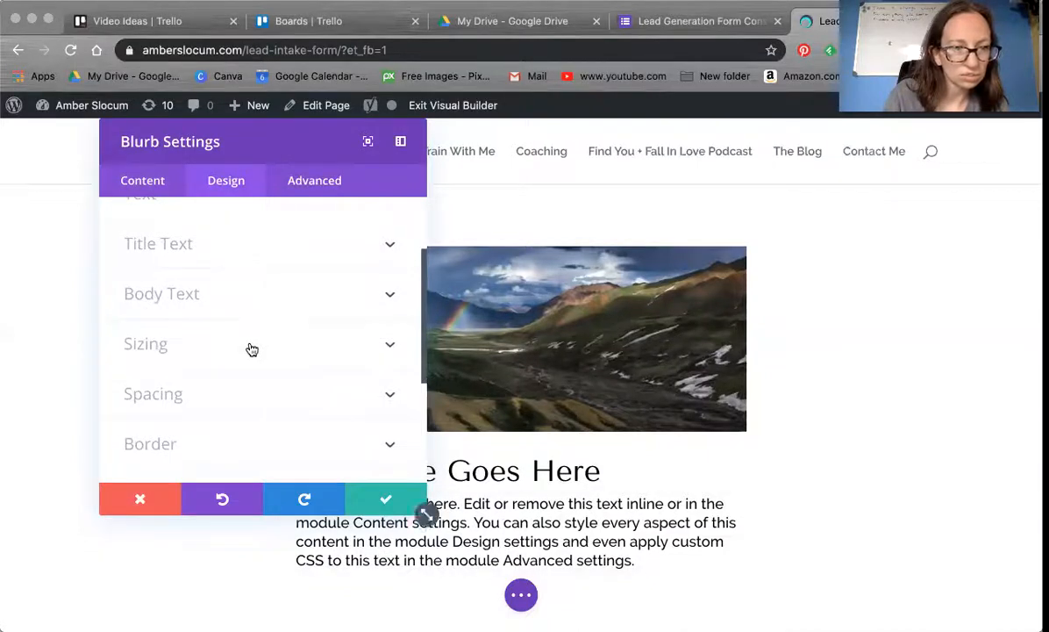
pyautogui.click(252, 349)
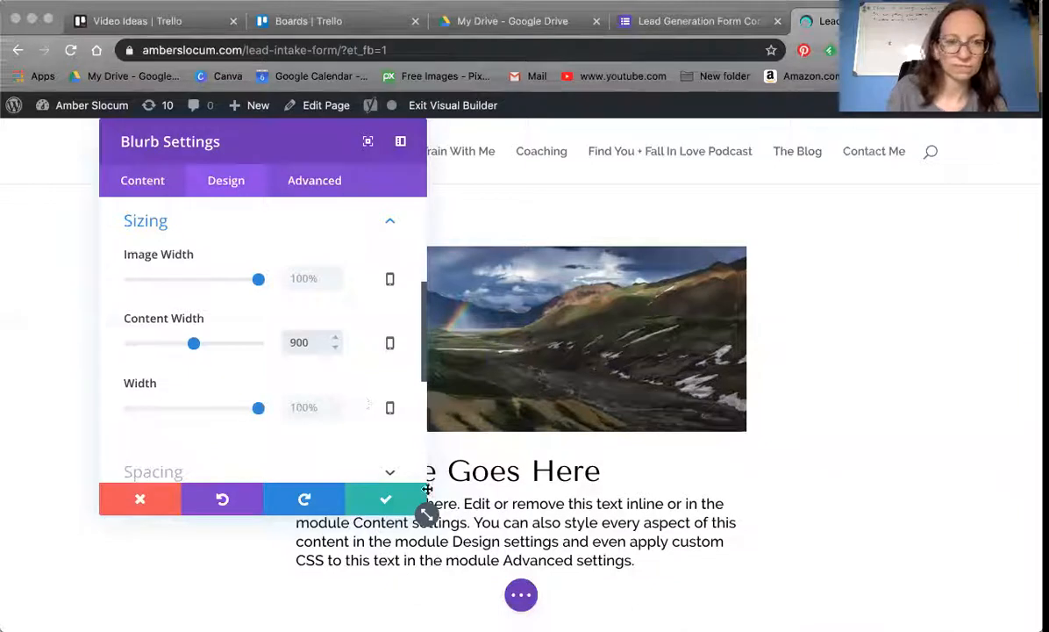
pyautogui.click(384, 502)
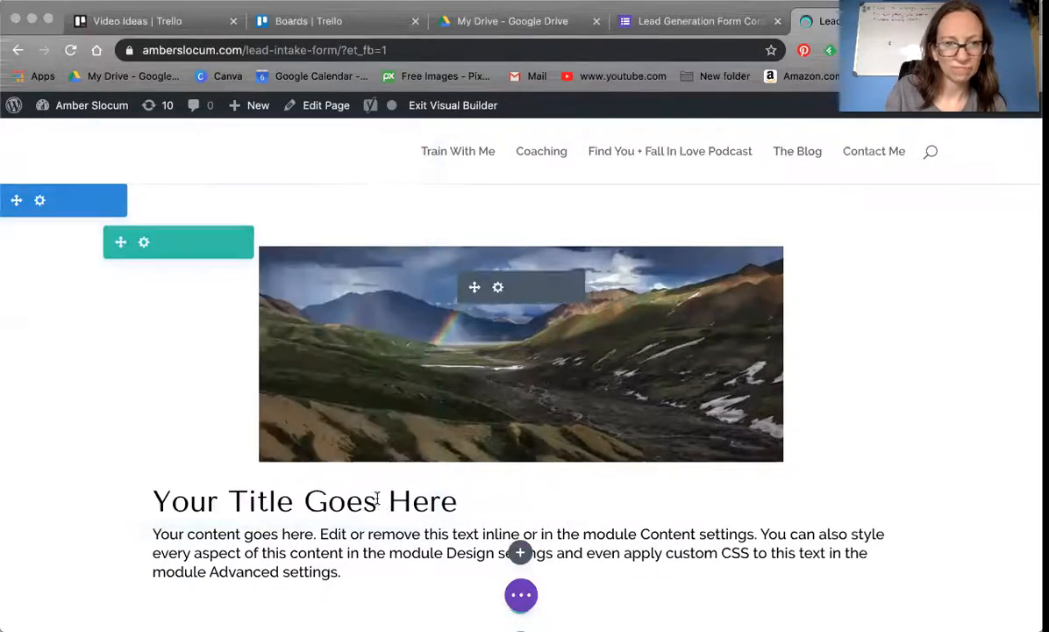
# Reopen the Blurb's settings and clear the placeholder body content in the plain-text editor.
pyautogui.click(499, 287)
pyautogui.scroll(-5, 188, 293)
pyautogui.scroll(1, 290, 321)
pyautogui.scroll(2, 299, 325)
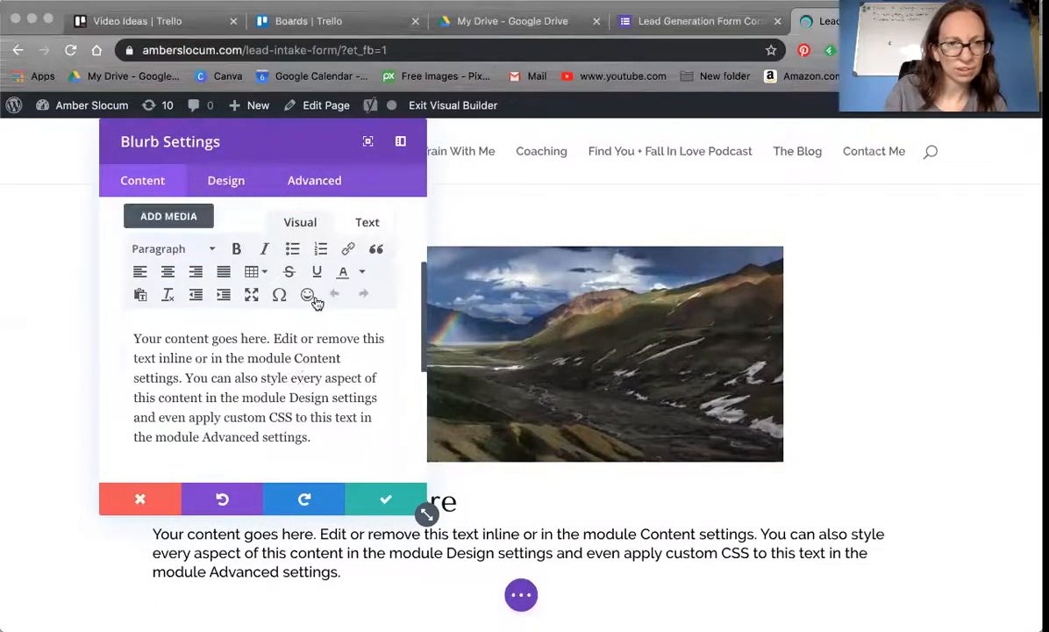
pyautogui.click(367, 222)
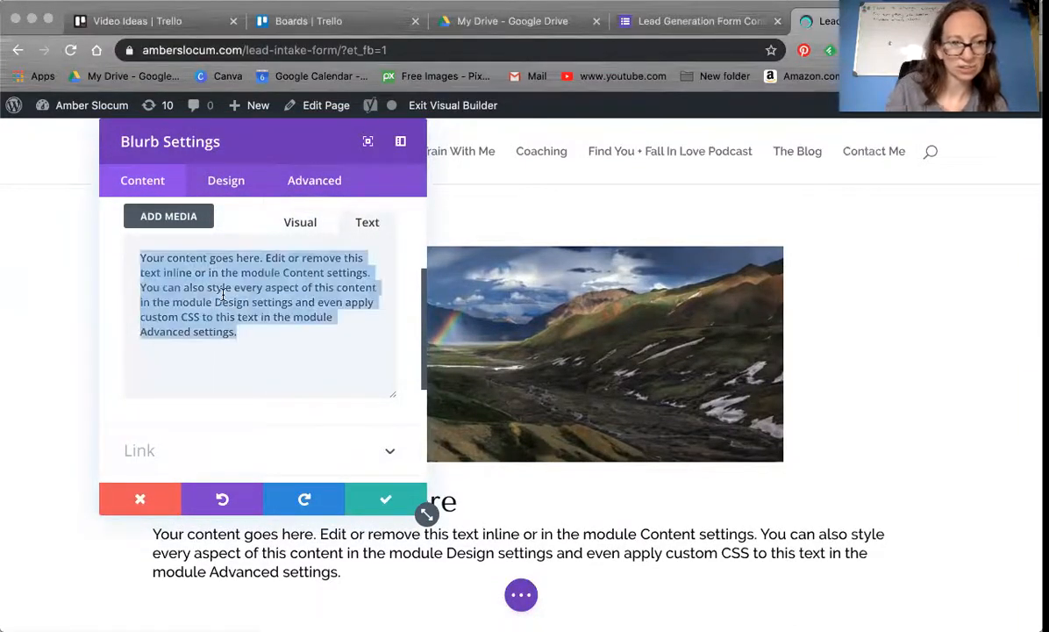
pyautogui.press('super+a')
pyautogui.write('http://liketk.it/2uLkV')
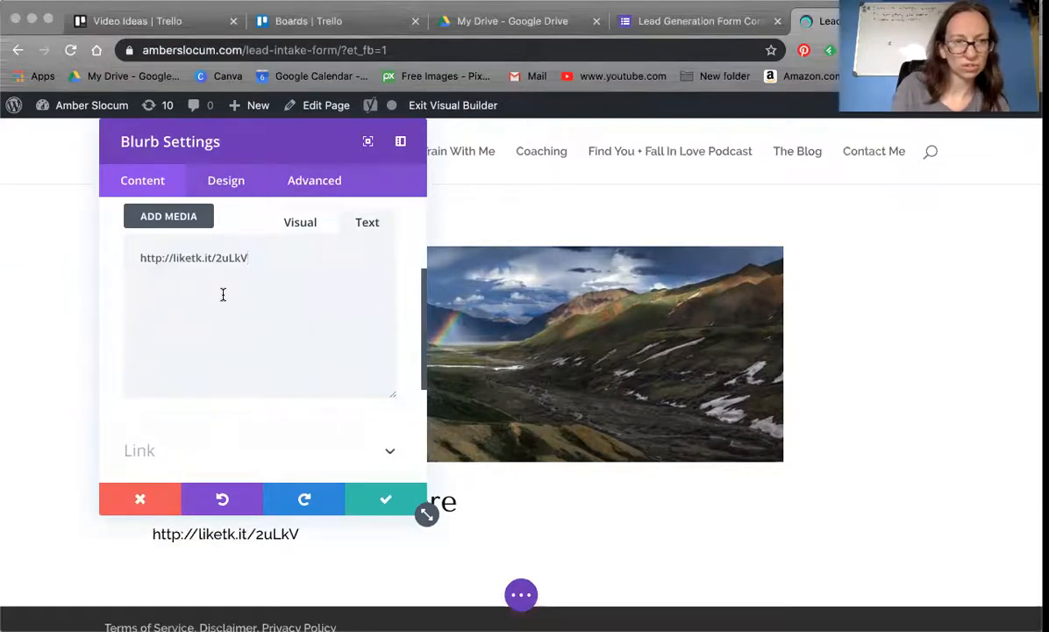
pyautogui.press('super+a')
pyautogui.press('super+x')
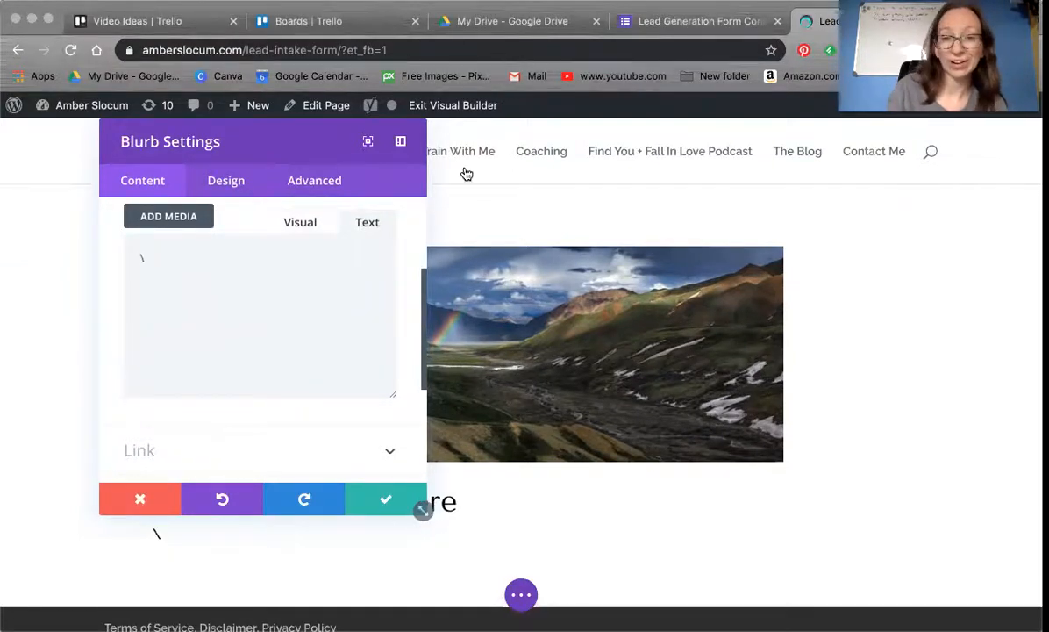
# Switch to the Lead Generation Form Consulting form in Google Forms and copy its embed HTML code.
pyautogui.click(706, 16)
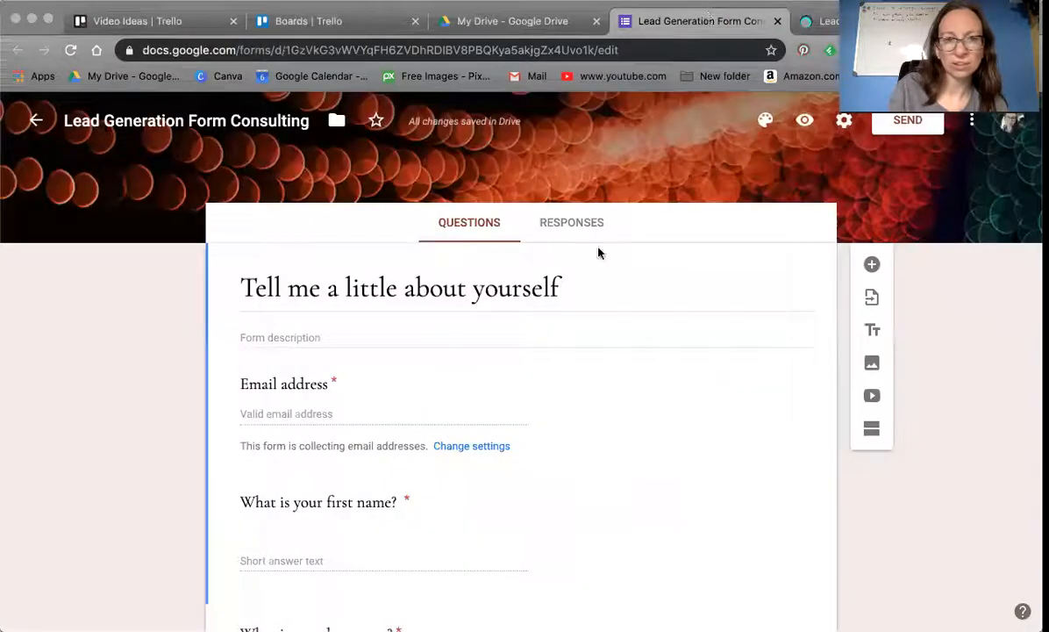
pyautogui.click(905, 123)
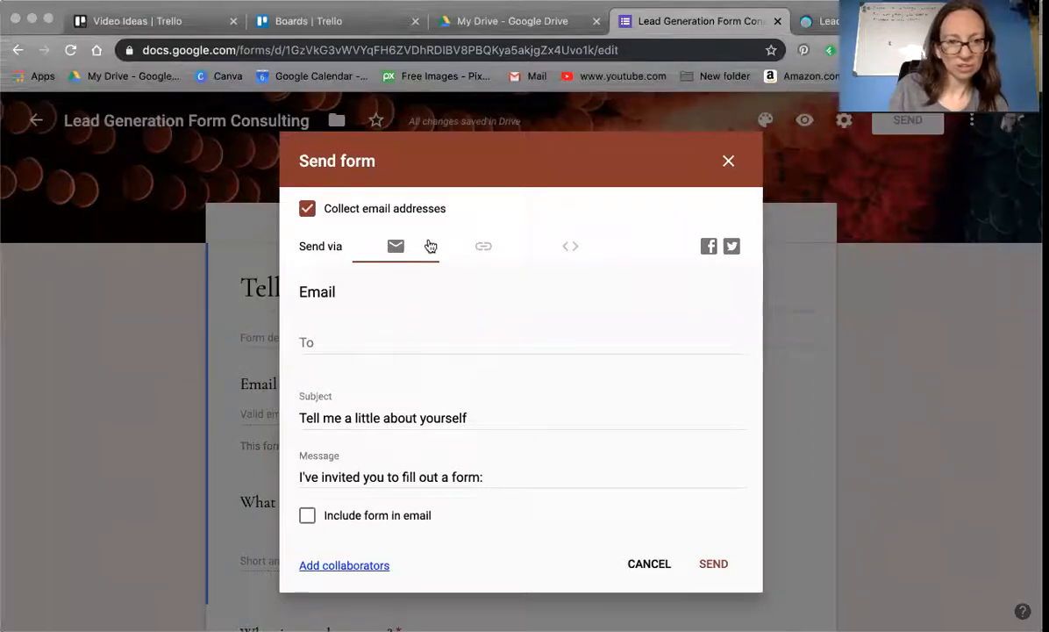
pyautogui.click(483, 248)
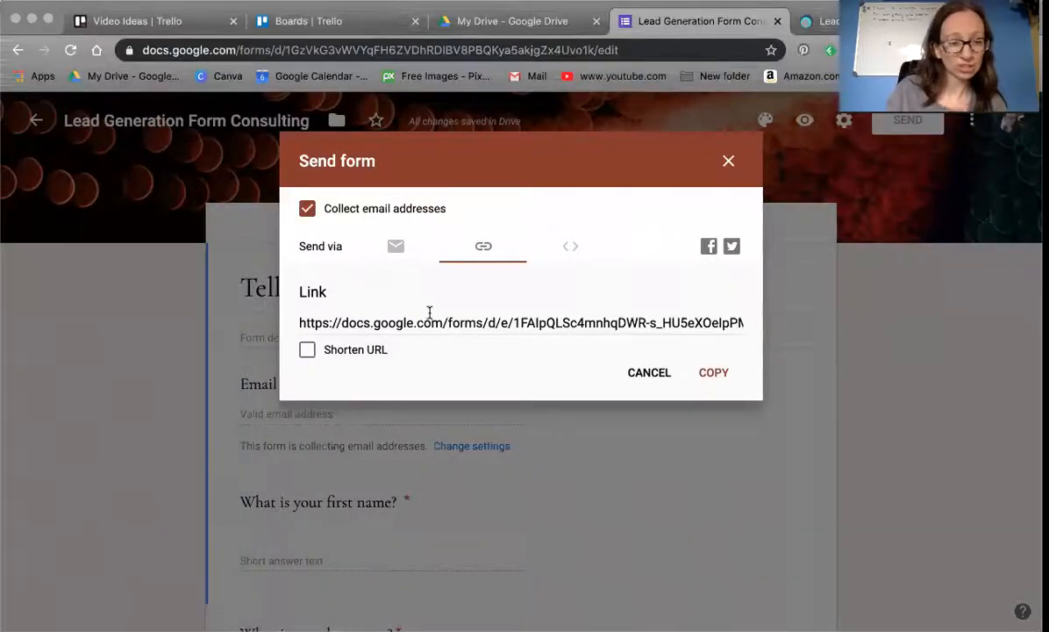
pyautogui.click(569, 247)
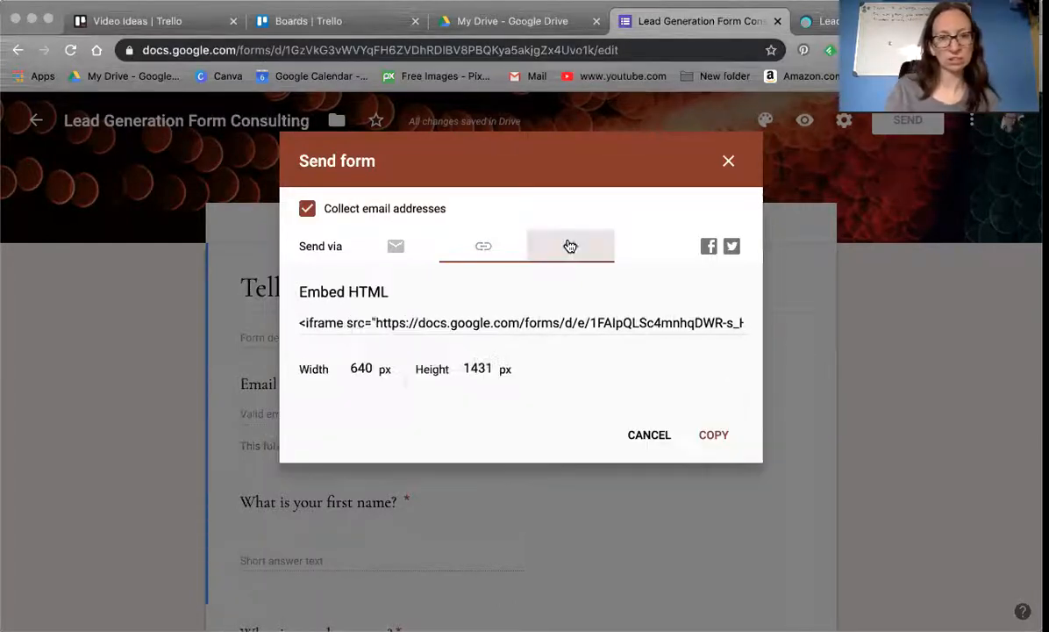
pyautogui.click(490, 324)
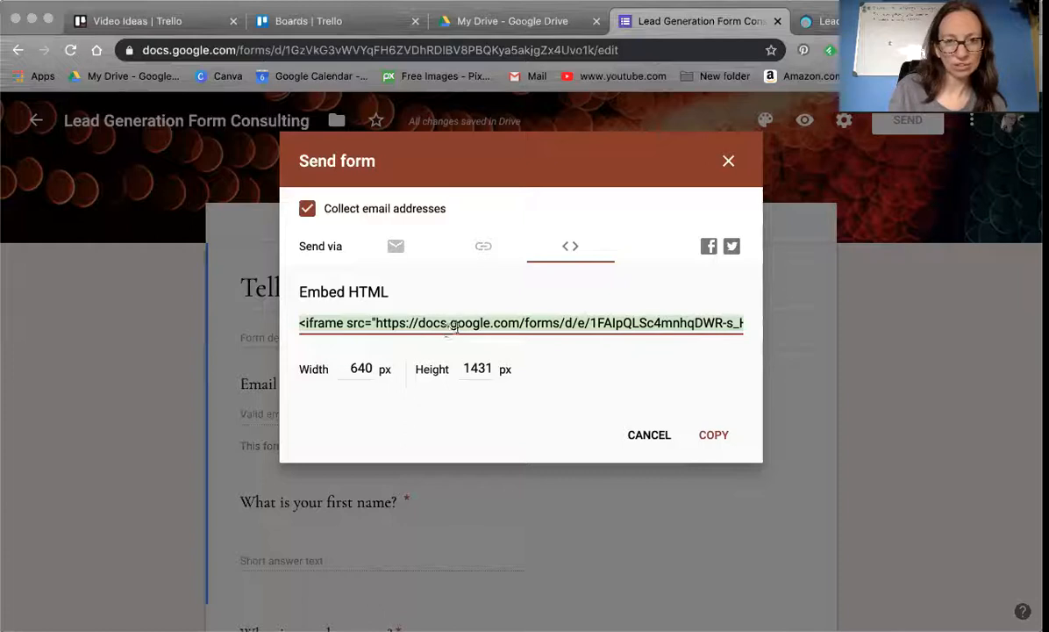
pyautogui.click(716, 436)
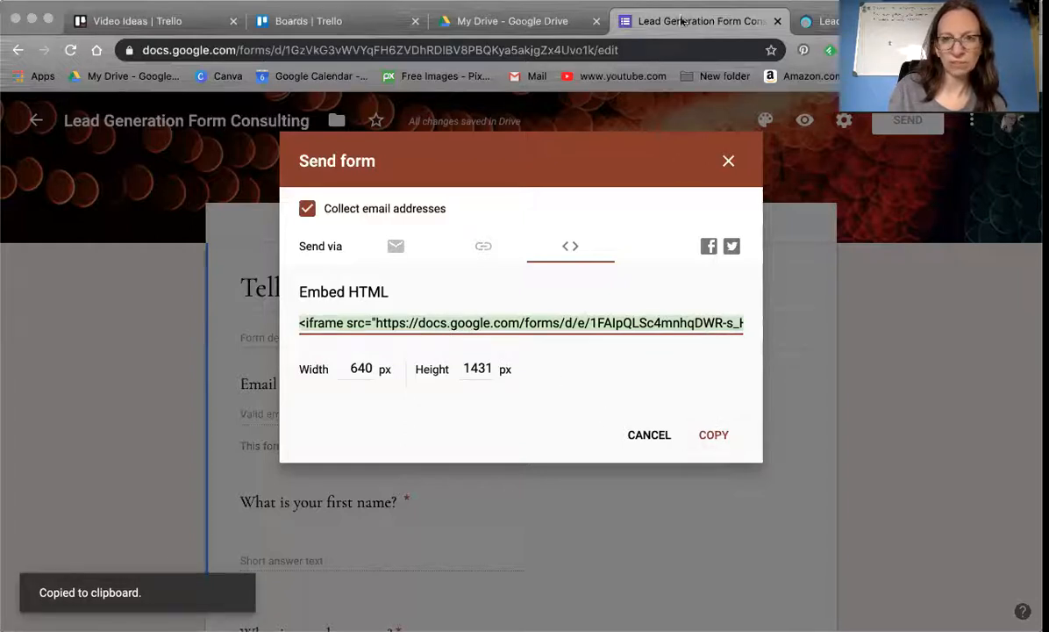
# Return to the Lead intake form page and paste the form's iframe embed code as the Blurb's body content.
pyautogui.click(816, 21)
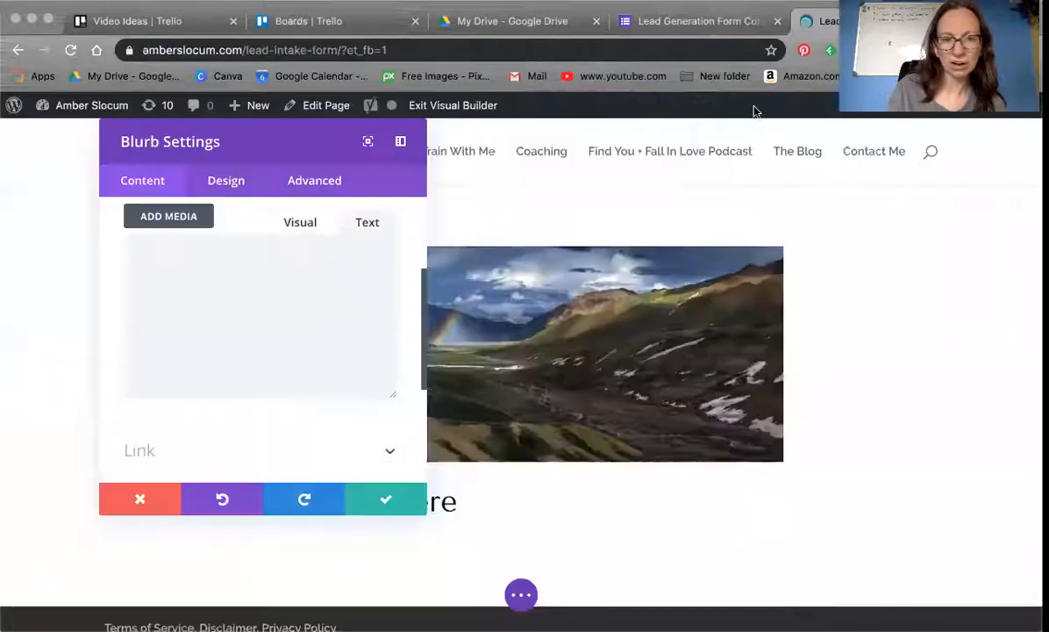
pyautogui.click(271, 273)
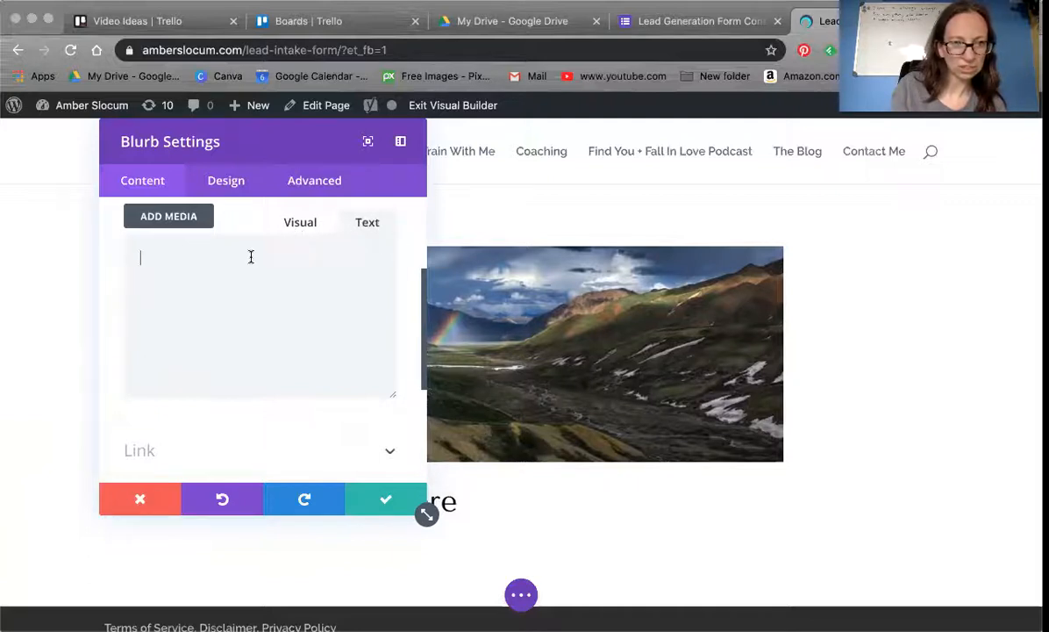
pyautogui.press('super+v')
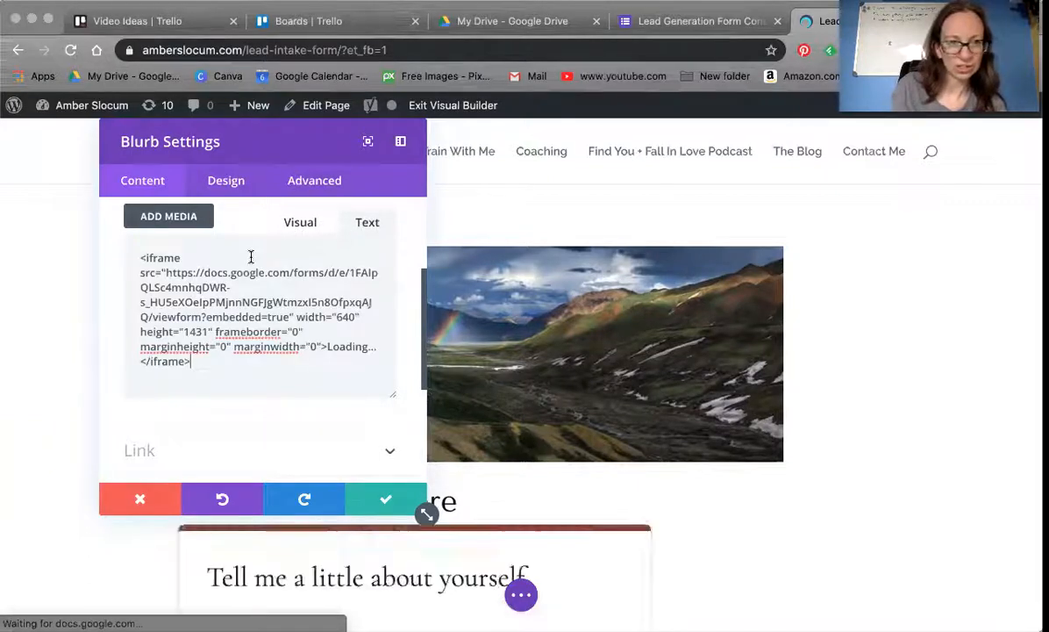
# Set the Blurb's text orientation to centered so the title and embedded form are centered.
pyautogui.click(225, 180)
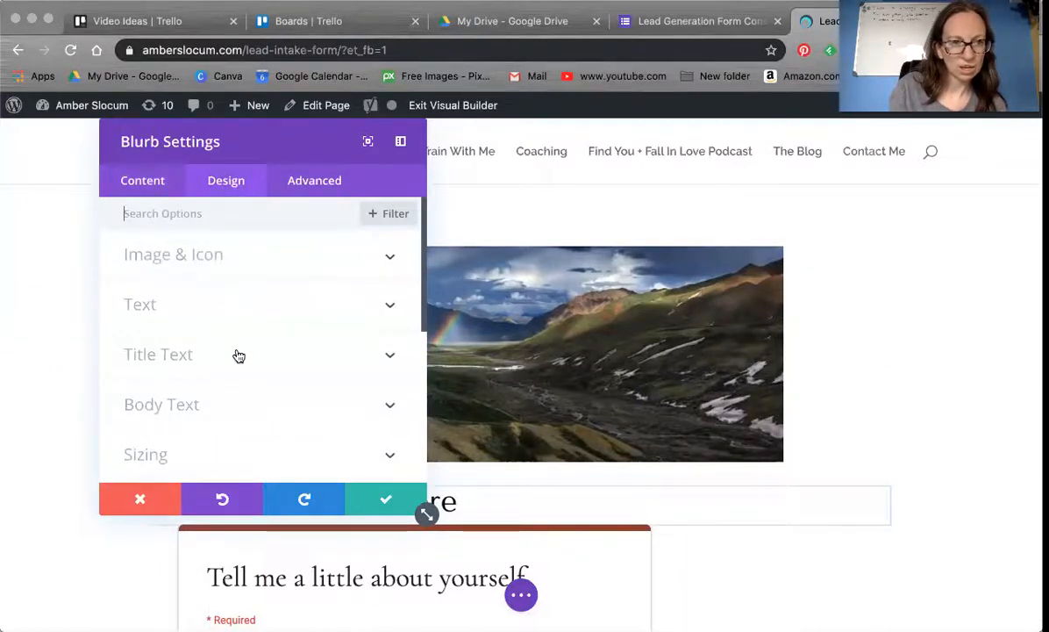
pyautogui.click(210, 314)
pyautogui.click(231, 282)
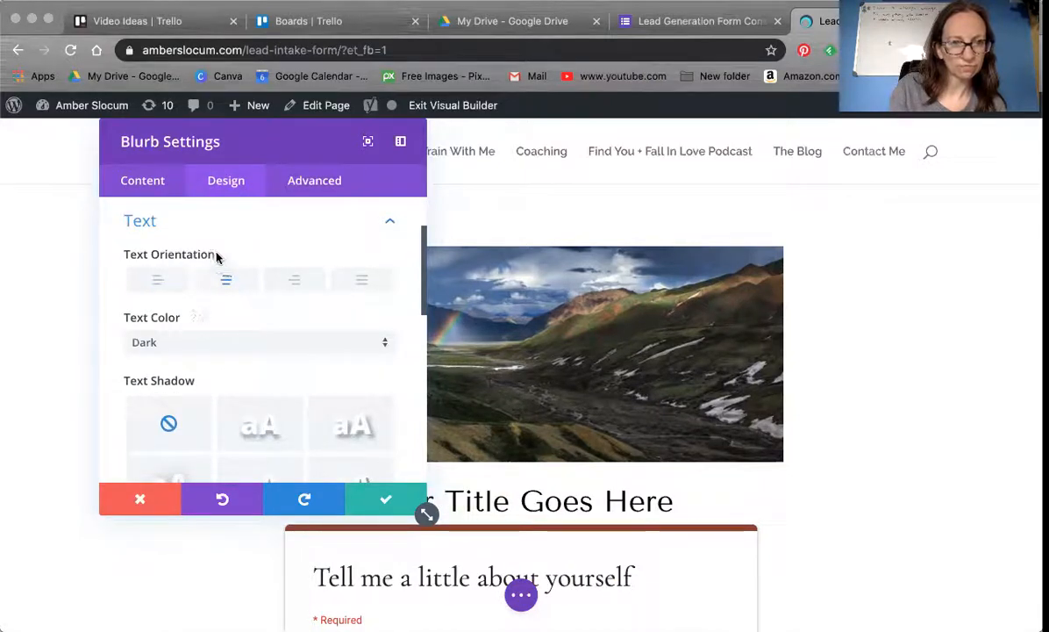
# Change the Blurb's title to "Are you ready to jump in?" and save the module.
pyautogui.click(154, 192)
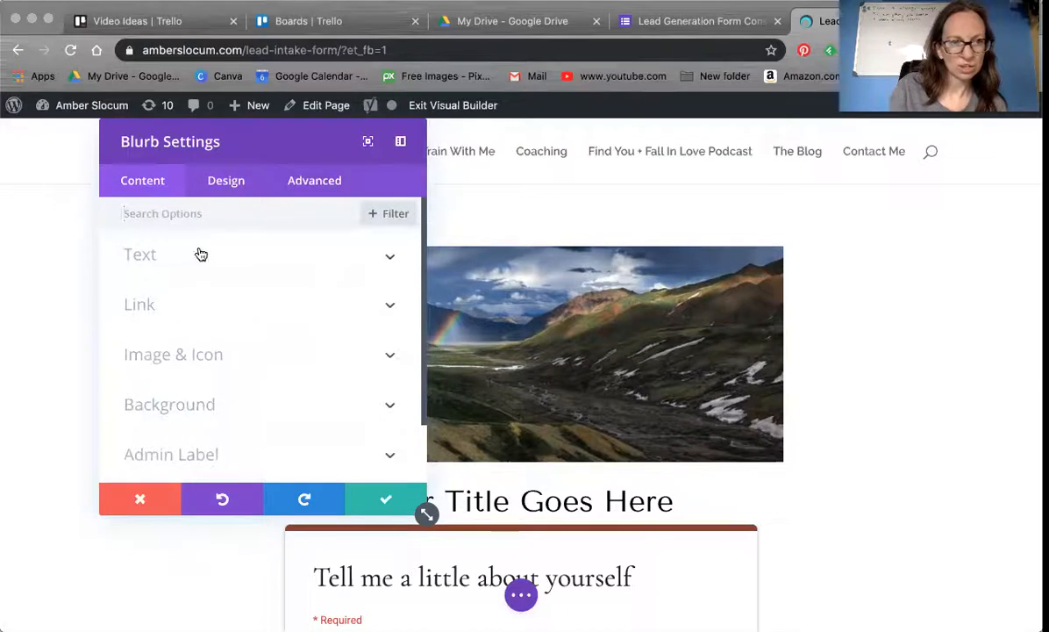
pyautogui.click(200, 254)
pyautogui.doubleClick(198, 314)
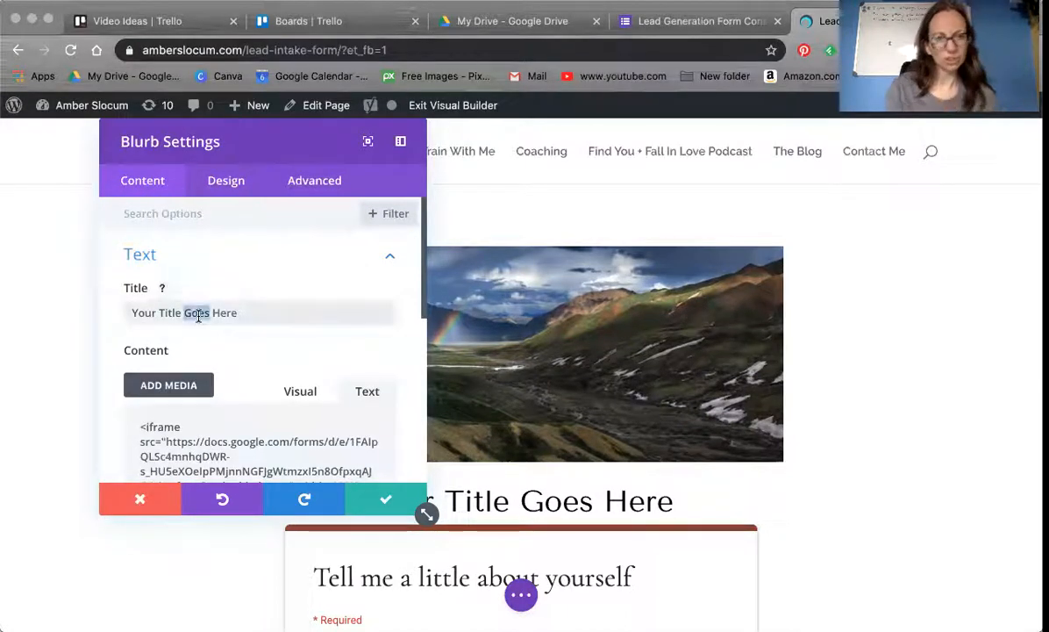
pyautogui.tripleClick(199, 316)
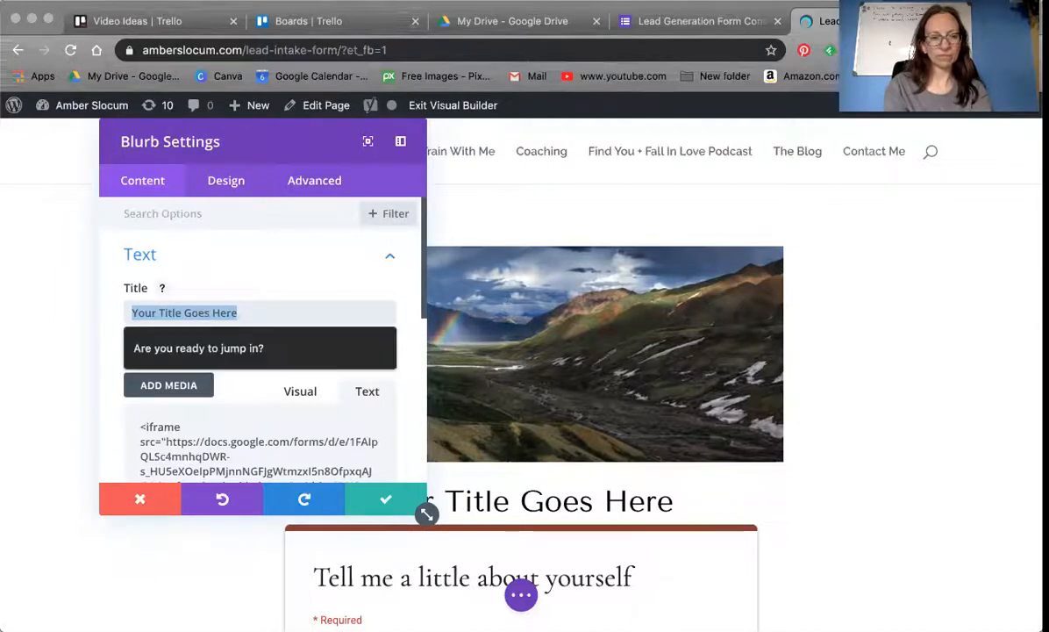
pyautogui.write('Are you ready to get')
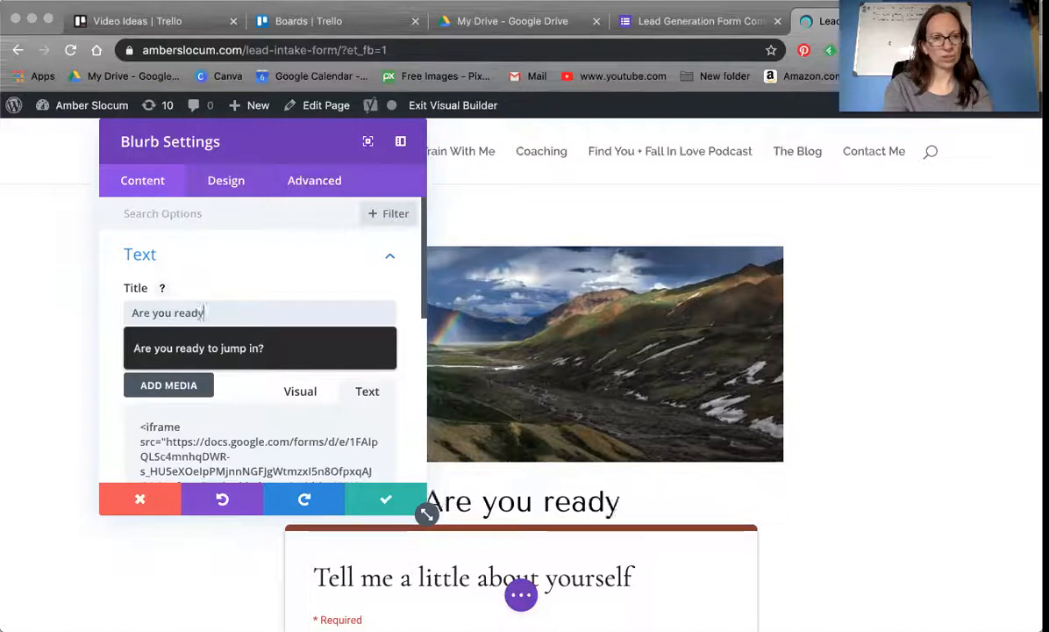
pyautogui.press('BackSpace')
pyautogui.press('BackSpace')
pyautogui.press('BackSpace')
pyautogui.write('j')
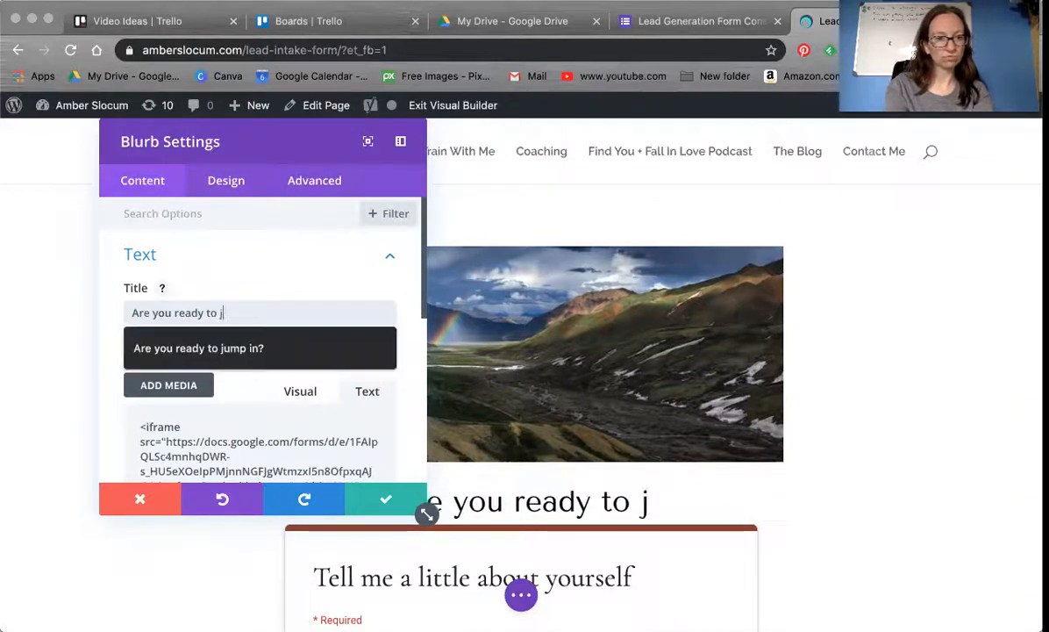
pyautogui.click(222, 347)
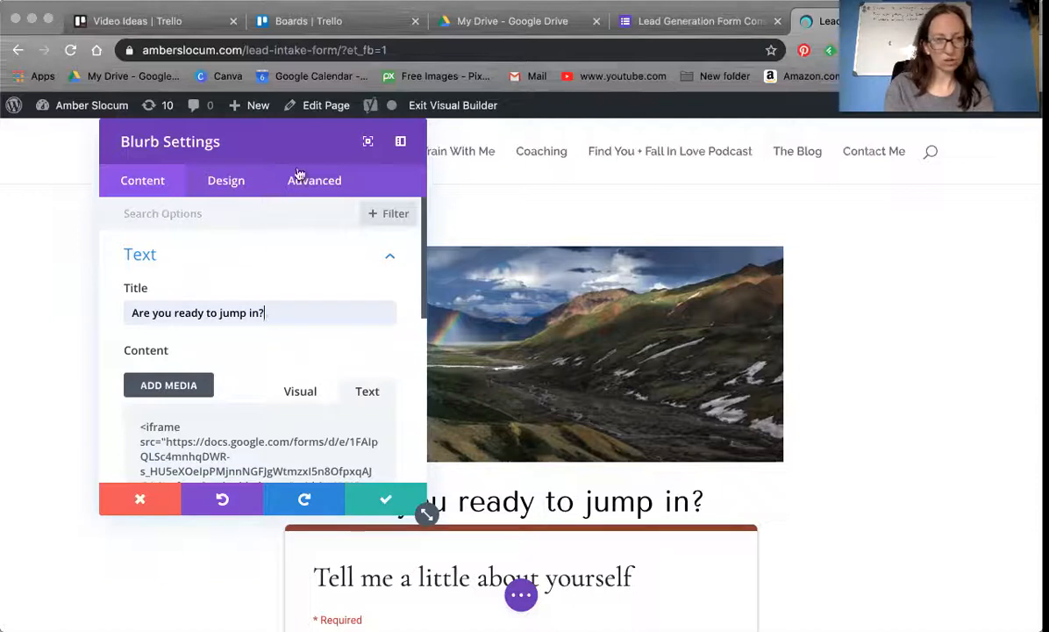
pyautogui.click(387, 502)
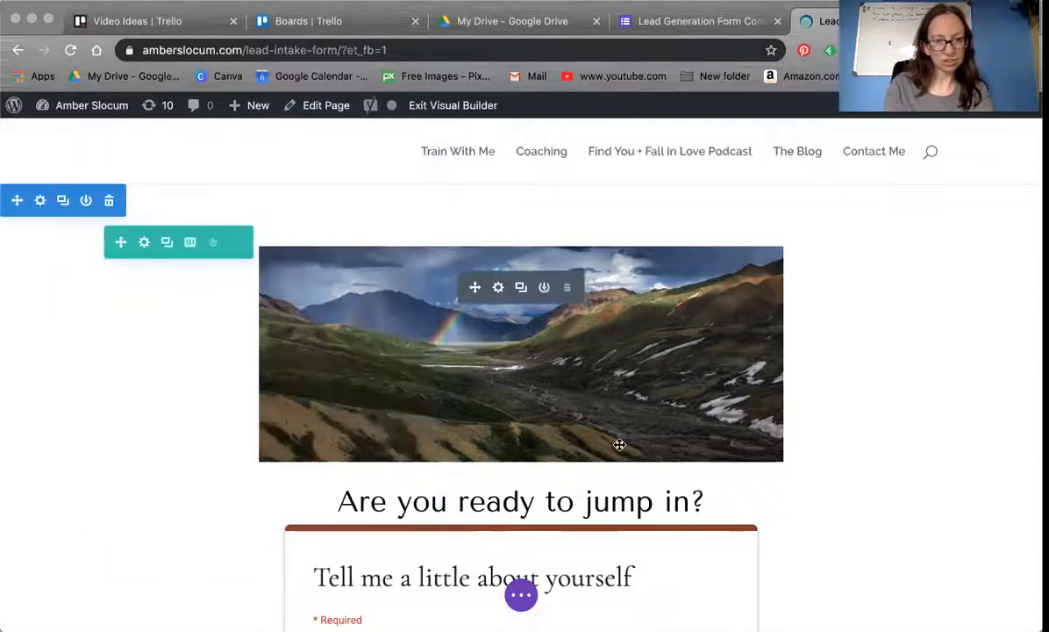
# Review the embedded form down to its end and save the page.
pyautogui.scroll(-5, 618, 442)
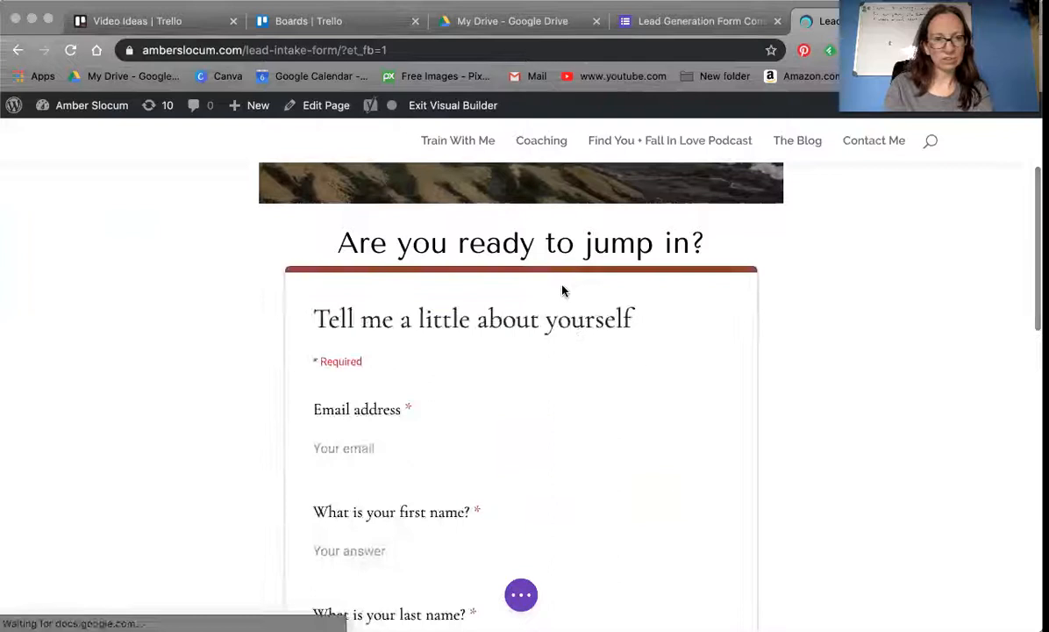
pyautogui.scroll(-5, 557, 264)
pyautogui.scroll(-10, 551, 242)
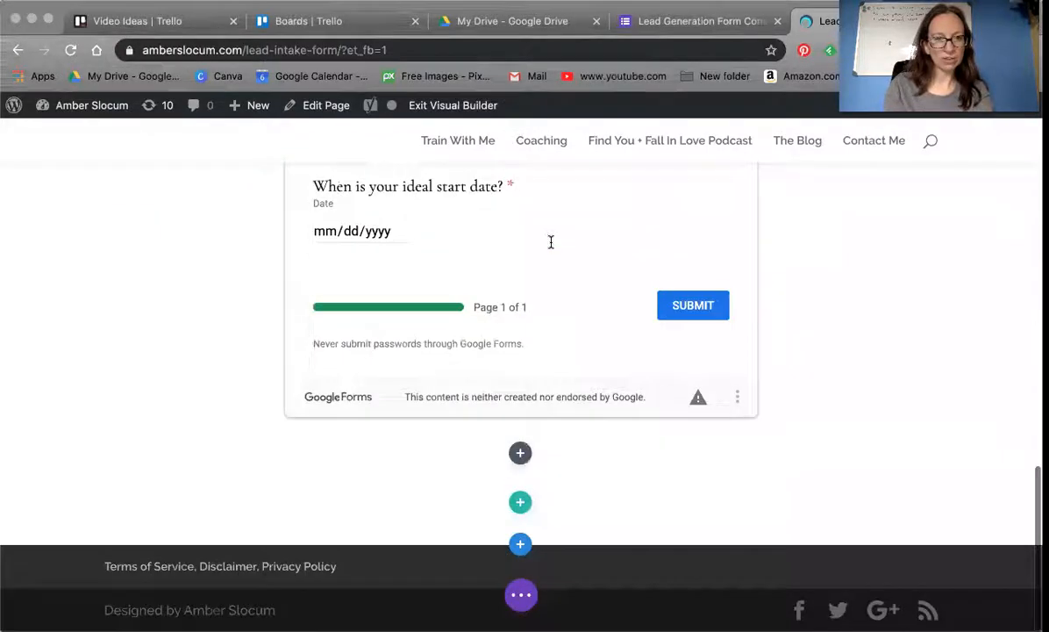
pyautogui.click(524, 598)
pyautogui.click(991, 597)
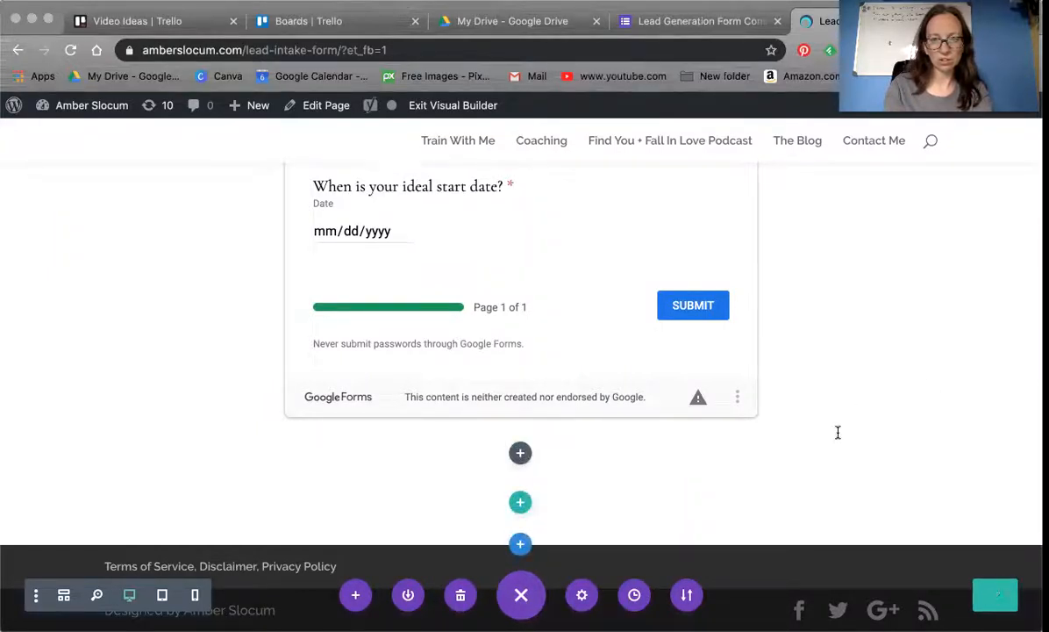
pyautogui.scroll(15, 838, 431)
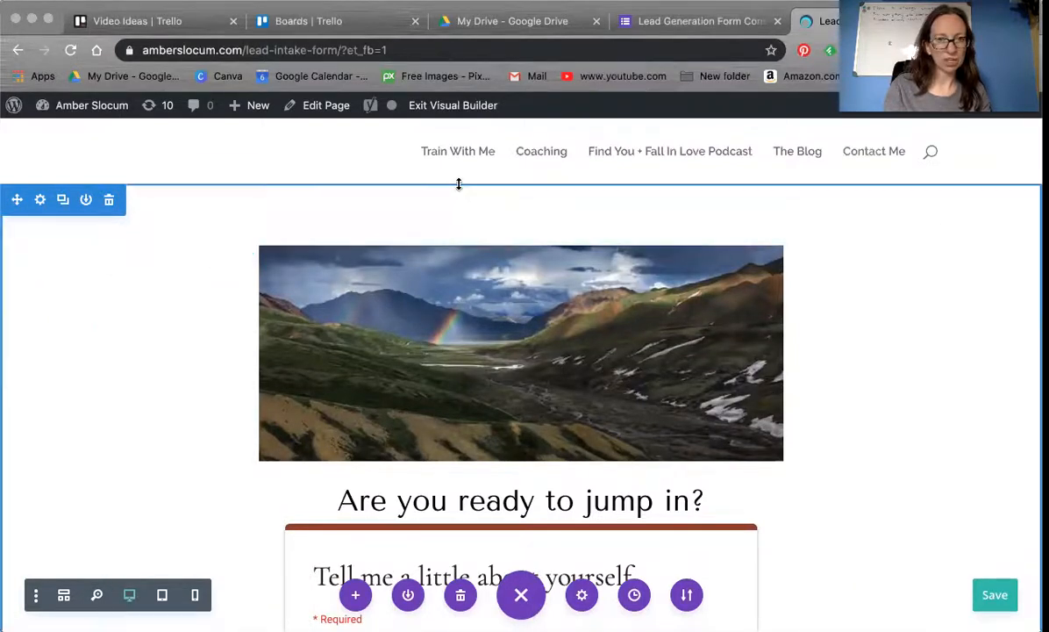
# Look over the embedded form's questions on the Lead intake form page.
pyautogui.scroll(-20, 462, 357)
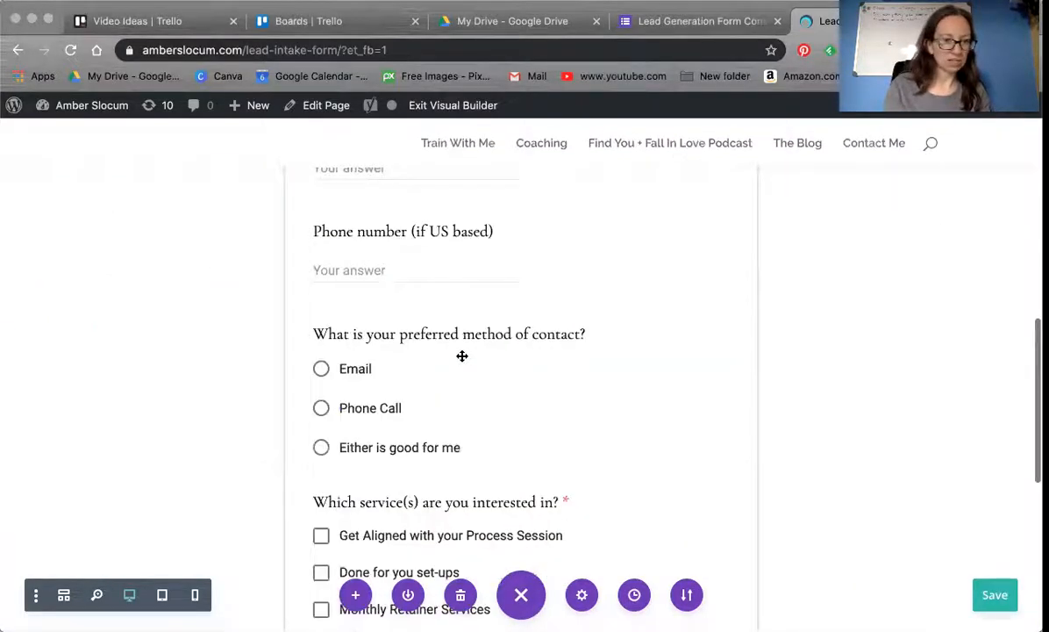
pyautogui.scroll(18, 462, 355)
pyautogui.scroll(3, 462, 356)
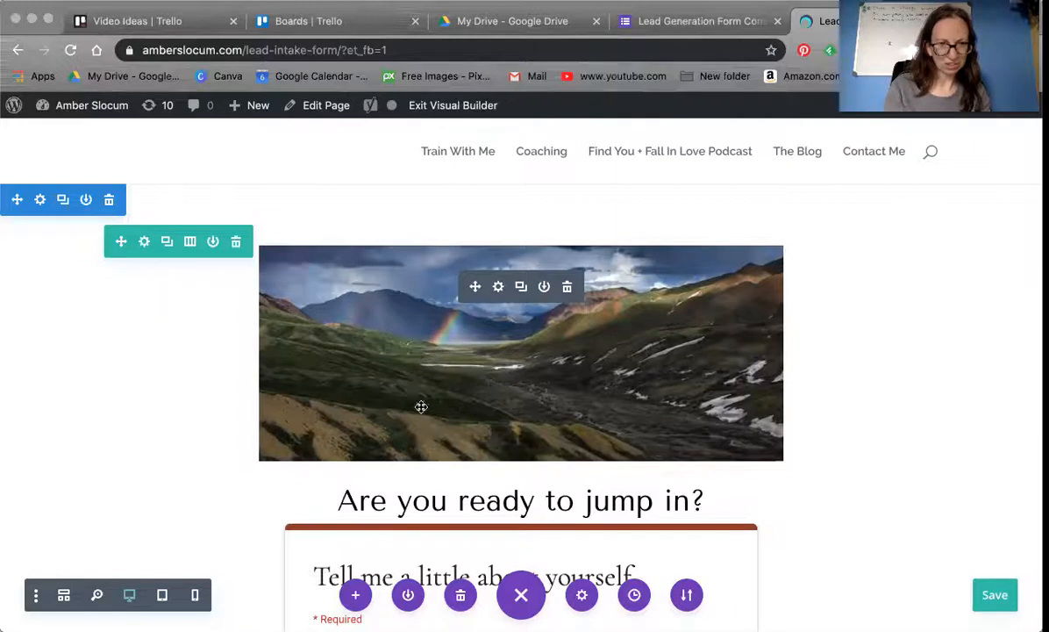
# Switch to the Lead Generation Form Consulting form in Google Forms, close the Send form dialog and view the form's general settings.
pyautogui.click(665, 21)
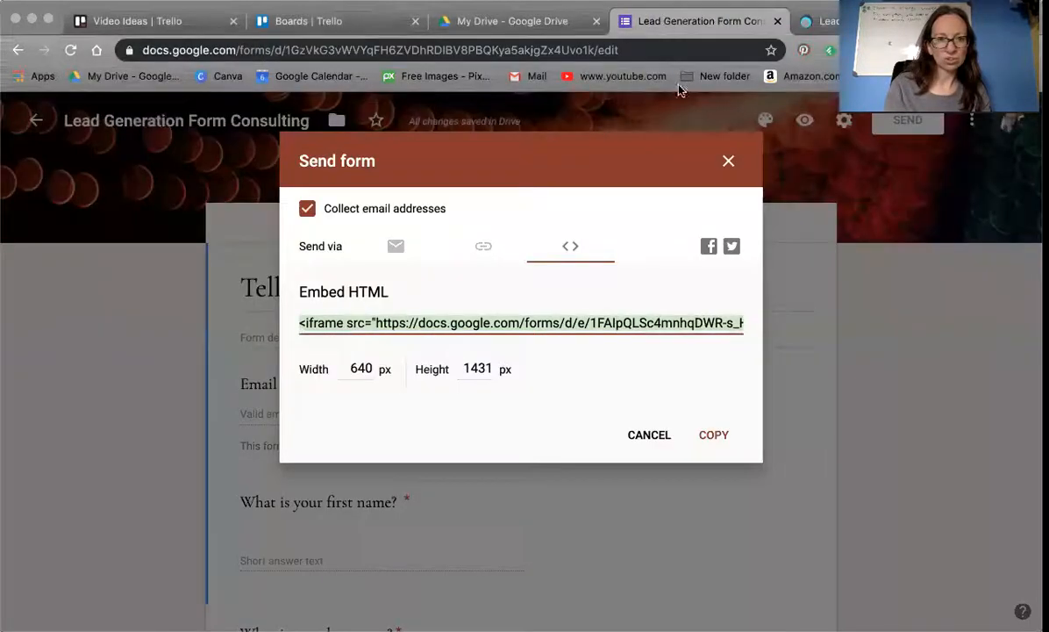
pyautogui.click(728, 163)
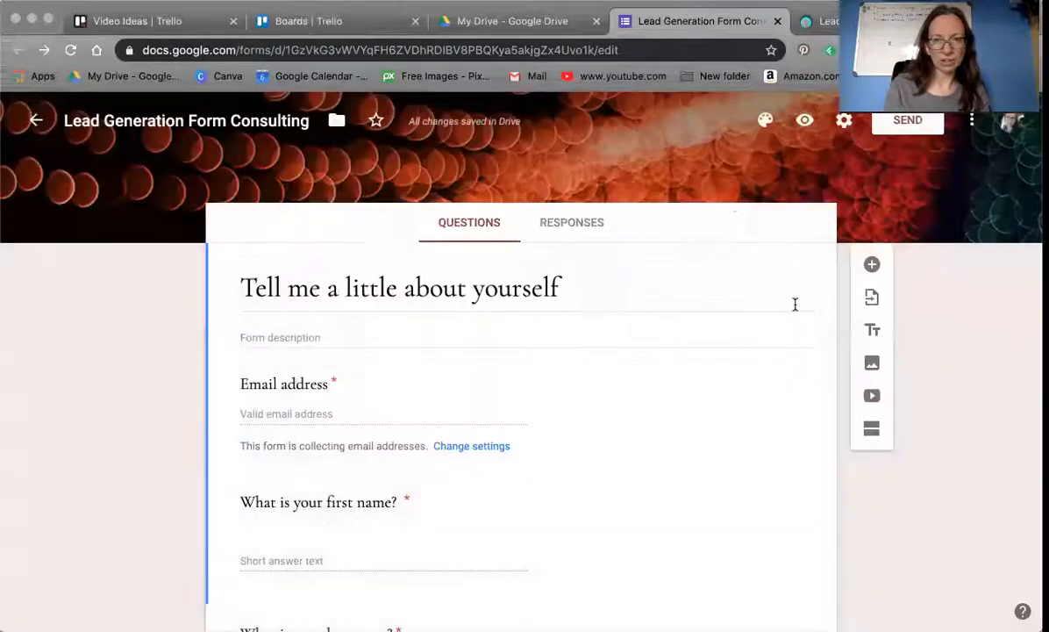
pyautogui.click(842, 121)
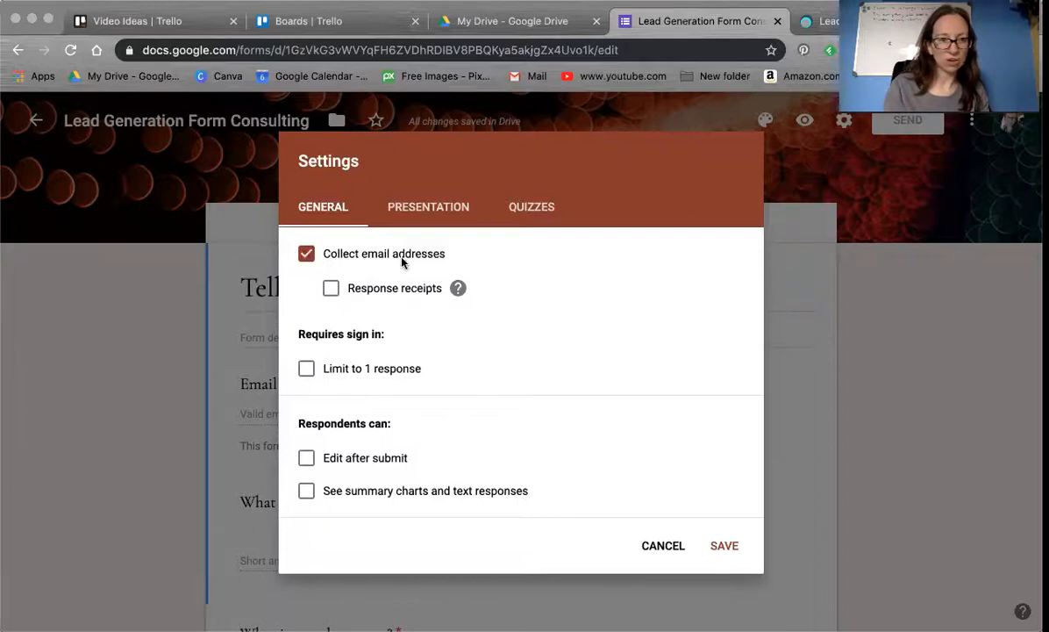
pyautogui.click(663, 546)
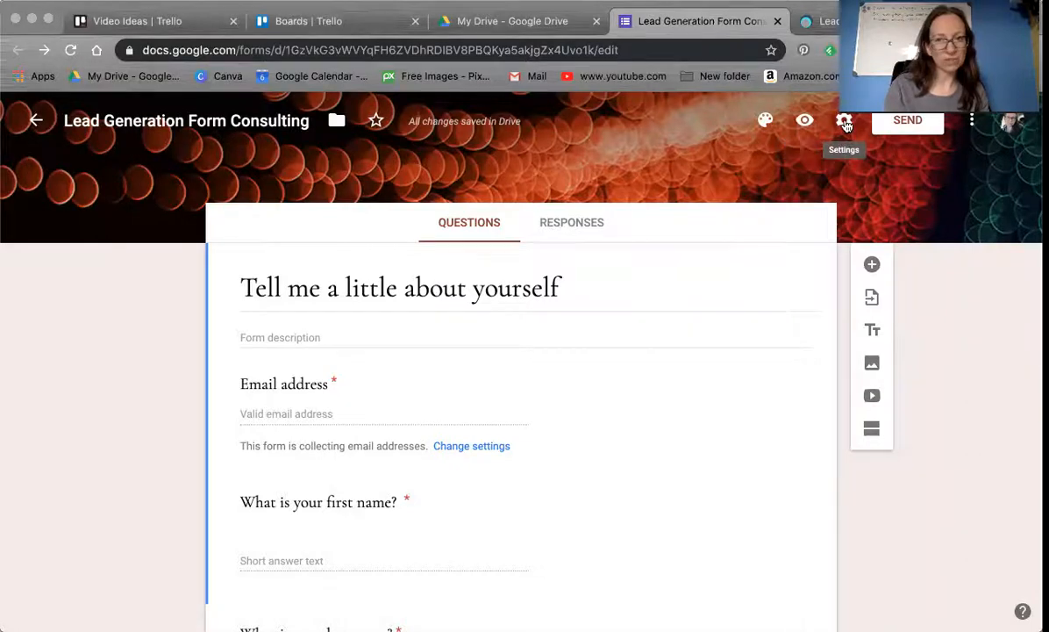
pyautogui.click(845, 123)
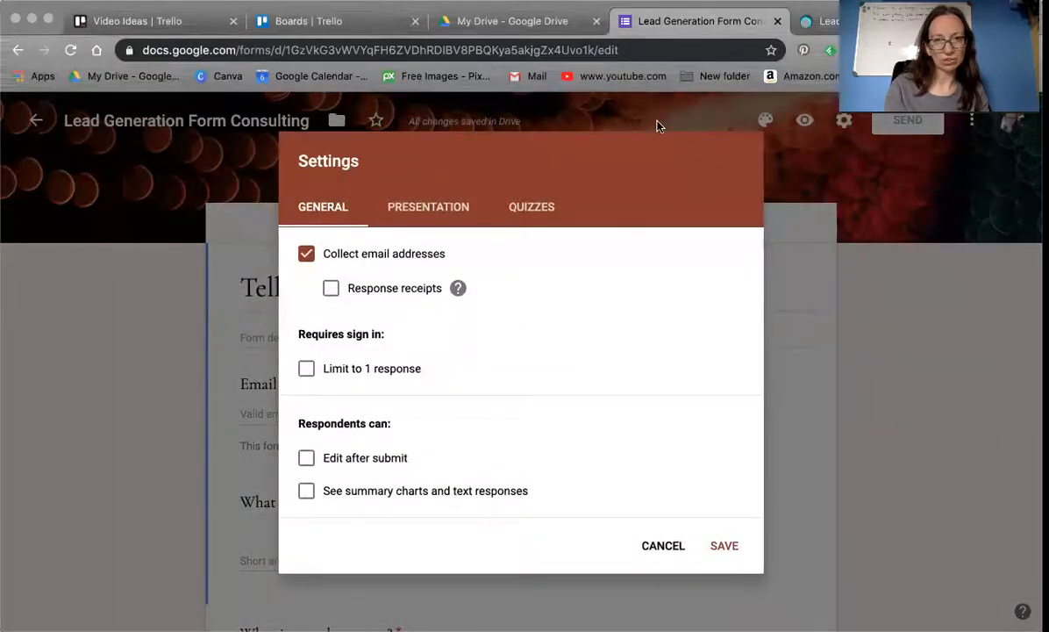
pyautogui.click(769, 122)
# Change the form's header image to the colored yarn picture from Work and School and set its theme color to dark blue.
pyautogui.click(769, 122)
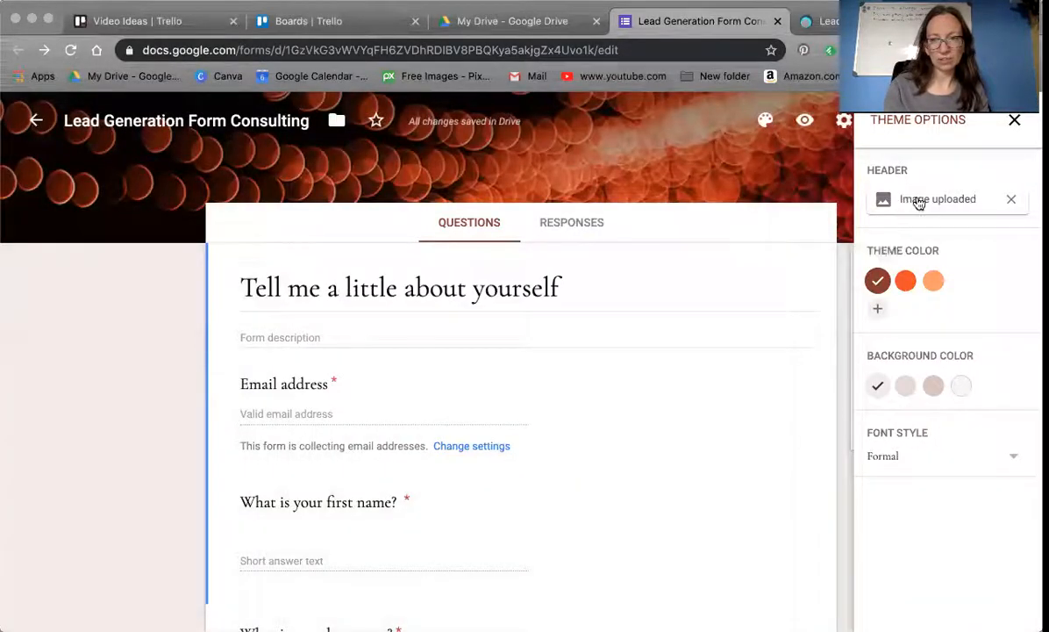
pyautogui.click(917, 202)
pyautogui.scroll(-4, 586, 304)
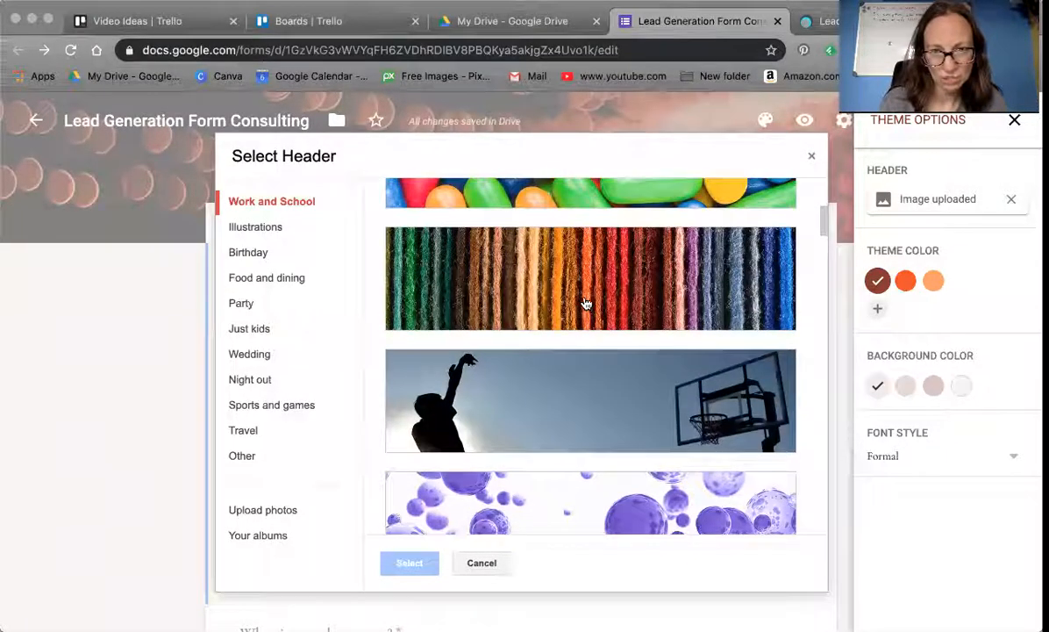
pyautogui.scroll(-10, 586, 305)
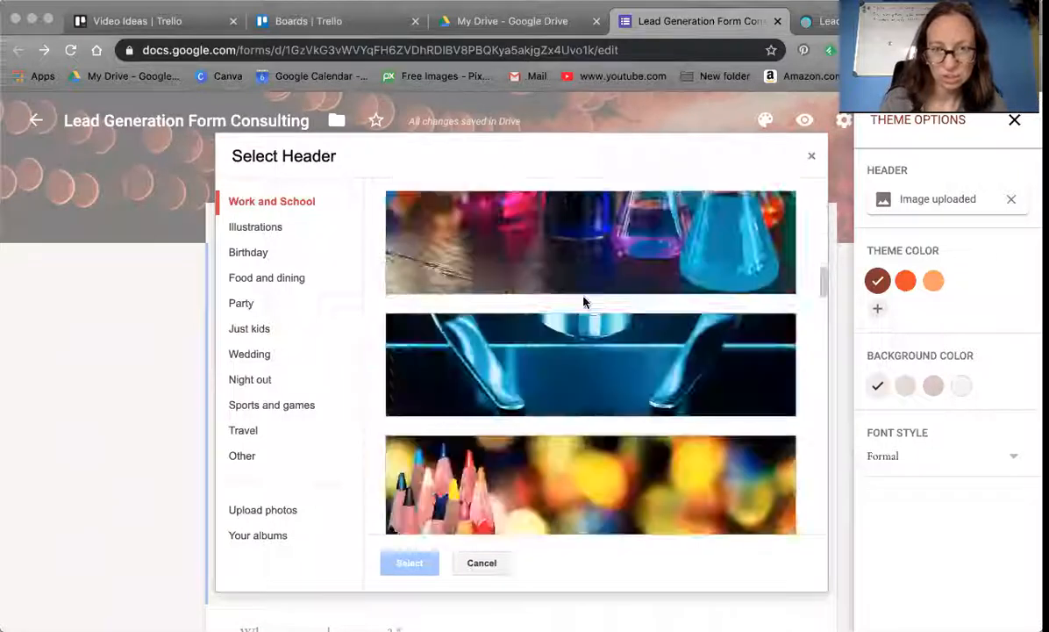
pyautogui.scroll(10, 586, 304)
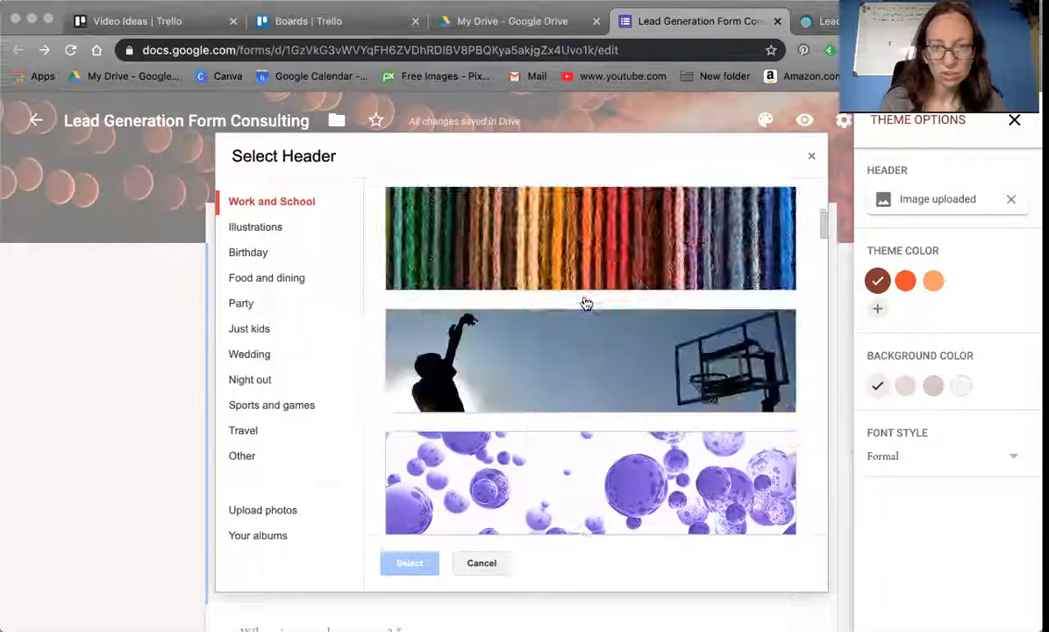
pyautogui.click(586, 303)
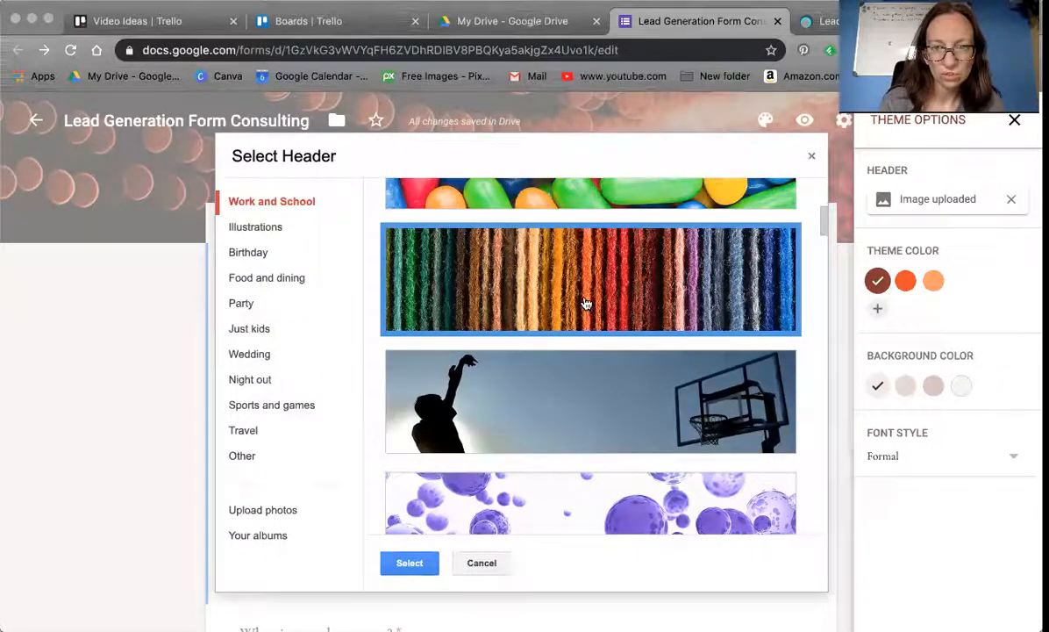
pyautogui.click(411, 564)
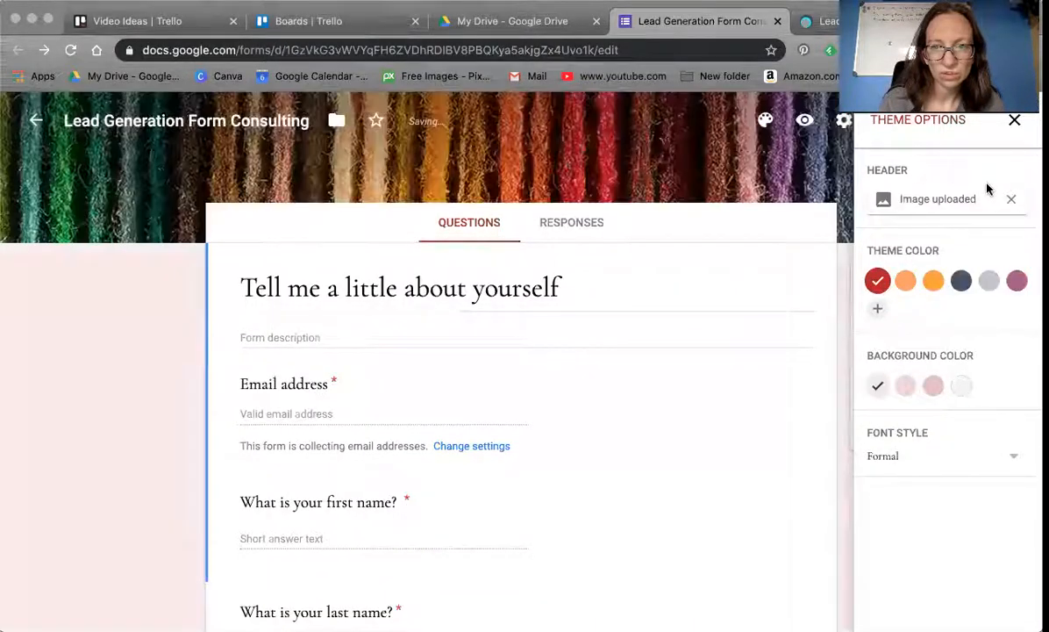
pyautogui.click(960, 282)
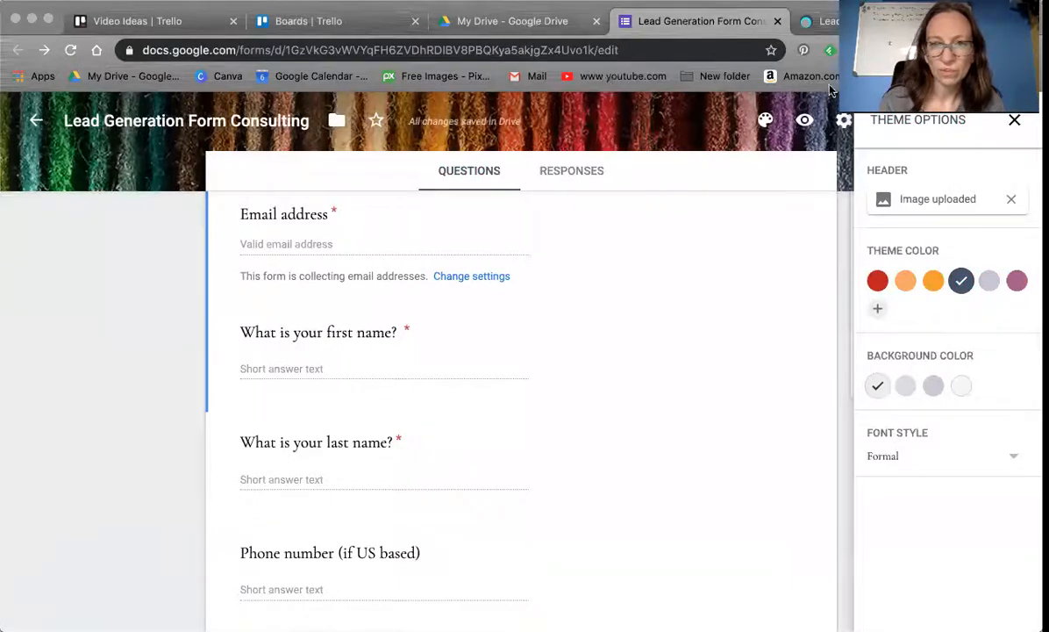
pyautogui.click(1006, 123)
# Return to the Lead intake form page, reload it and check the embedded form's styling from its title to the submit section.
pyautogui.hotkey('ctrl', 'Tab')
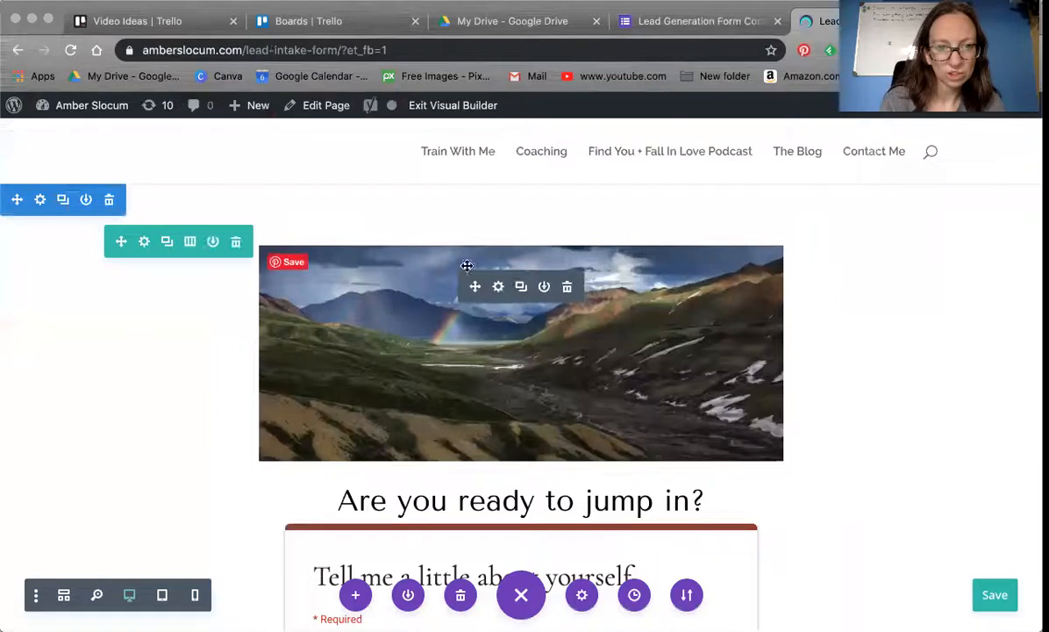
pyautogui.click(69, 46)
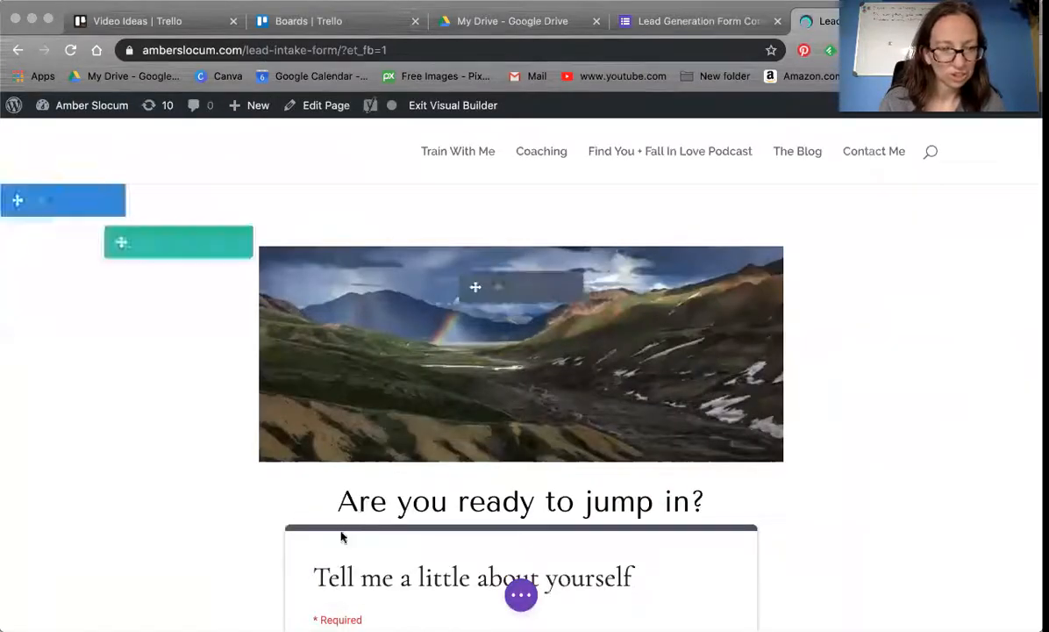
pyautogui.scroll(-4, 364, 384)
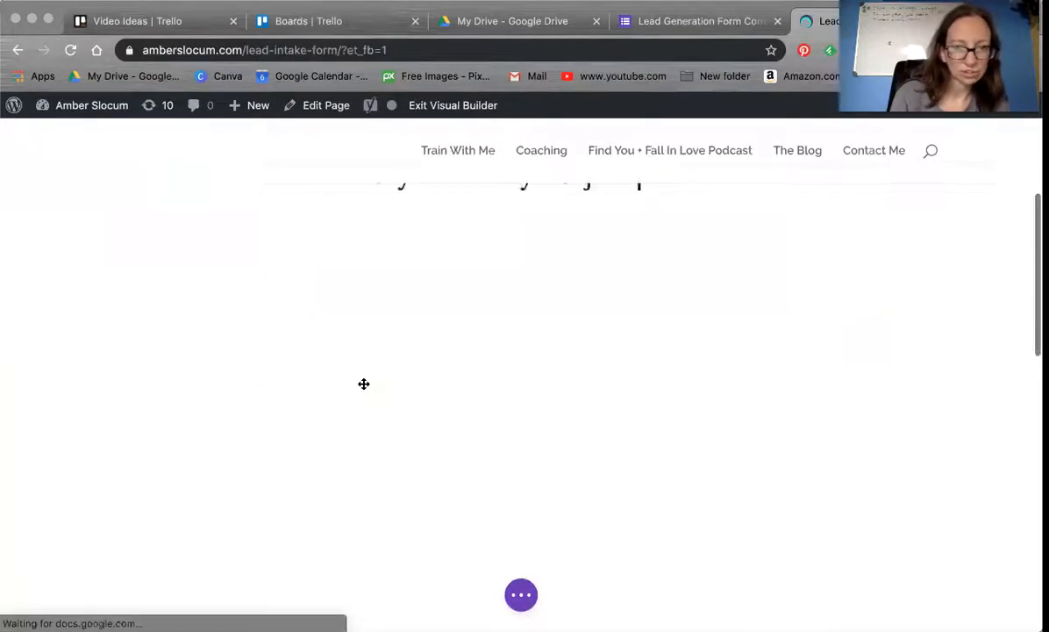
pyautogui.scroll(4, 364, 384)
pyautogui.scroll(-1, 364, 383)
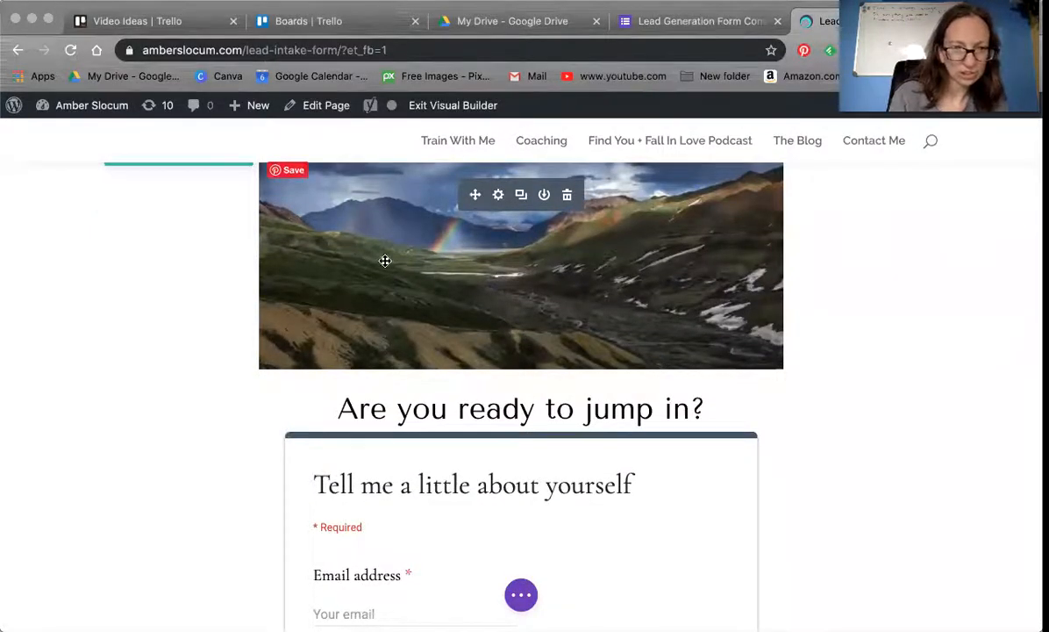
pyautogui.scroll(1, 385, 260)
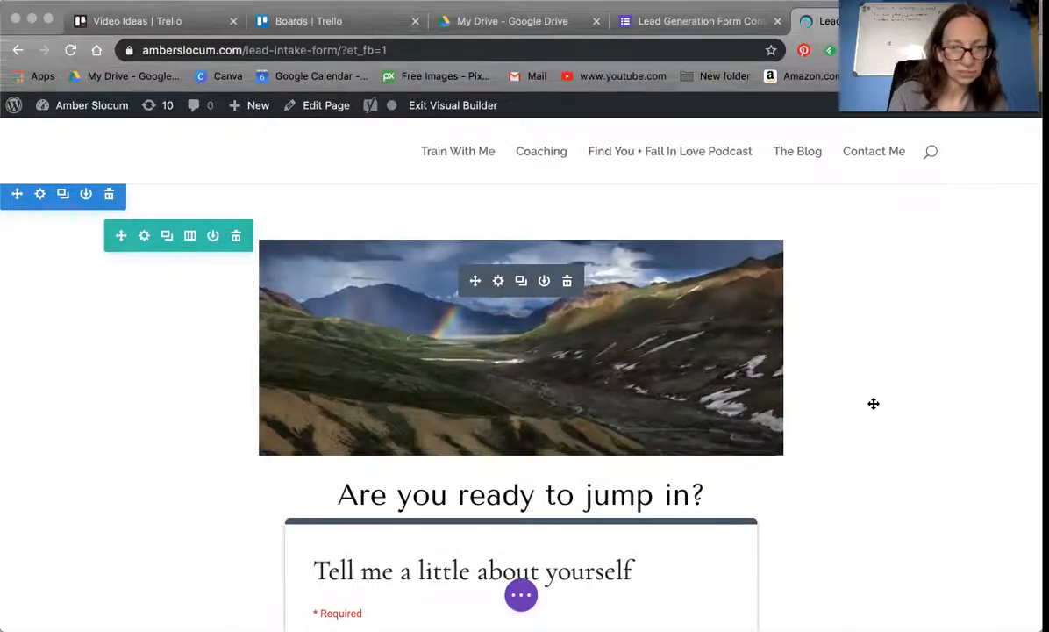
pyautogui.scroll(-15, 874, 403)
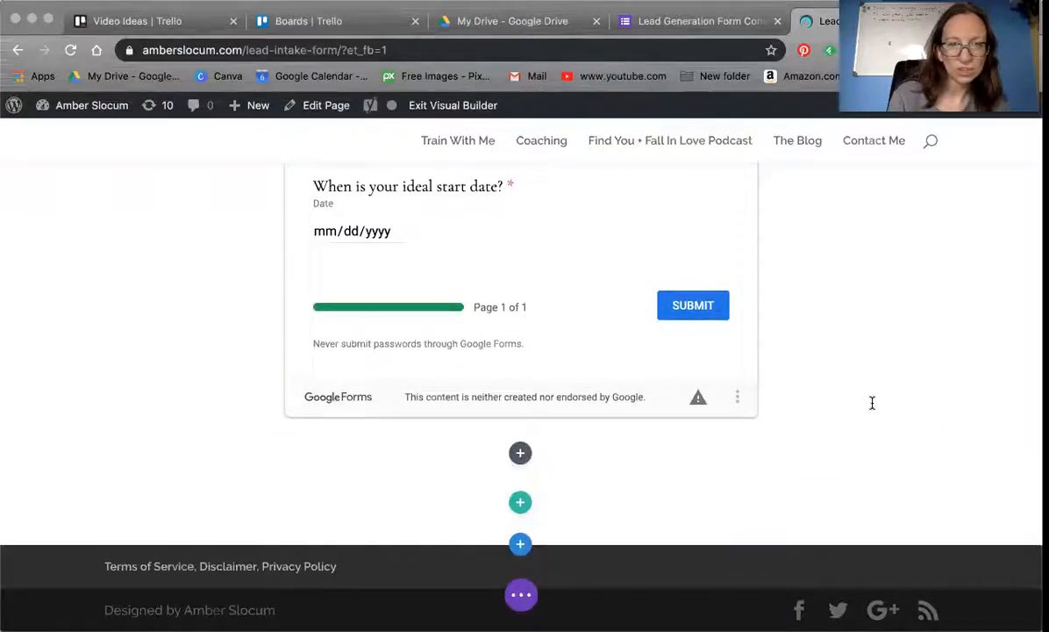
pyautogui.scroll(12, 872, 403)
pyautogui.scroll(-2, 873, 403)
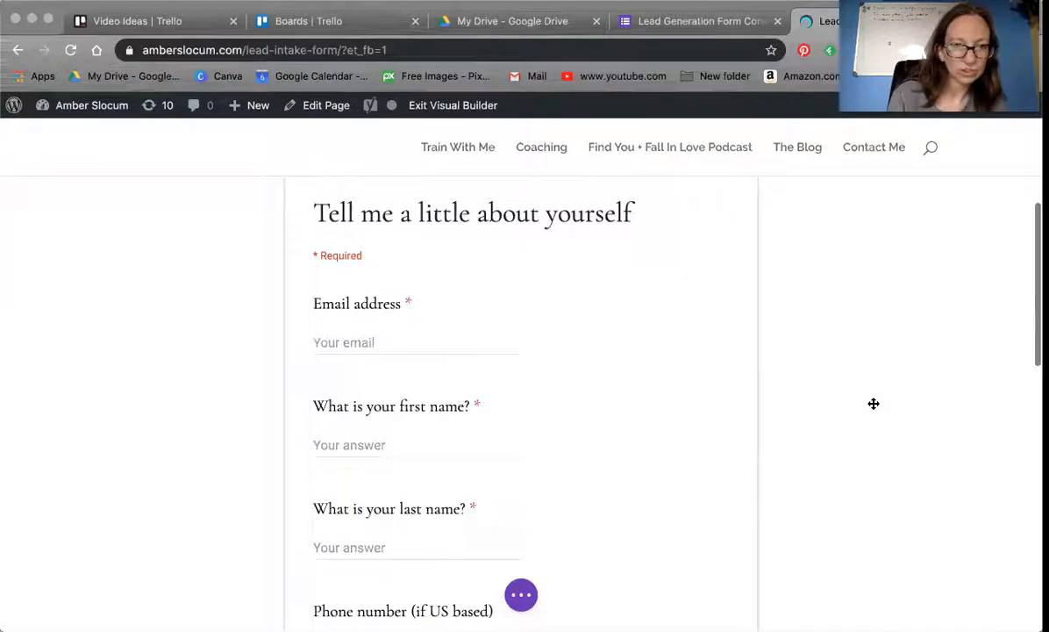
pyautogui.scroll(-10, 874, 404)
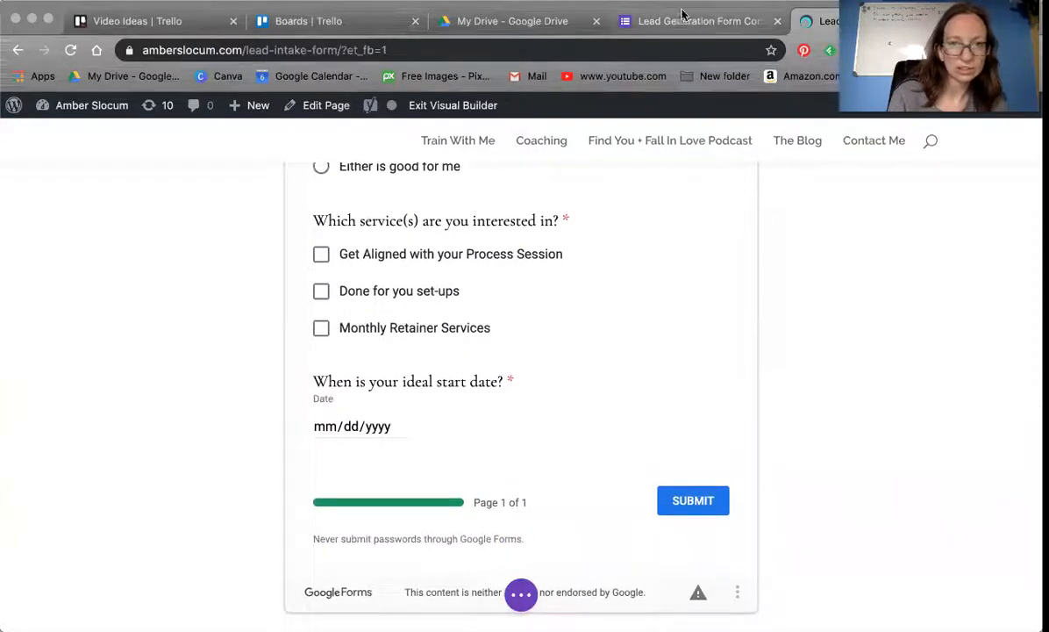
# Switch back to the form in Google Forms and examine its presentation and general settings without changing them.
pyautogui.click(682, 23)
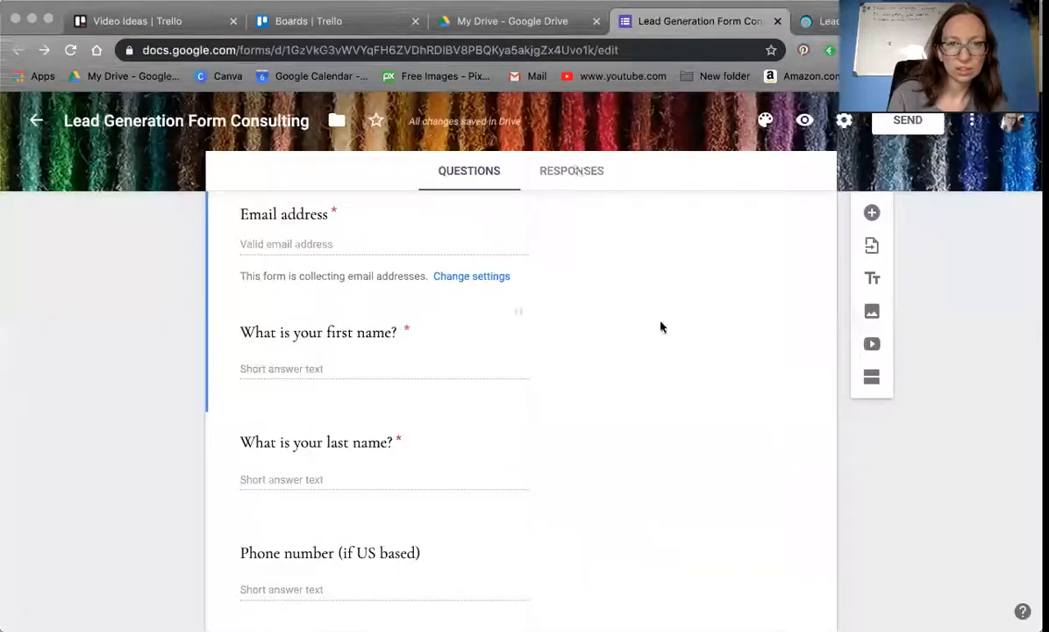
pyautogui.scroll(-8, 662, 326)
pyautogui.scroll(10, 662, 326)
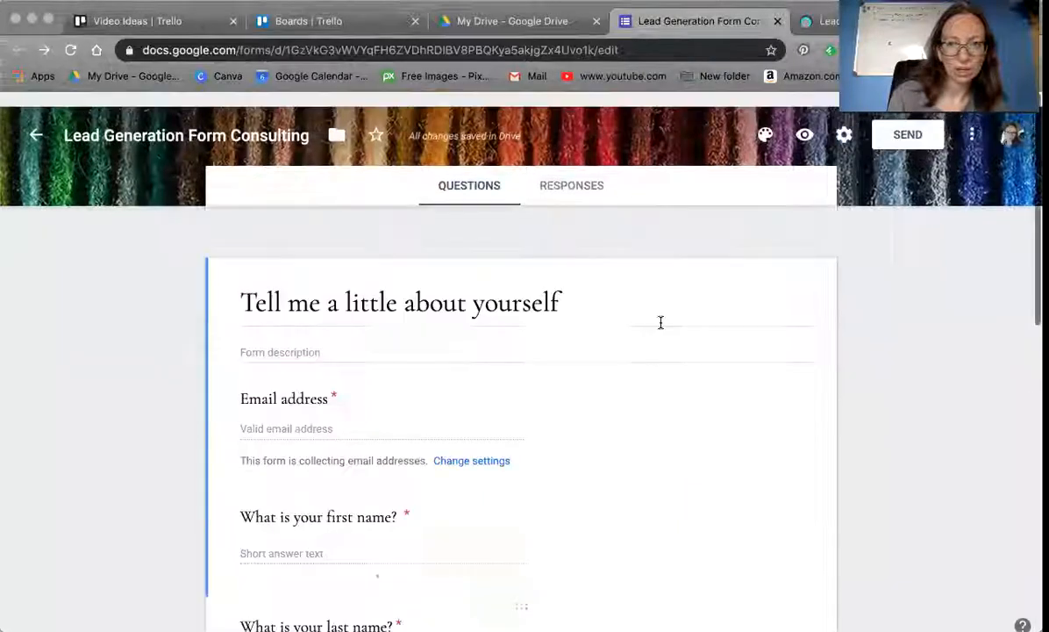
pyautogui.click(844, 120)
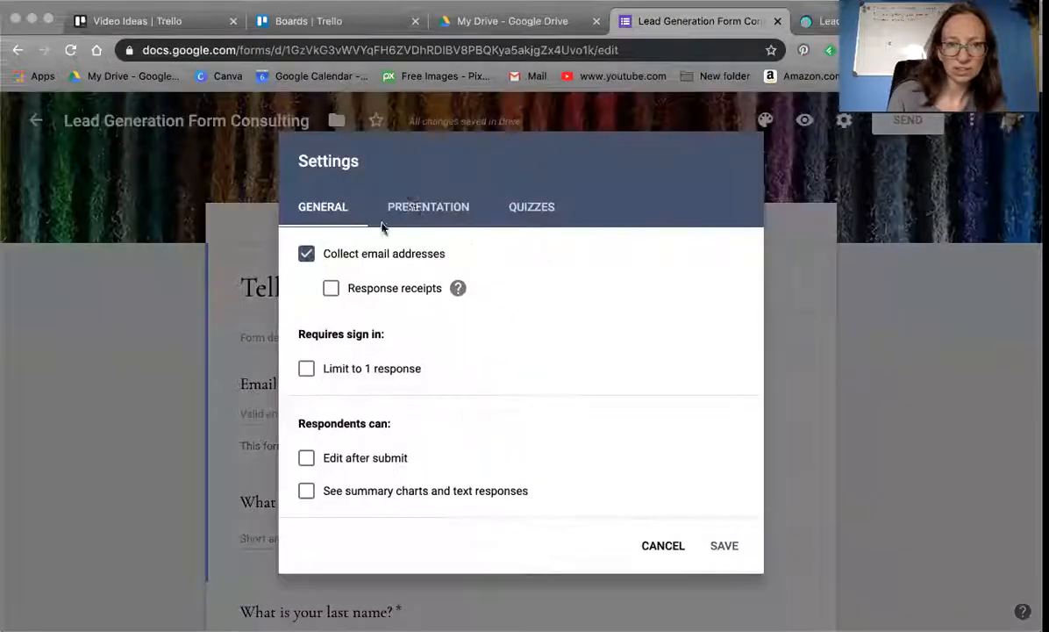
pyautogui.click(428, 210)
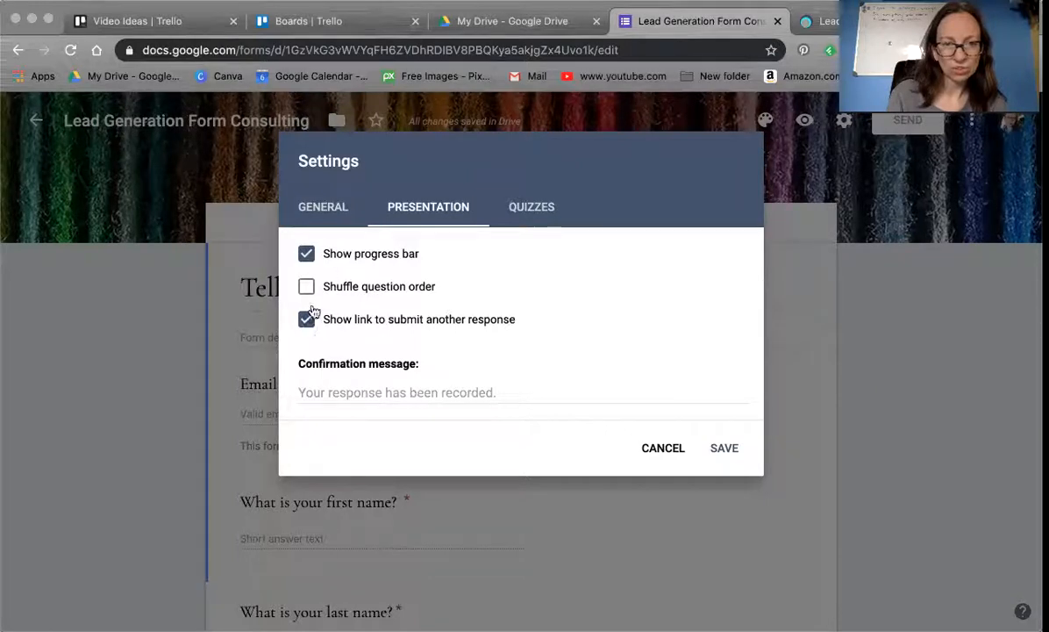
pyautogui.click(339, 211)
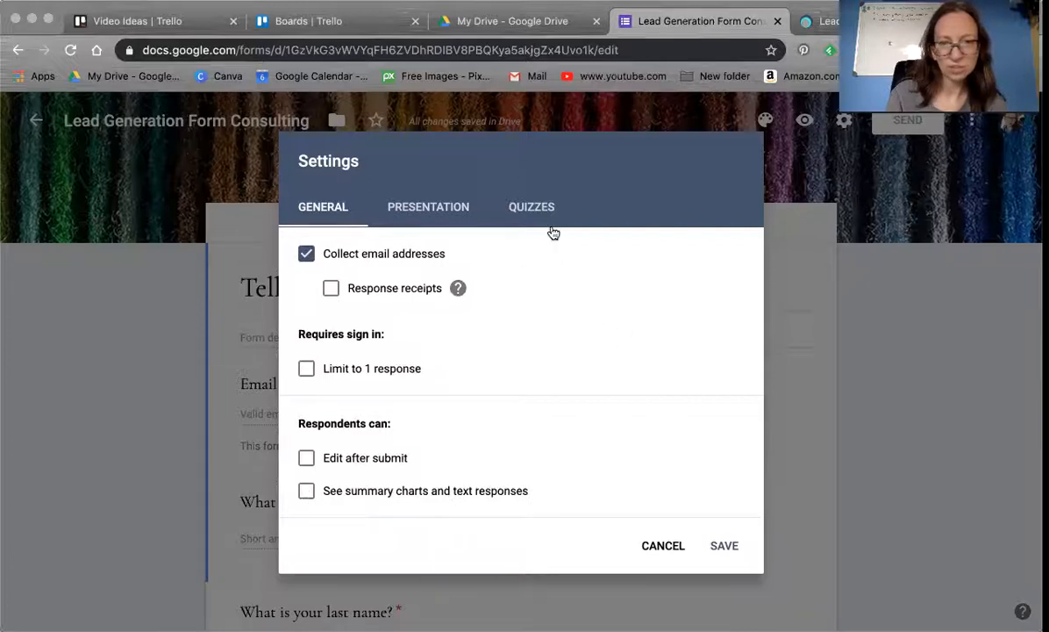
pyautogui.click(661, 546)
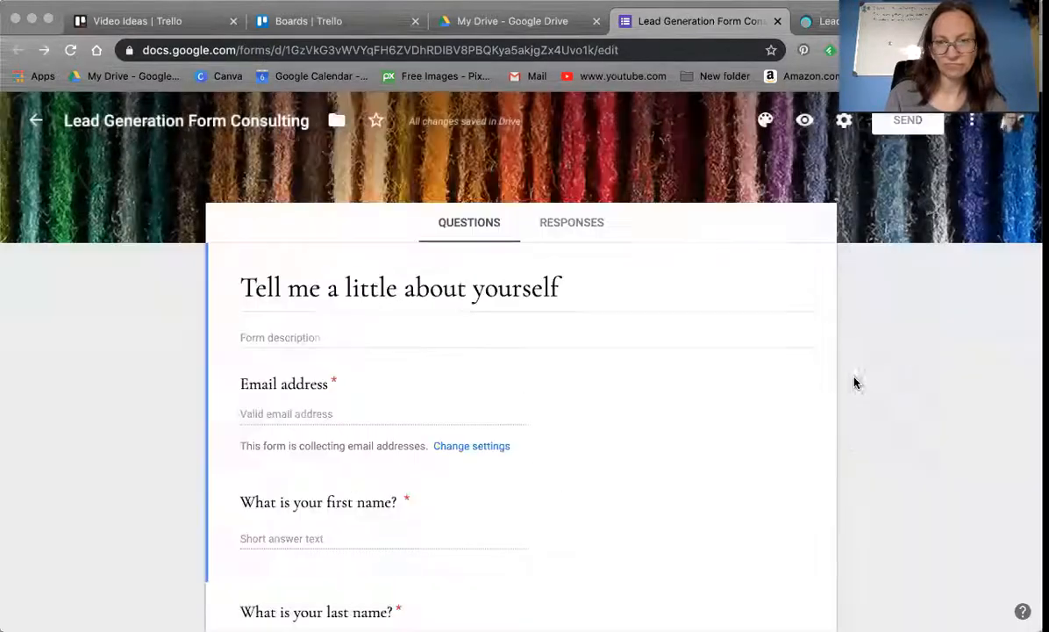
# Return to the Lead intake form page and review the header image, heading and questions of the embedded form.
pyautogui.click(851, 21)
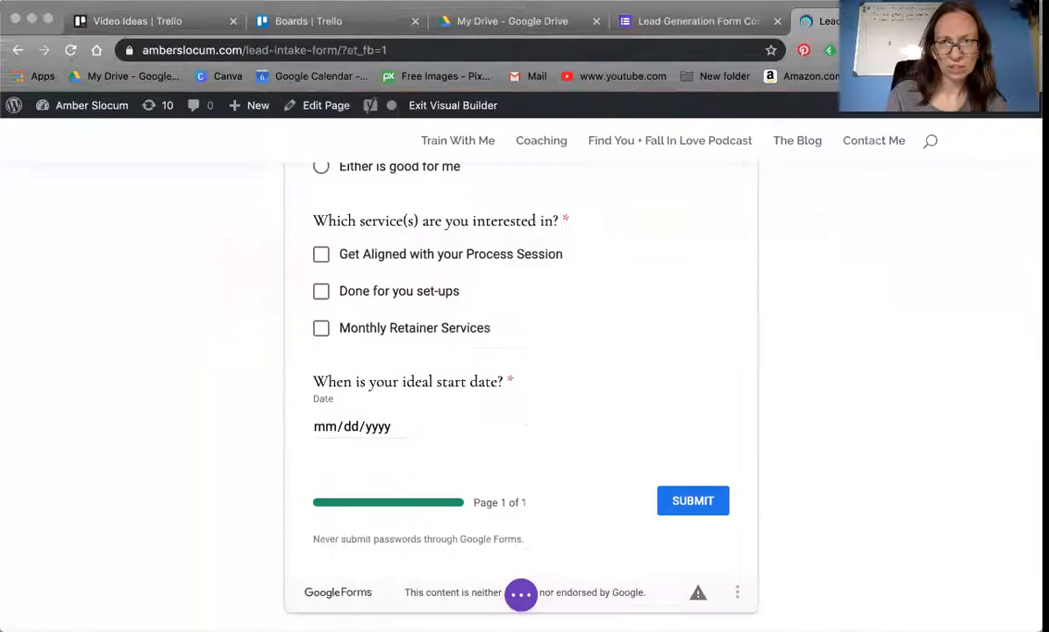
pyautogui.scroll(15, 530, 333)
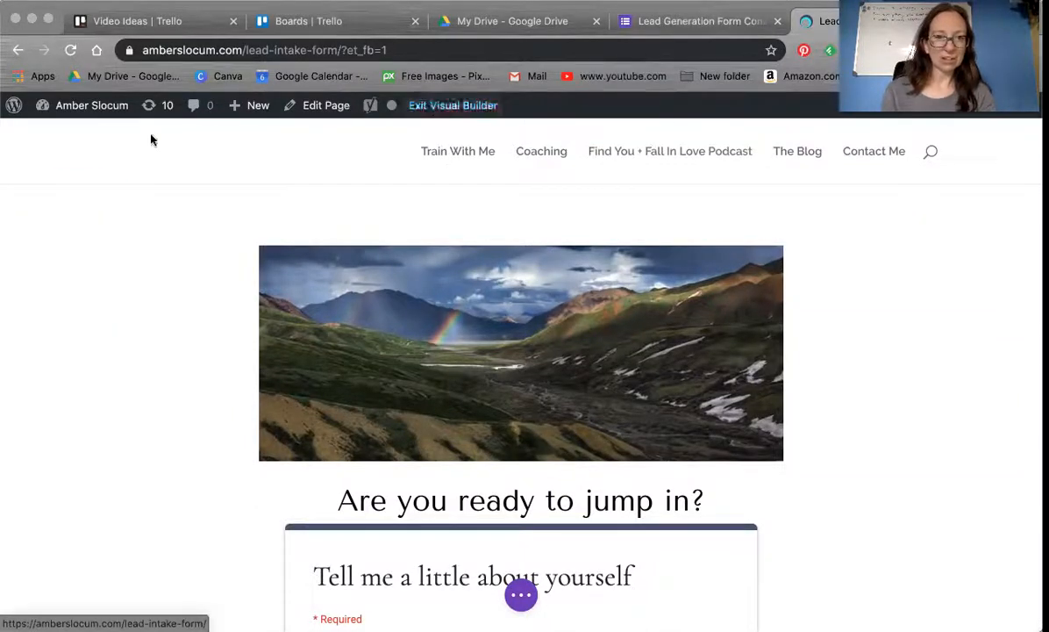
pyautogui.moveTo(81, 106)
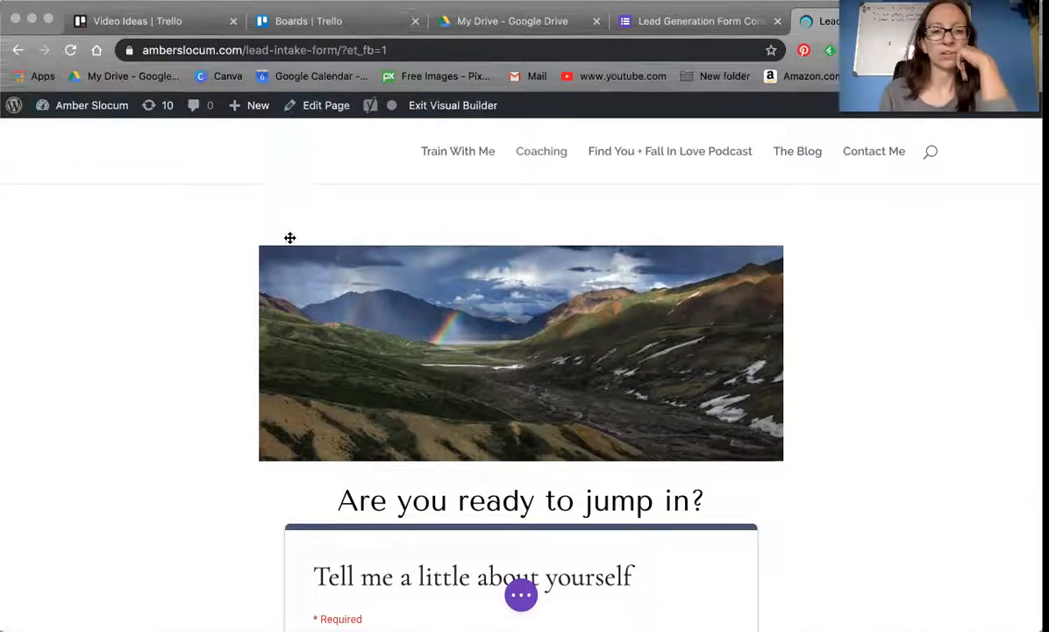
pyautogui.scroll(-3, 387, 575)
pyautogui.scroll(-6, 465, 433)
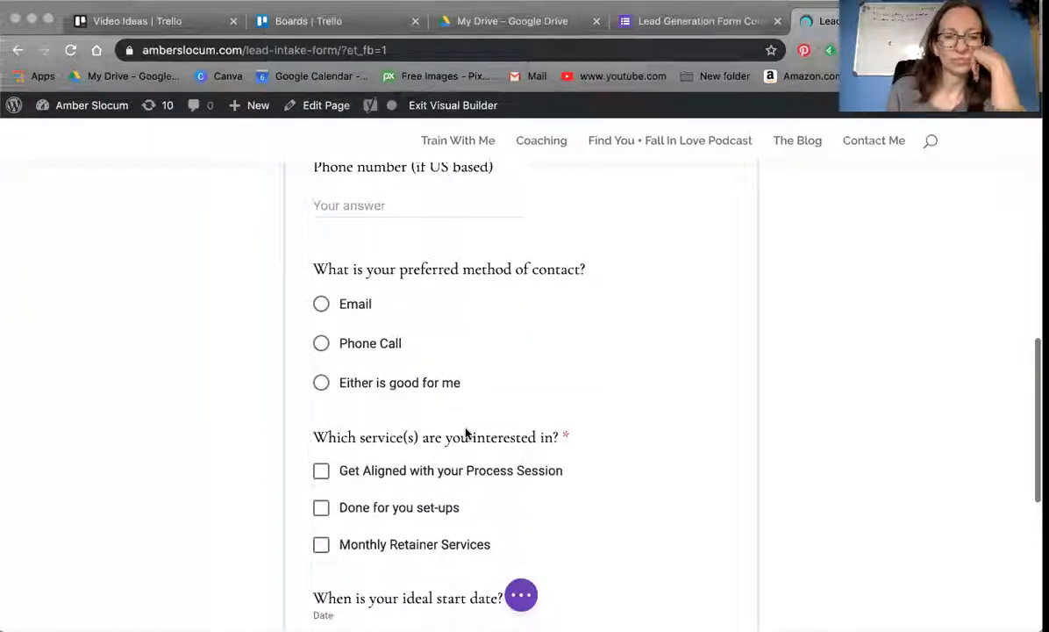
# Leave the page for the WordPress dashboard and open the list of all pages.
pyautogui.scroll(10, 315, 288)
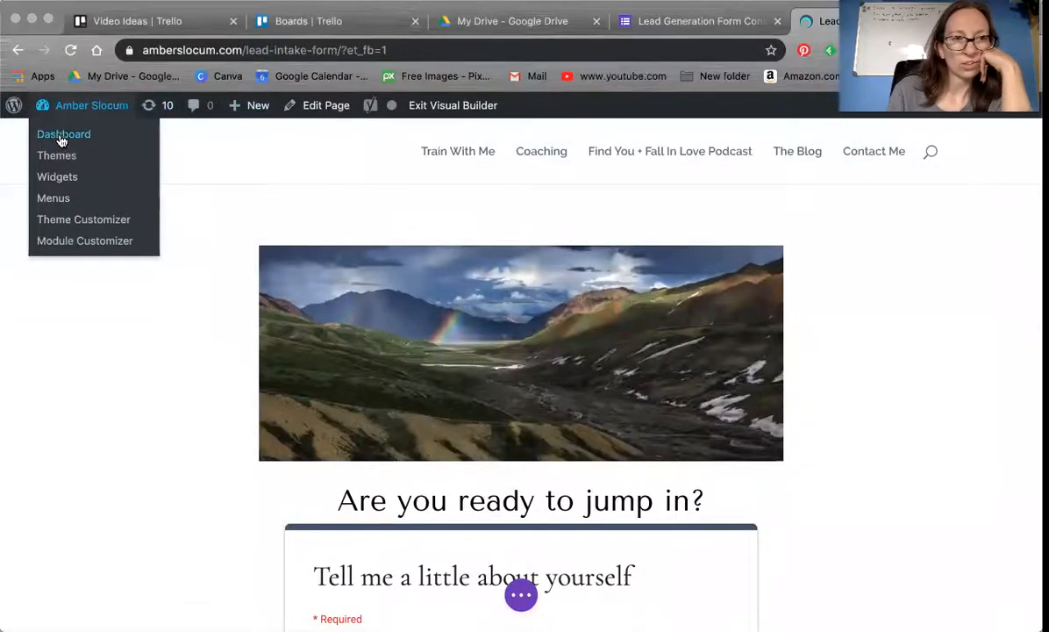
pyautogui.click(62, 139)
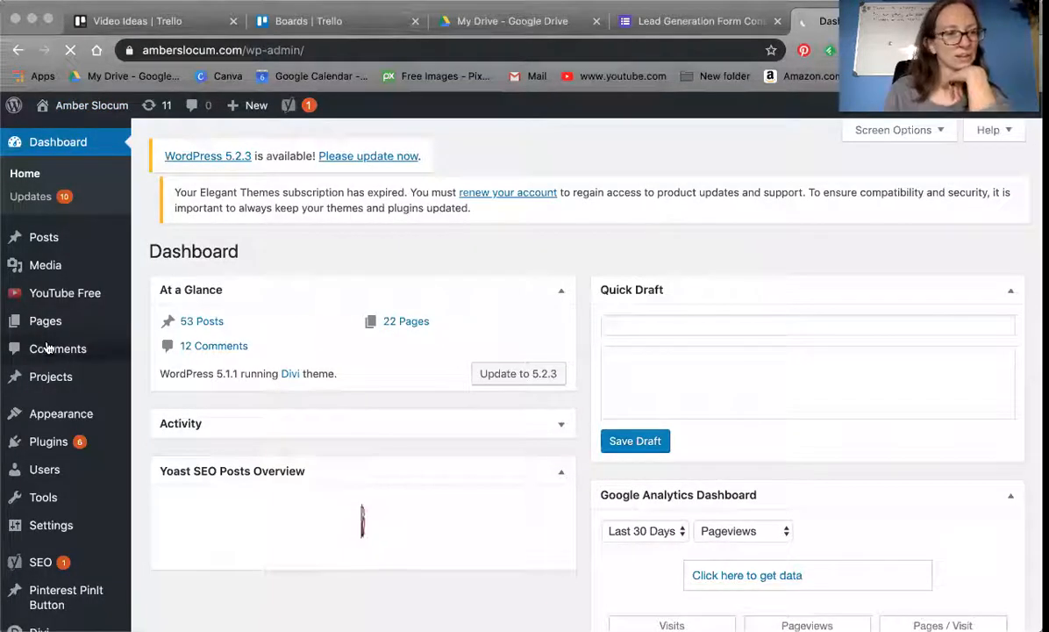
pyautogui.click(45, 321)
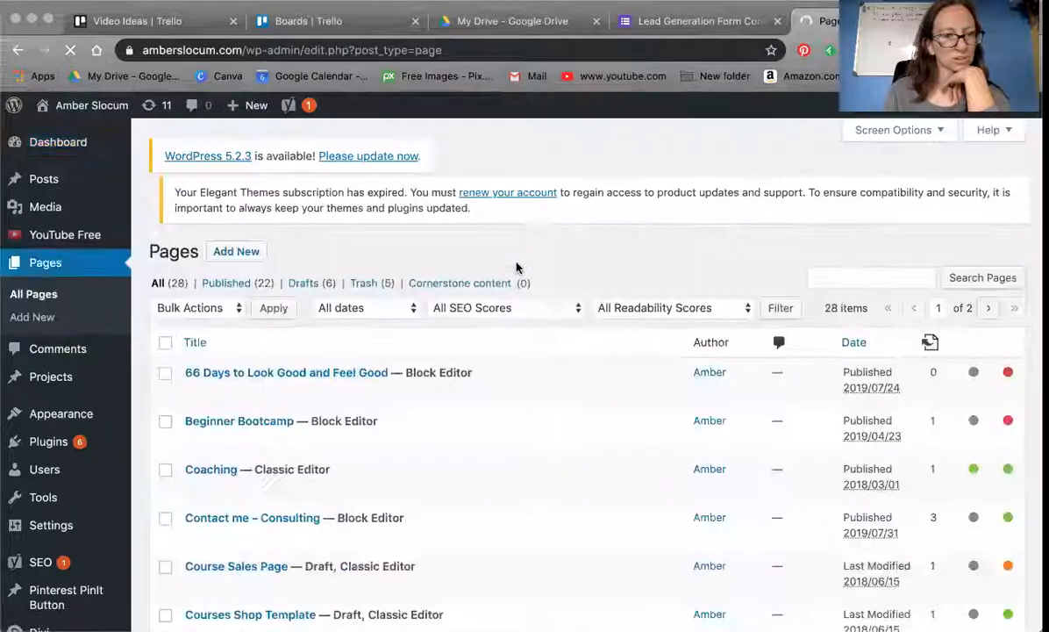
# Sort the pages by date, newest first, and view the Work with Me Consulting page down to its Connect and Get Started button.
pyautogui.click(851, 358)
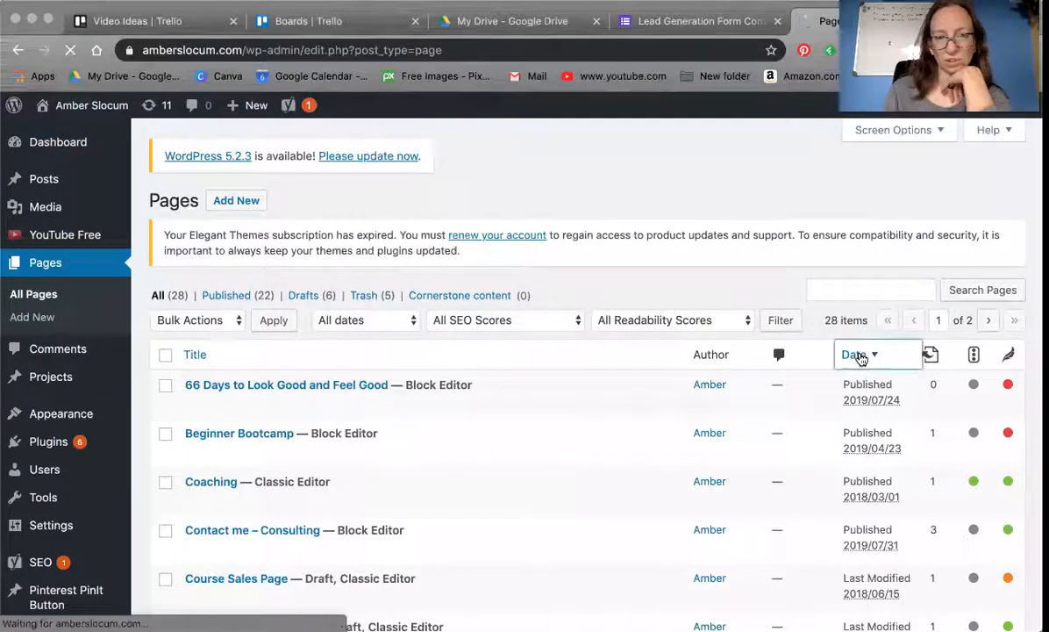
pyautogui.scroll(-5, 645, 294)
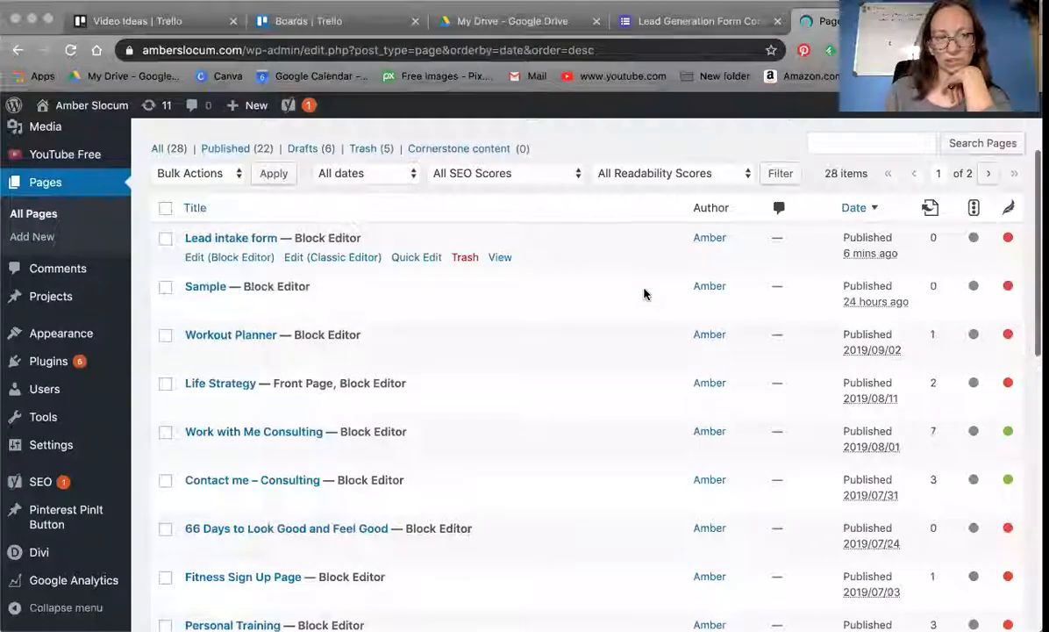
pyautogui.scroll(-1, 533, 328)
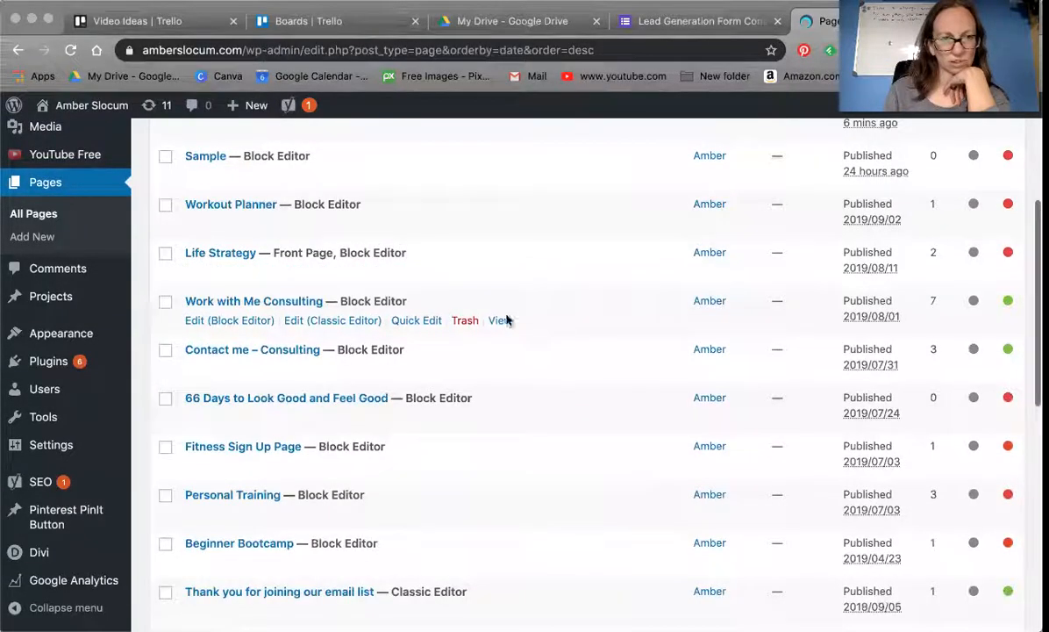
pyautogui.click(505, 322)
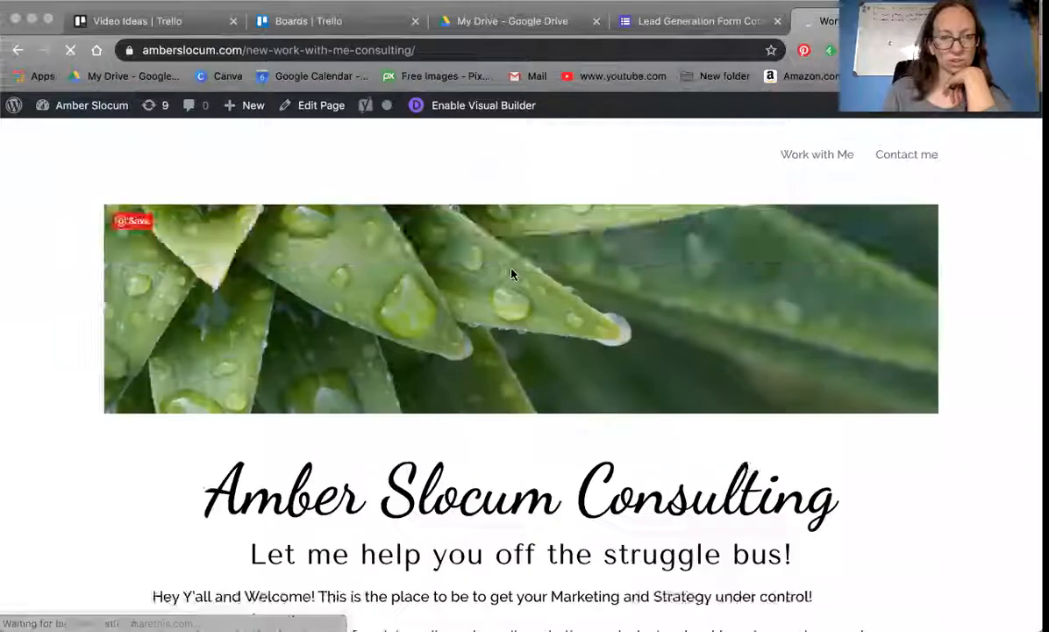
pyautogui.scroll(-15, 510, 272)
pyautogui.scroll(-3, 512, 269)
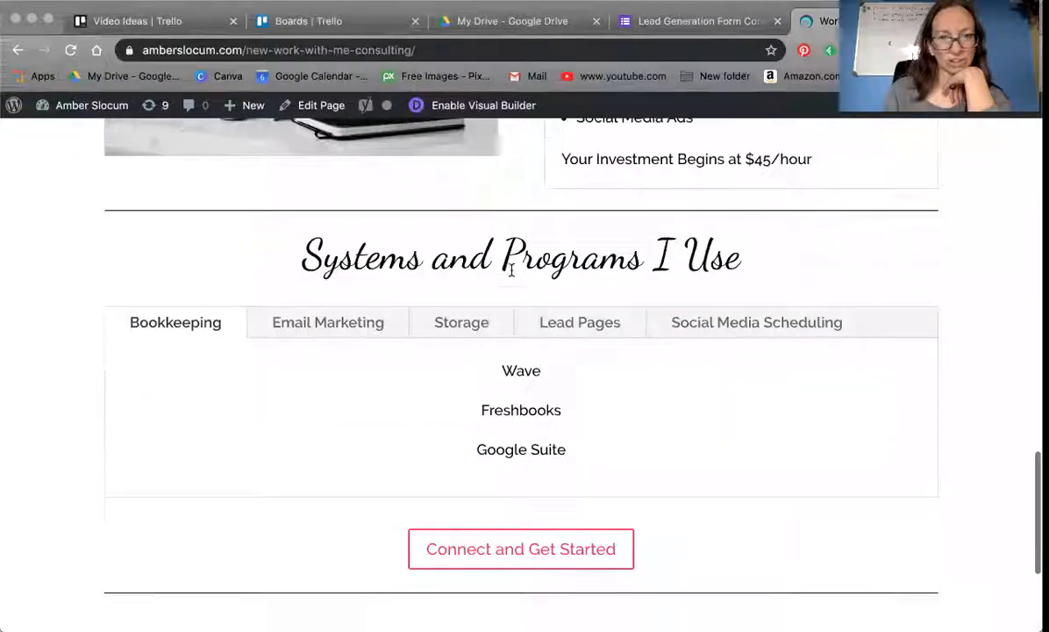
# Enable the Visual Builder on the page and open the settings of the Connect and Get Started button.
pyautogui.click(464, 112)
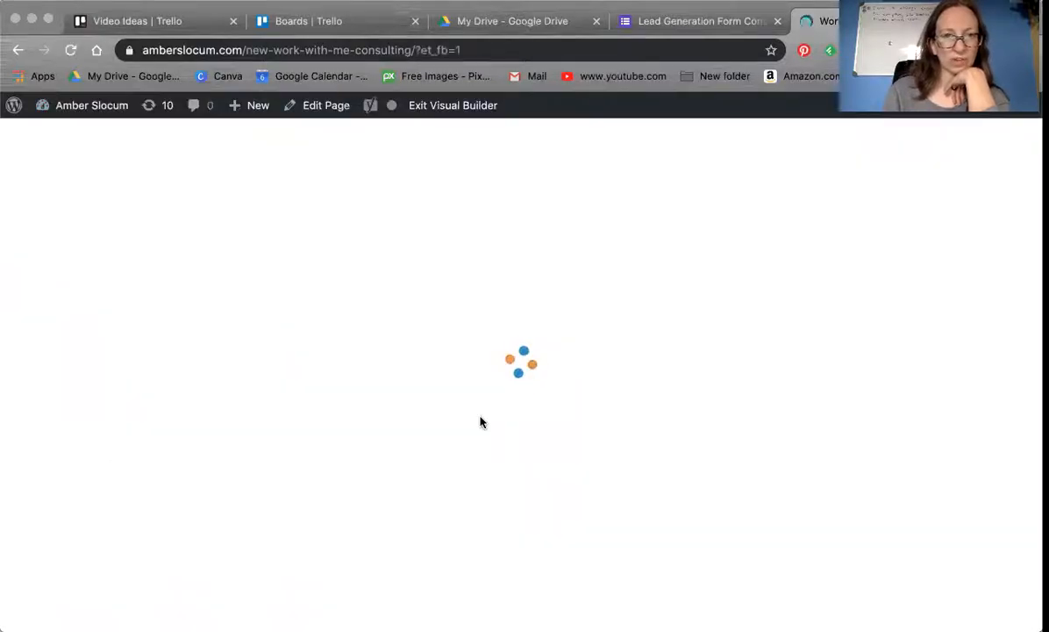
pyautogui.scroll(-20, 480, 420)
pyautogui.scroll(-6, 480, 419)
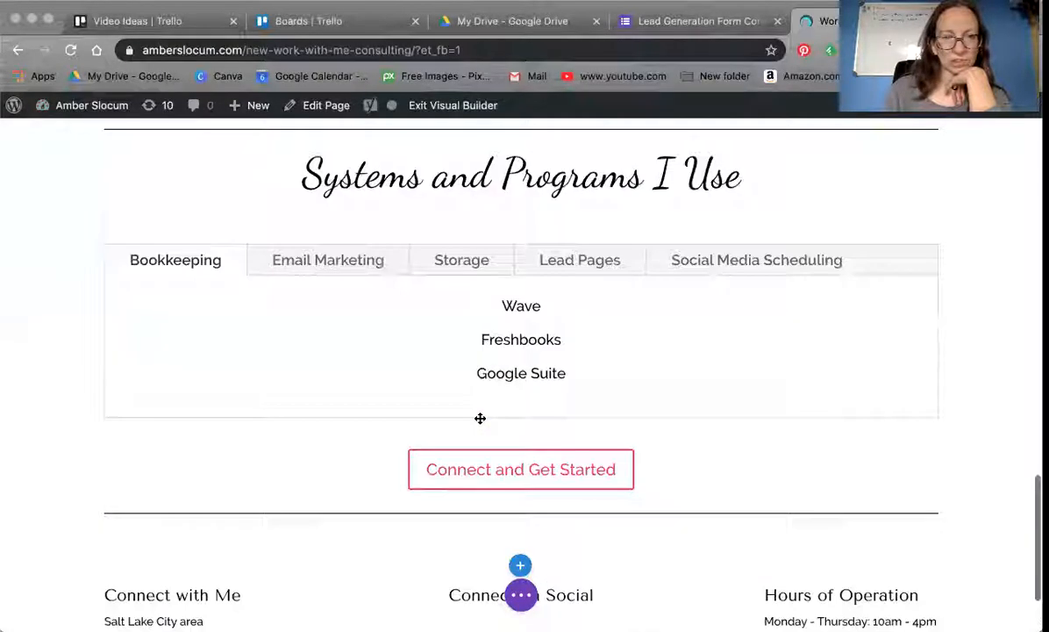
pyautogui.moveTo(500, 415)
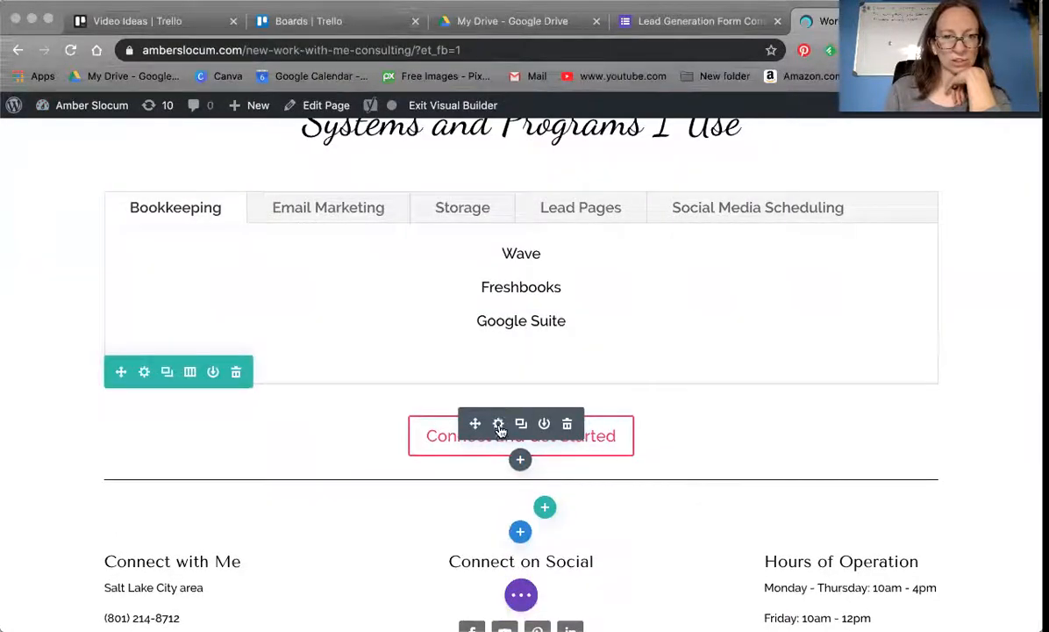
pyautogui.click(498, 424)
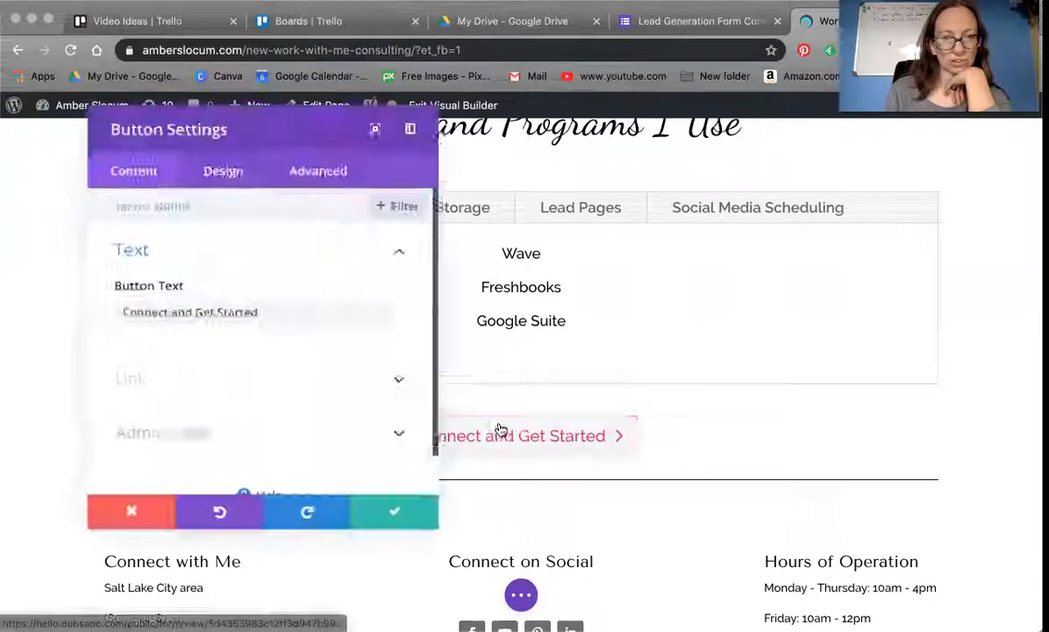
# Clear the existing URL from the link settings of the Connect and Get Started button.
pyautogui.click(217, 183)
pyautogui.click(158, 186)
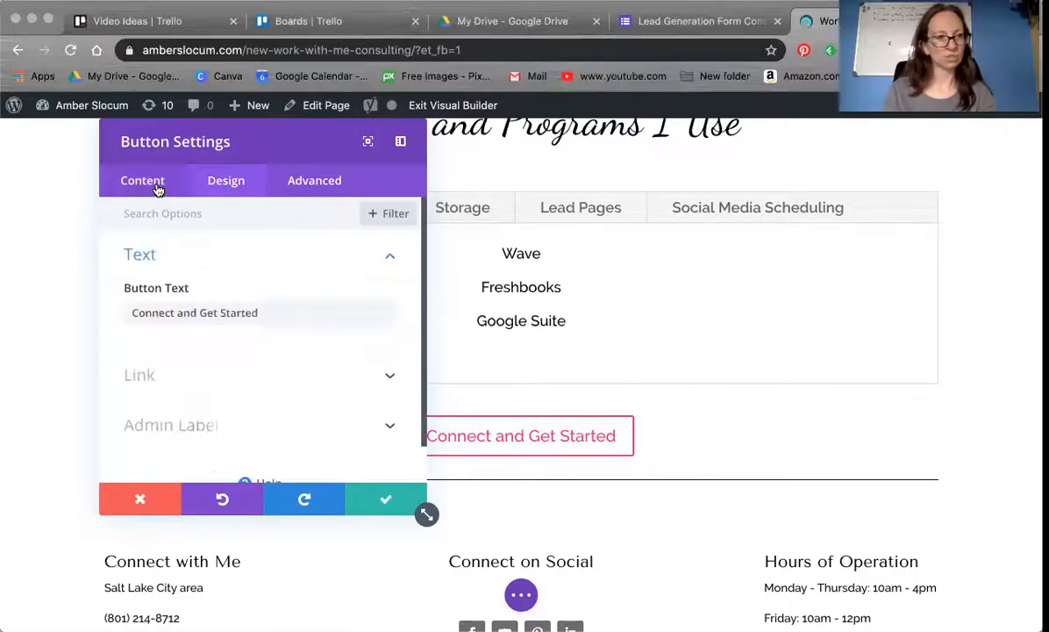
pyautogui.scroll(-1, 246, 387)
pyautogui.click(251, 345)
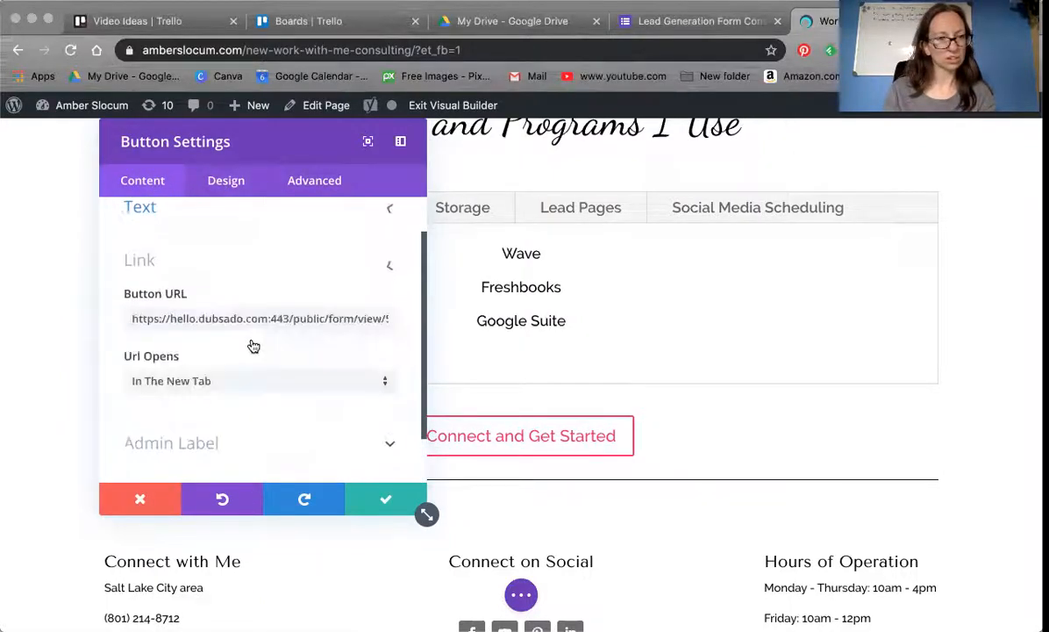
pyautogui.scroll(-1, 249, 316)
pyautogui.tripleClick(247, 279)
pyautogui.press('BackSpace')
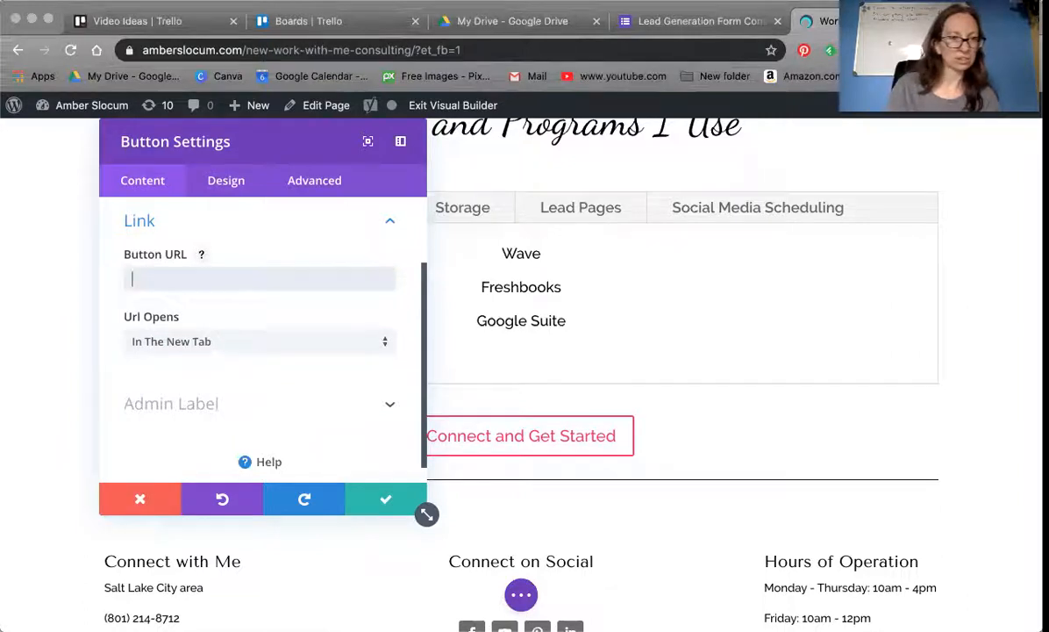
# Switch to the Lead Generation Form Consulting form in Google Forms and copy its shareable link as a shortened URL.
pyautogui.click(702, 21)
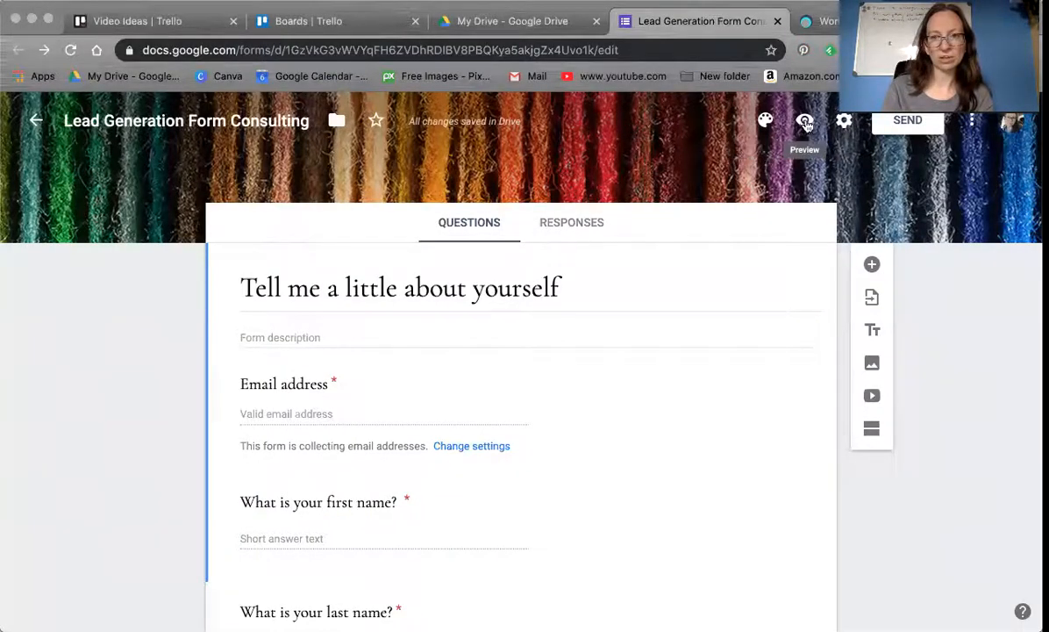
pyautogui.click(844, 124)
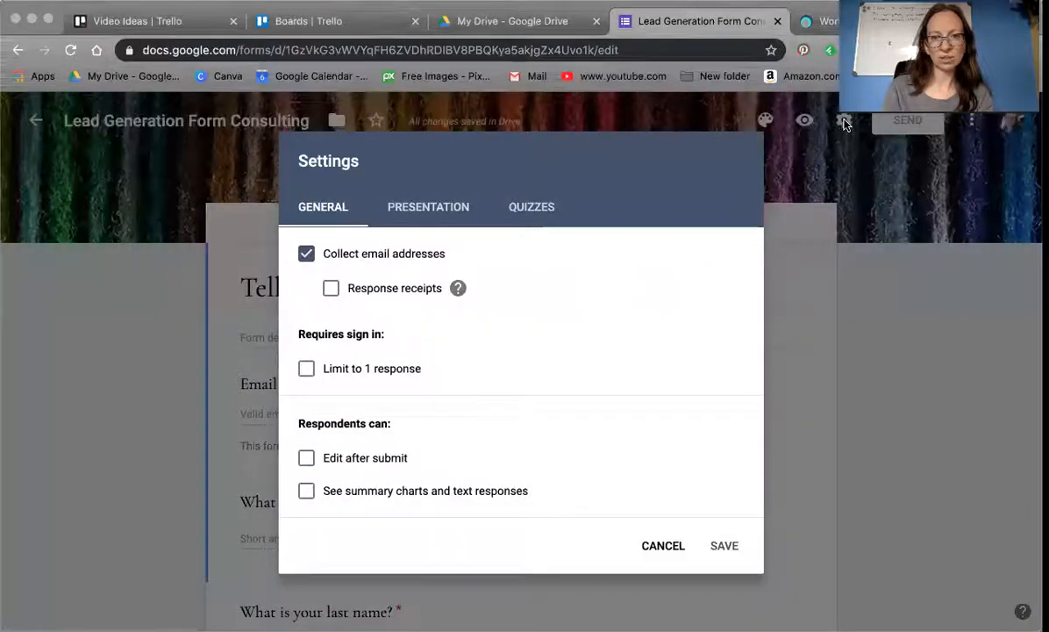
pyautogui.press('Escape')
pyautogui.click(908, 121)
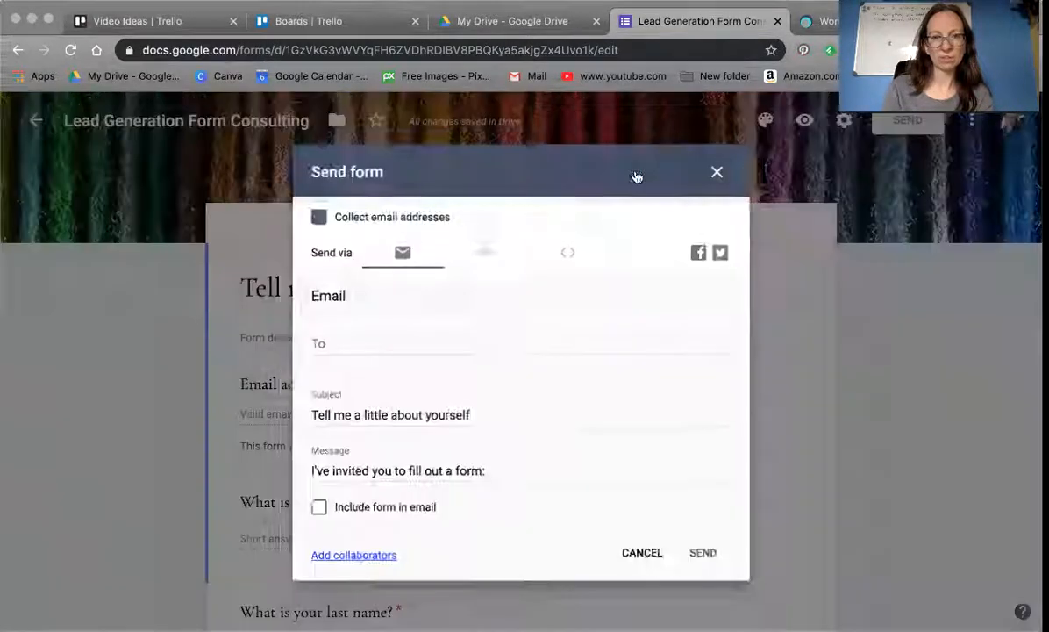
pyautogui.click(491, 248)
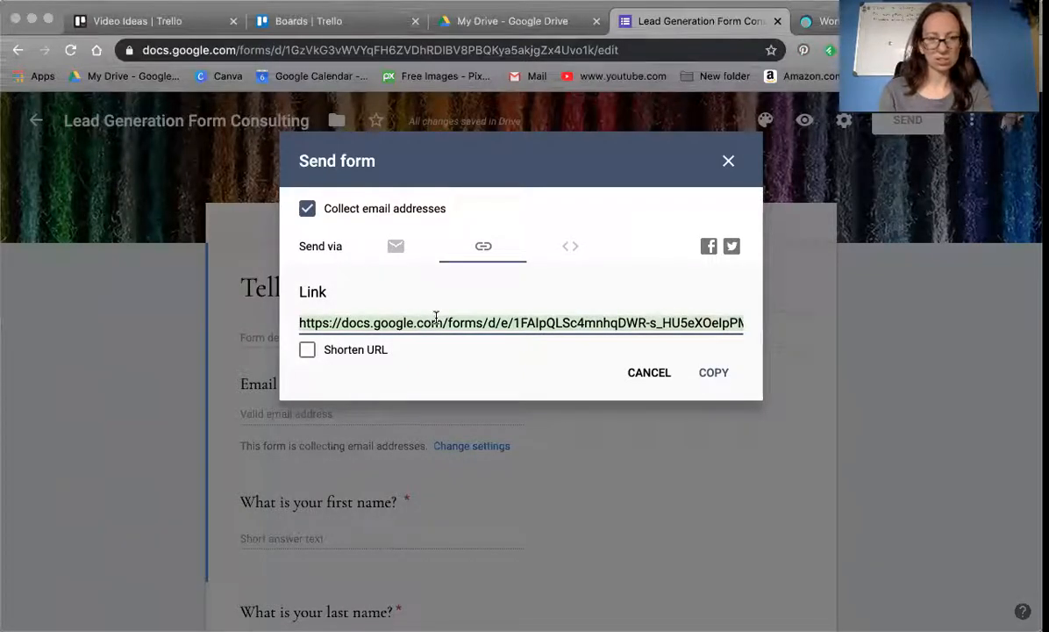
pyautogui.click(715, 373)
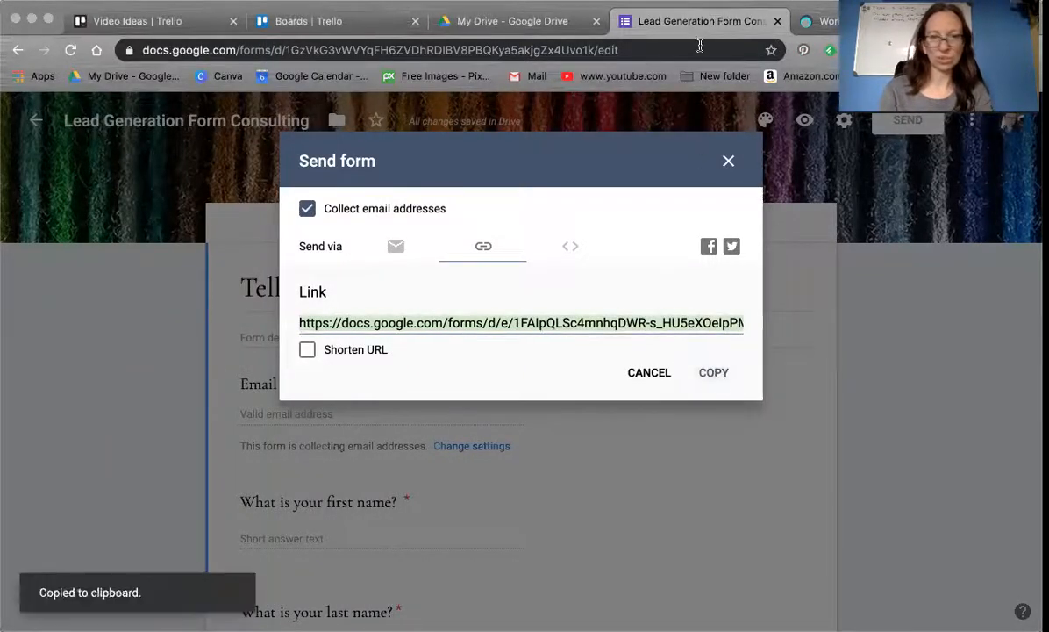
pyautogui.click(307, 350)
pyautogui.click(714, 372)
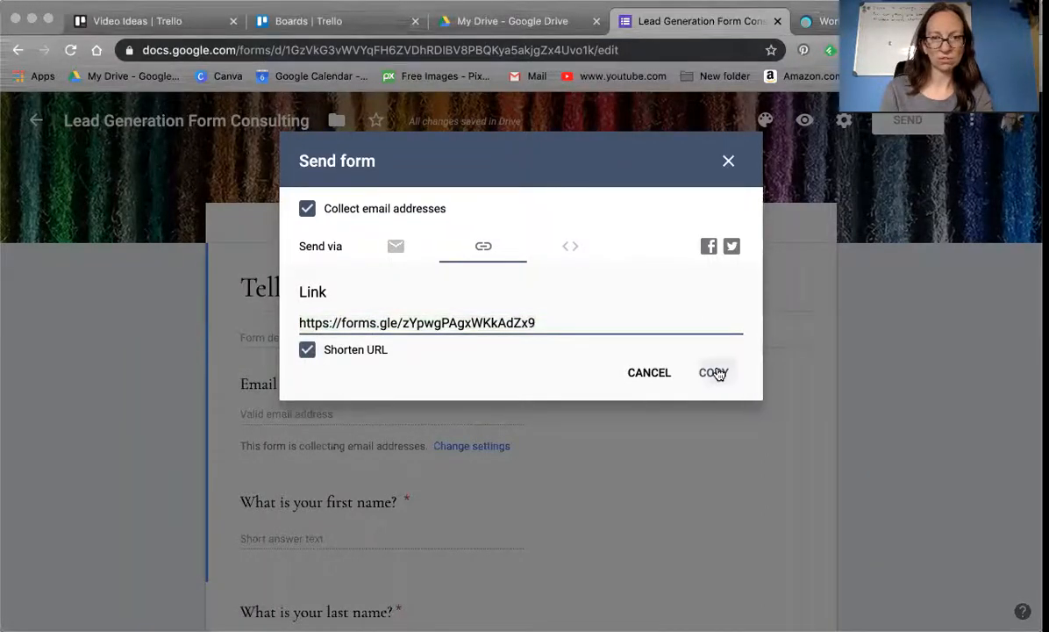
# Return to the Work with Me Consulting page, paste the shortened form link as the button's URL and save the button settings.
pyautogui.click(823, 21)
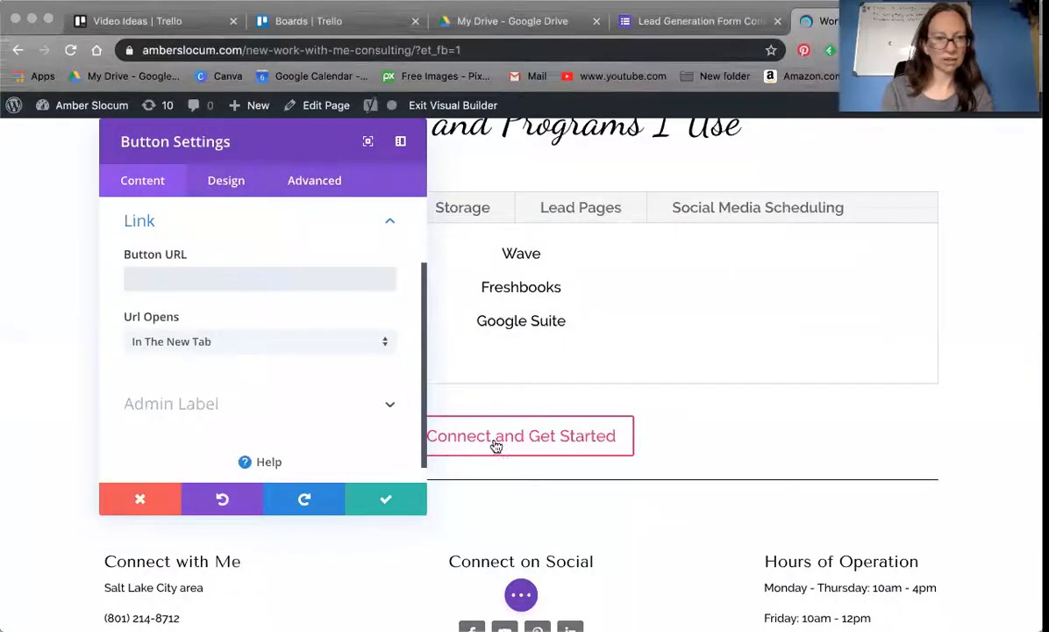
pyautogui.click(243, 282)
pyautogui.hotkey('ctrl', 'v')
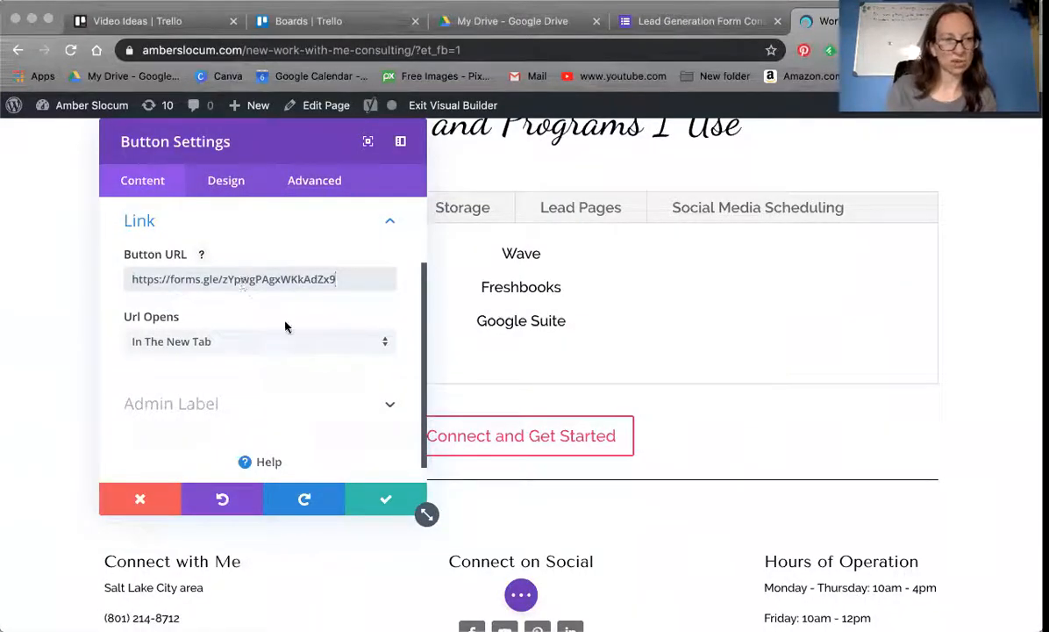
pyautogui.click(386, 500)
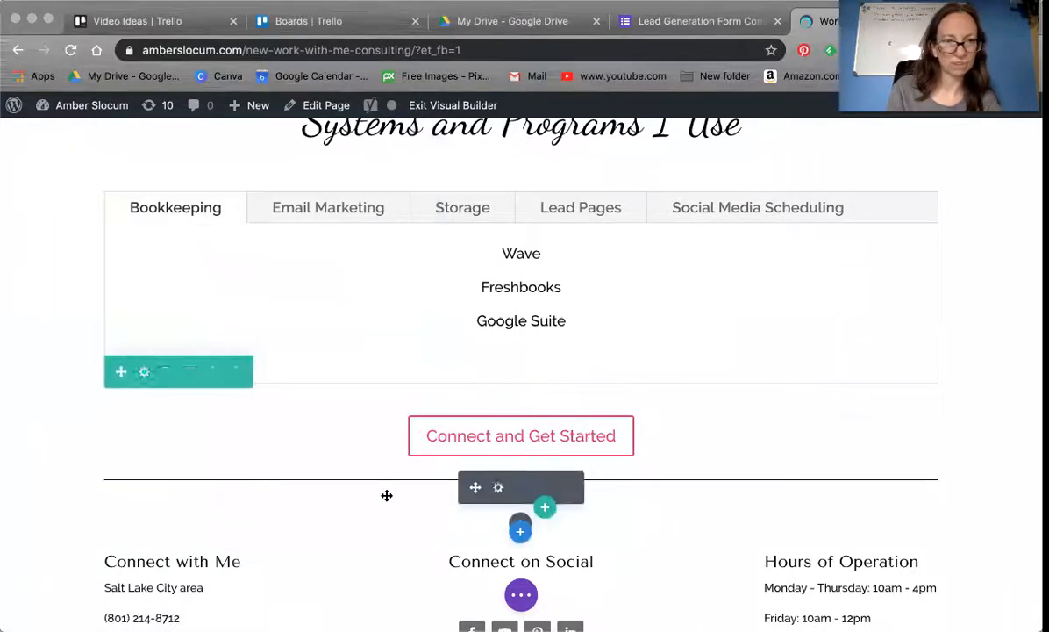
# Save the page in the Visual Builder and exit to the live Work with Me Consulting page.
pyautogui.click(518, 595)
pyautogui.click(994, 596)
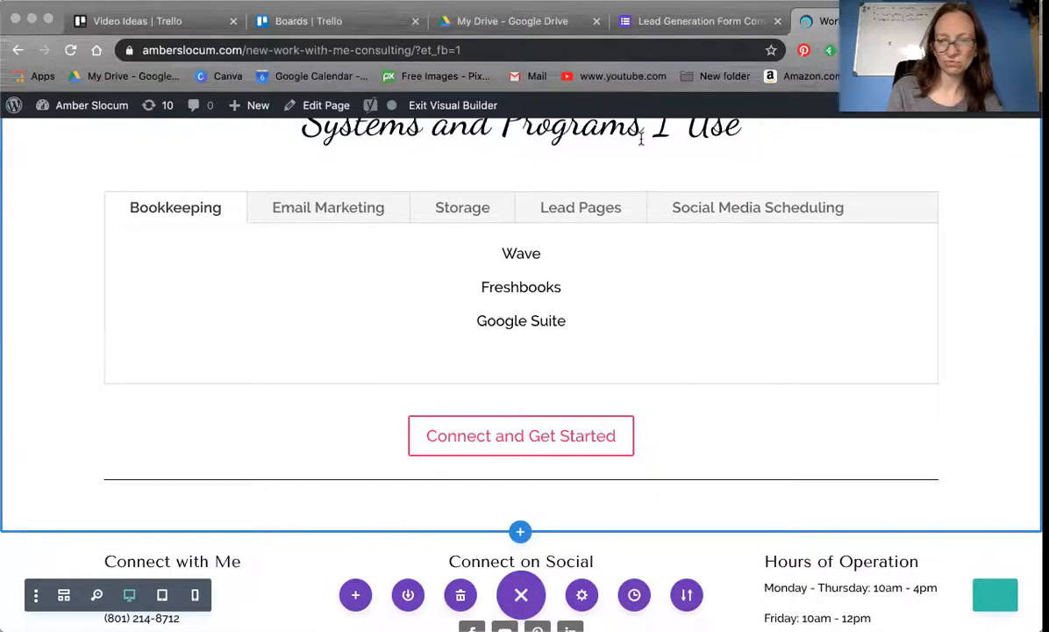
pyautogui.click(431, 109)
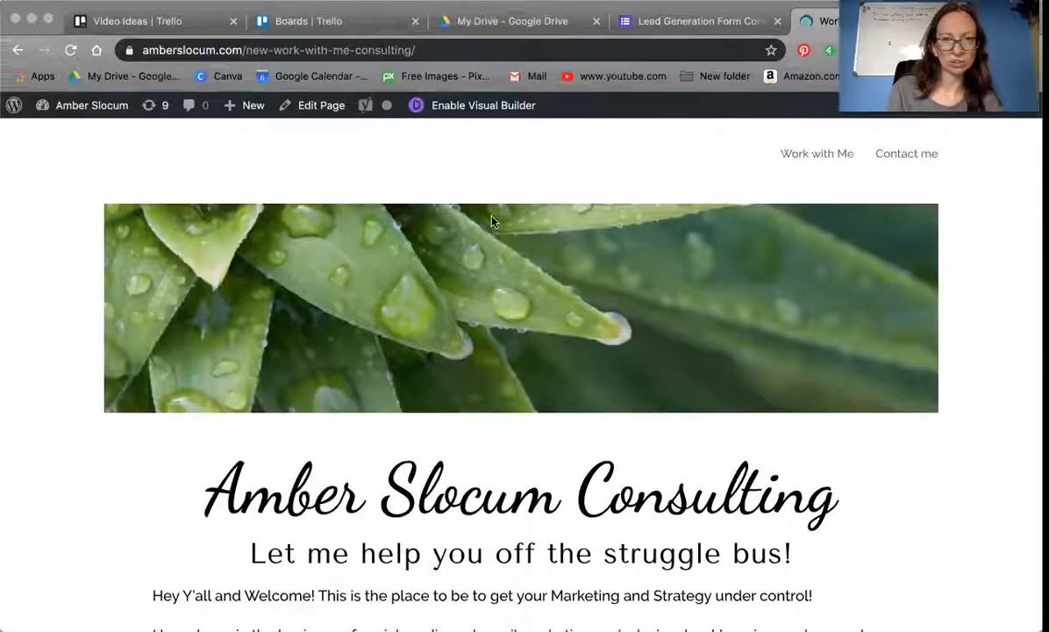
# Test the Connect and Get Started button on the live page and review the linked form from its title to the submit section.
pyautogui.scroll(-15, 571, 227)
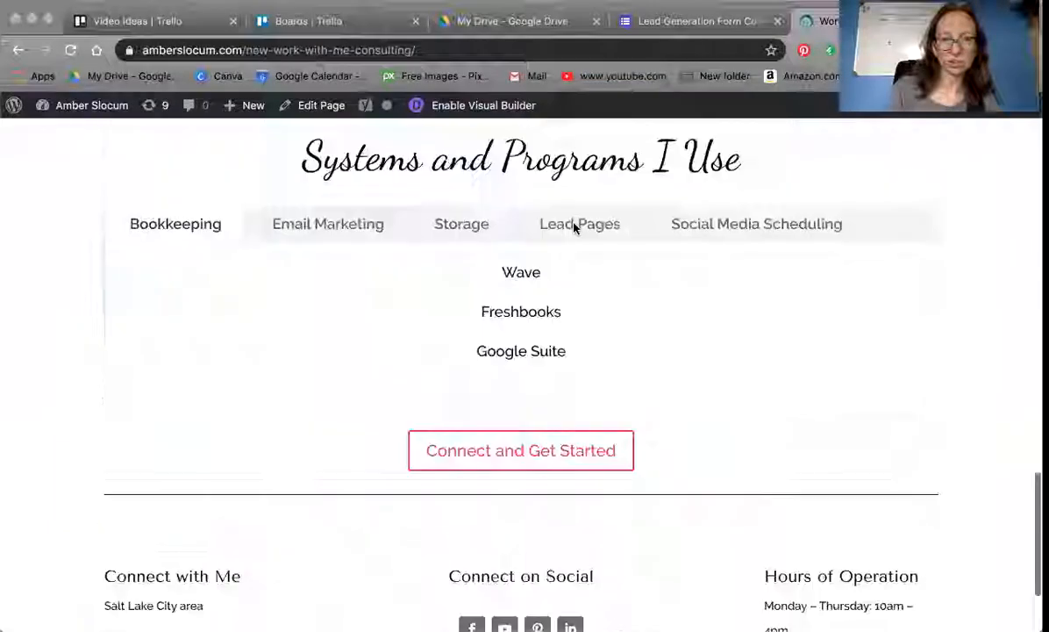
pyautogui.scroll(-3, 575, 227)
pyautogui.click(517, 313)
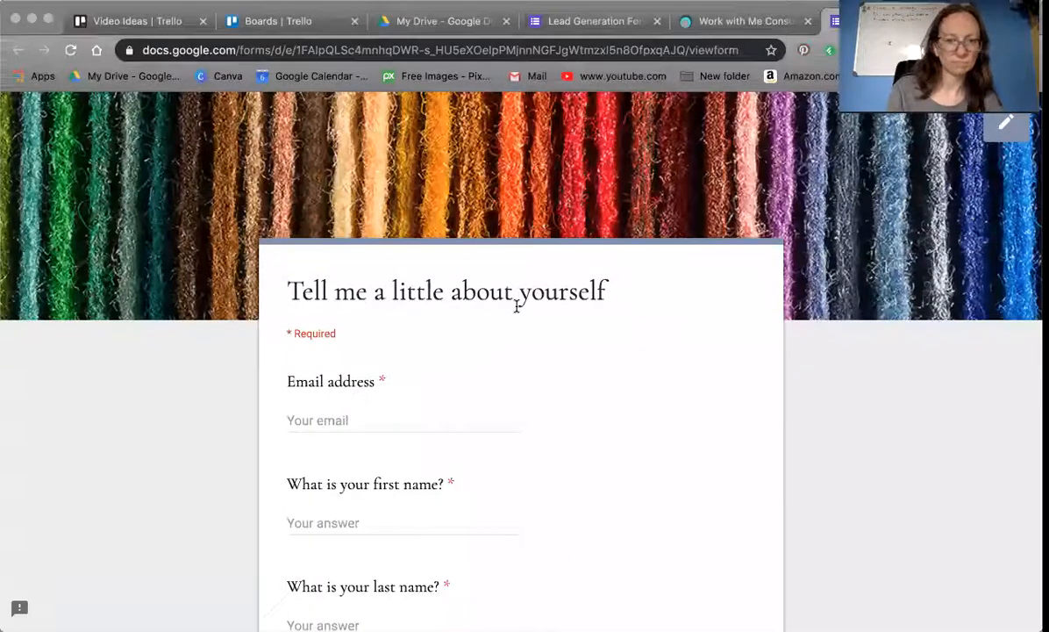
pyautogui.scroll(-10, 517, 304)
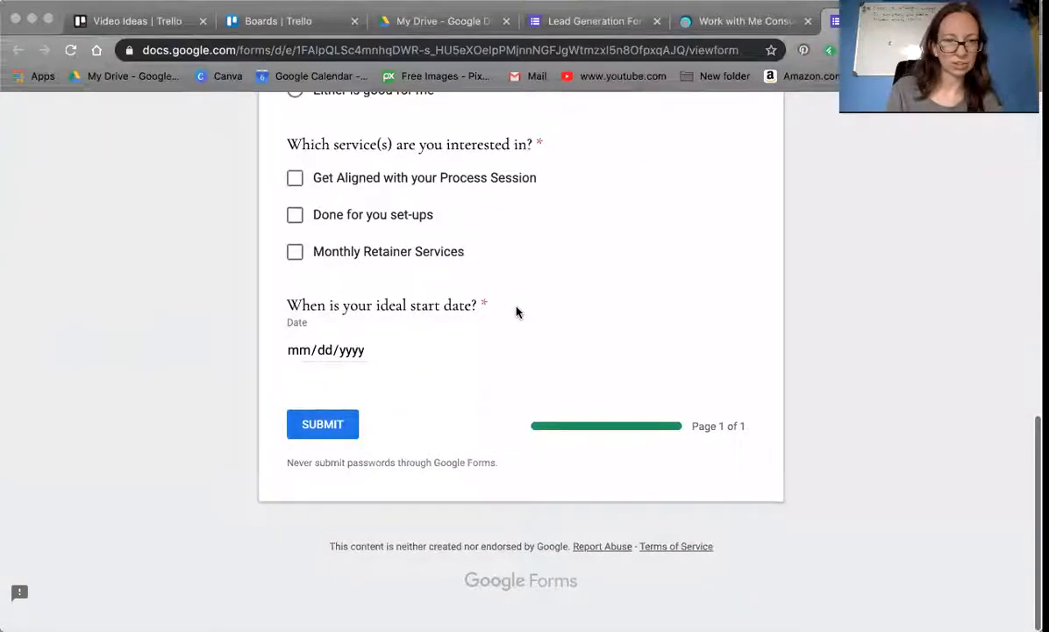
pyautogui.scroll(10, 517, 304)
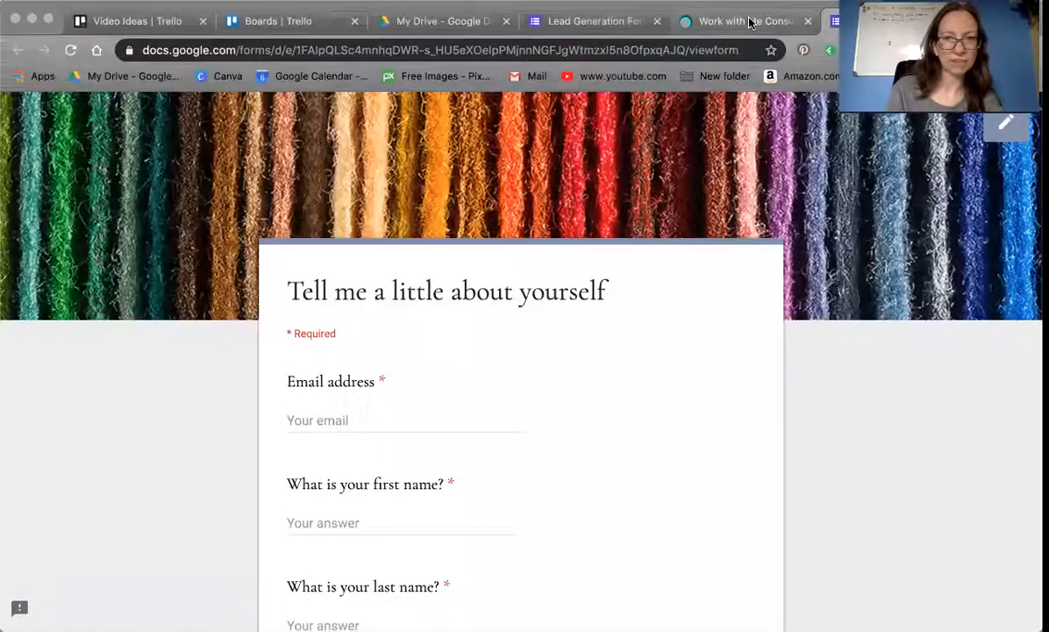